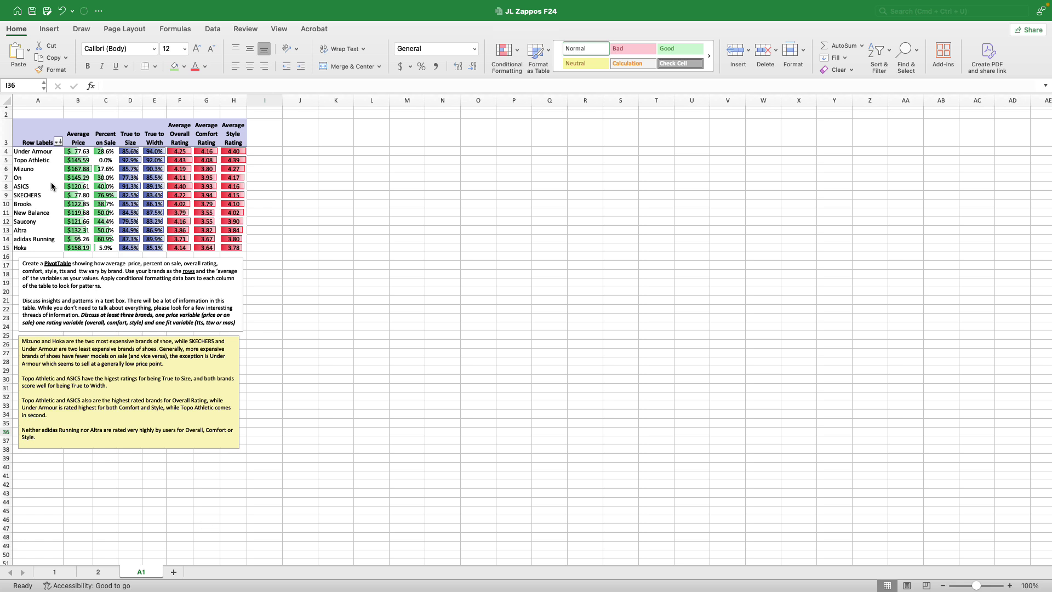
- Add a new worksheet after sheet A1 and name it A2
{"action": "scroll", "coordinate": [60, 175], "scroll_direction": "up", "scroll_amount": 1}
{"action": "scroll", "coordinate": [173, 254], "scroll_direction": "down", "scroll_amount": 1}
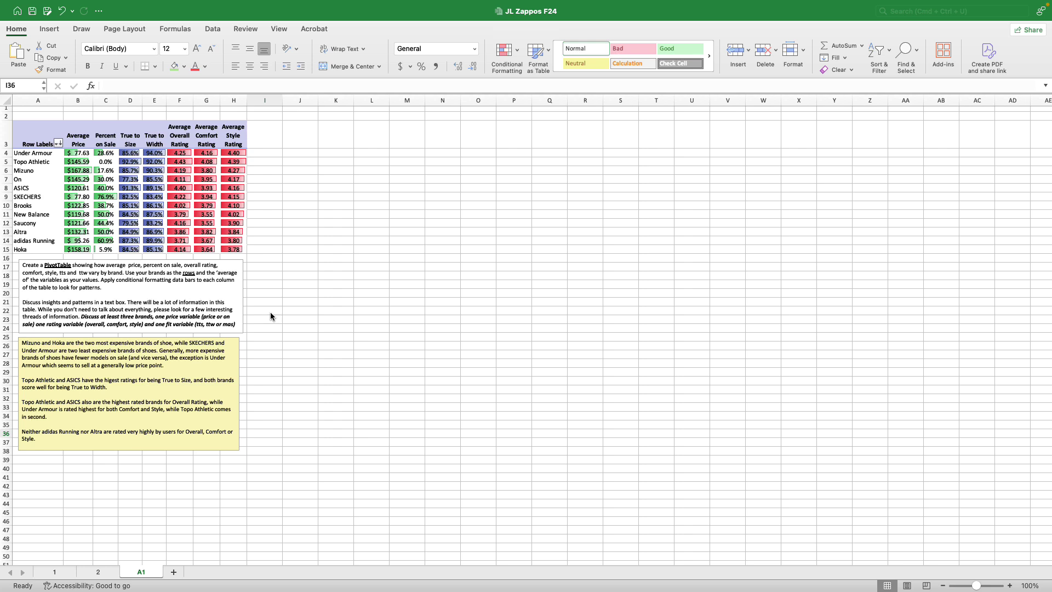
{"action": "left_click", "coordinate": [176, 570]}
{"action": "double_click", "coordinate": [187, 572]}
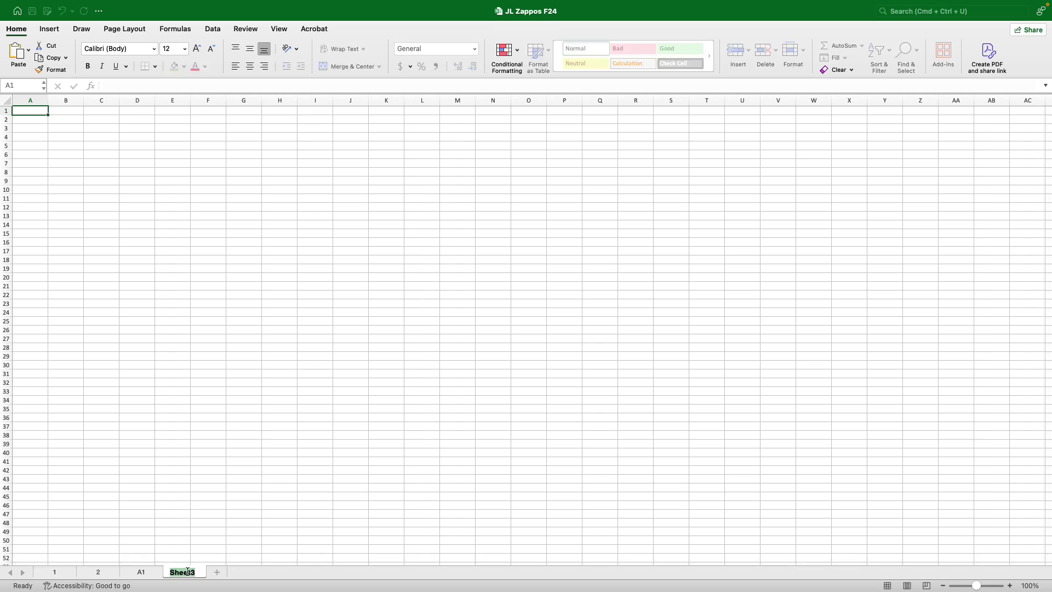
{"action": "type", "text": "A2"}
{"action": "left_click", "coordinate": [254, 470]}
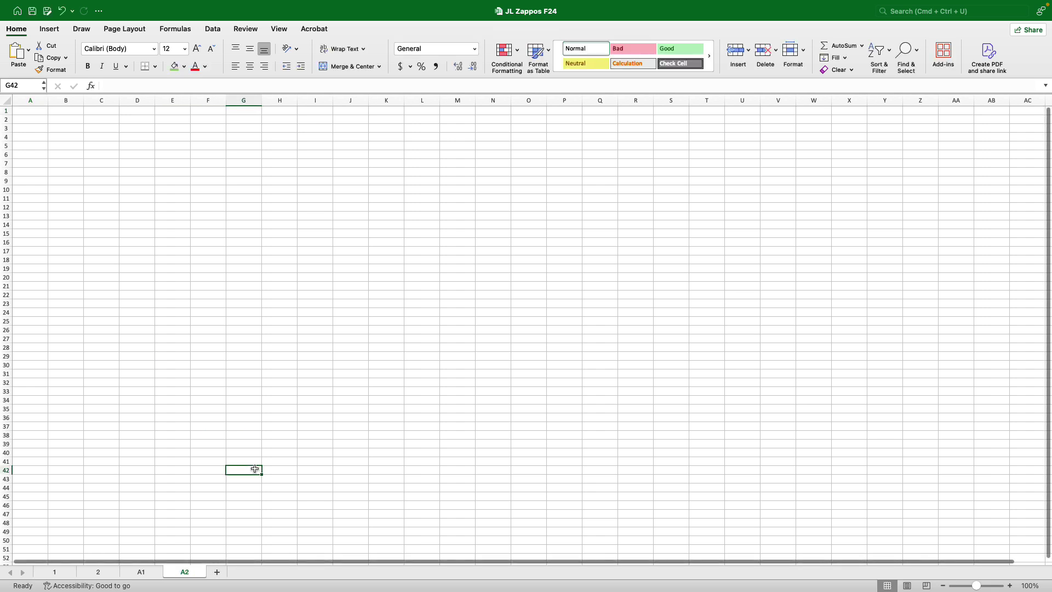
- Insert a text box spanning about J5 to Q20 and paste in the instructions for PivotChart column charts of price, ratings, ttw and tts by brand
{"action": "left_click", "coordinate": [50, 31]}
{"action": "left_click", "coordinate": [612, 53]}
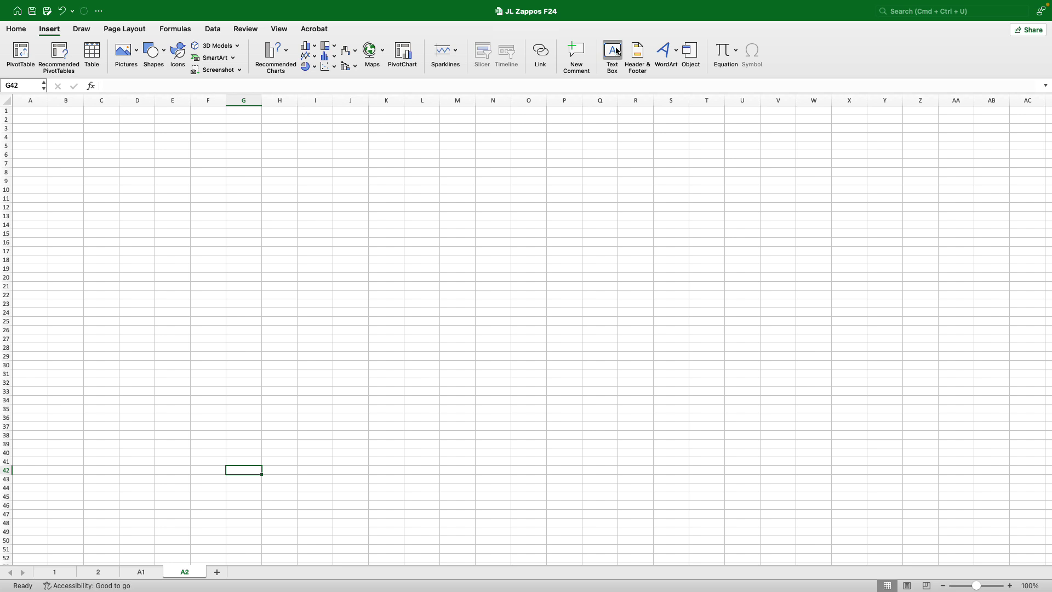
{"action": "left_click_drag", "start_coordinate": [350, 144], "coordinate": [625, 279]}
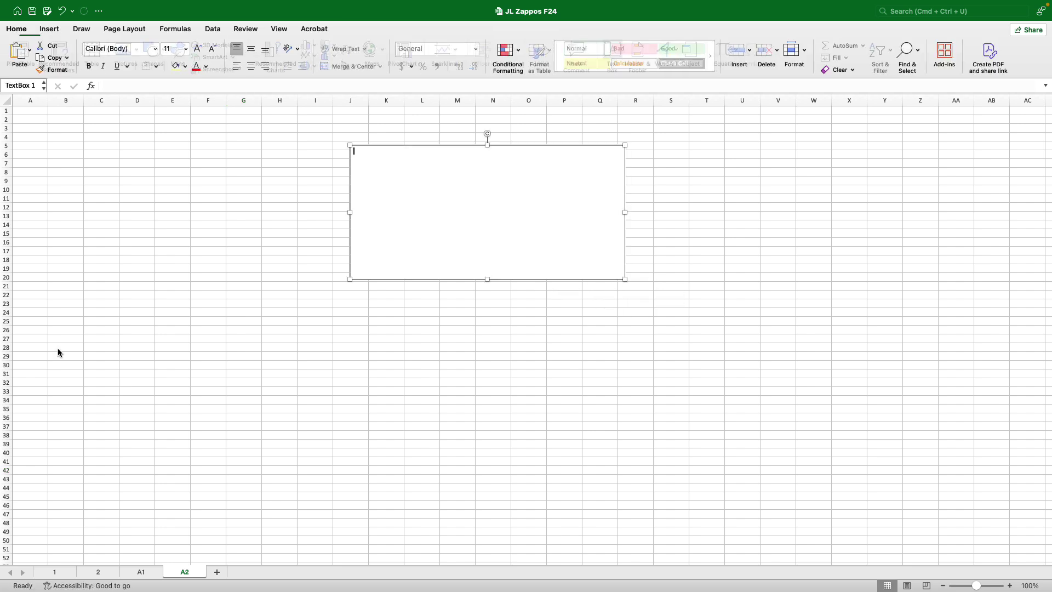
{"action": "key", "text": "super+Tab"}
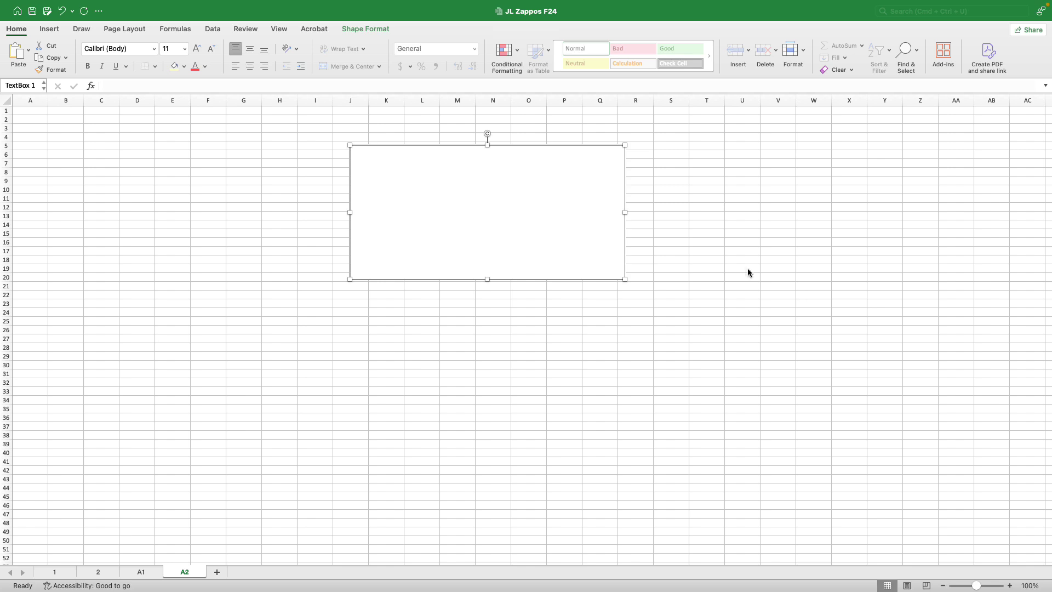
{"action": "left_click", "coordinate": [381, 190]}
{"action": "type", "text": "Use PivotChart to create the following column charts: Price by brand Overall rating, comfort rating and style rating by brand Ttw and tts by brand See videos for notes on formatting. Insert a text box and comment on the relationships/patterns  that you see in your graphs."}
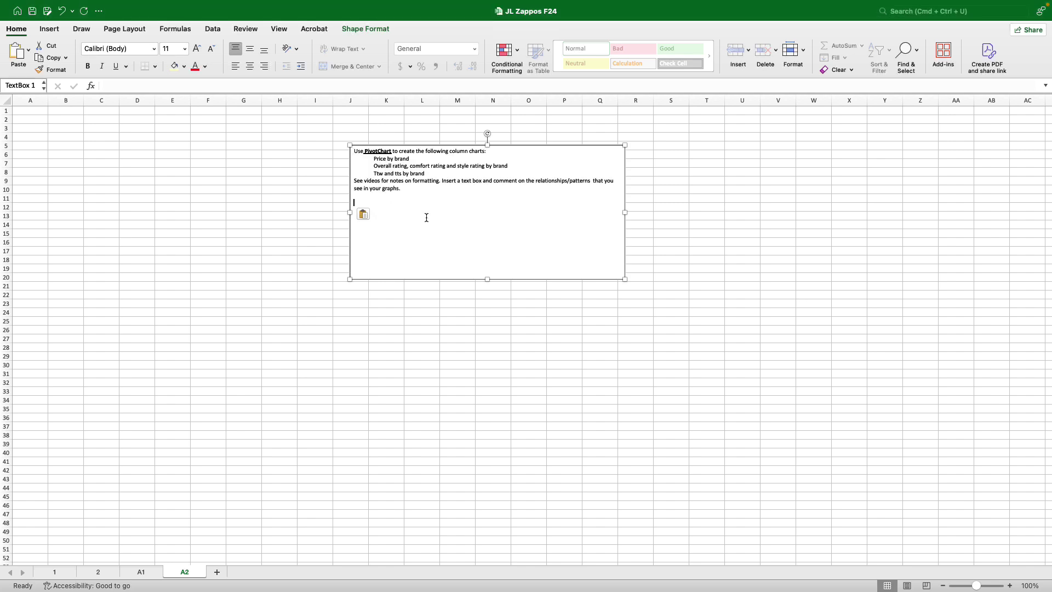
- Enlarge all the text in the instructions text box to 14 pt
{"action": "key", "text": "super+a"}
{"action": "left_click", "coordinate": [197, 48]}
{"action": "left_click", "coordinate": [197, 48]}
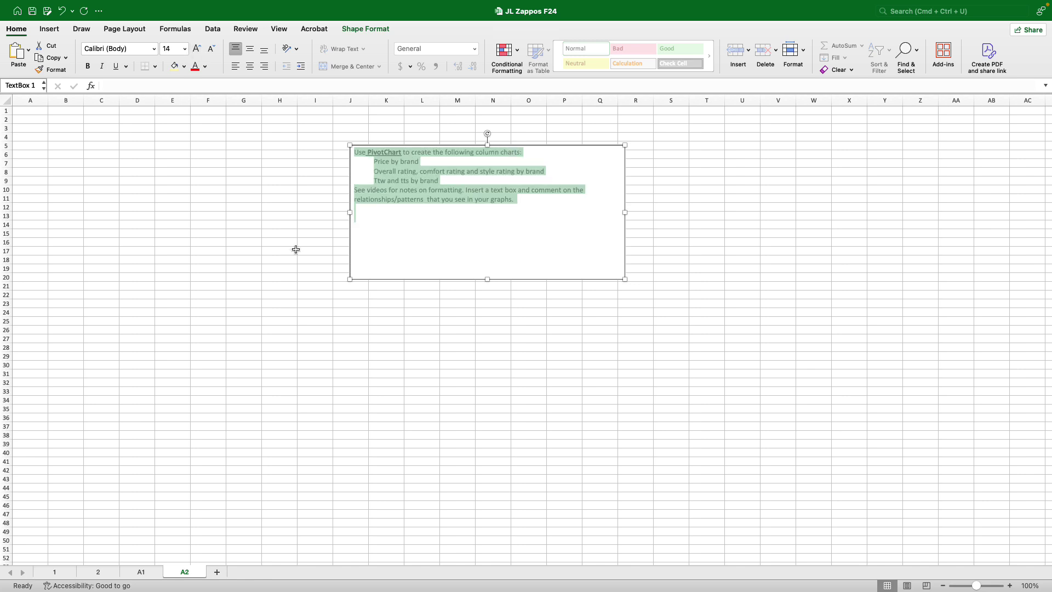
{"action": "left_click", "coordinate": [379, 355]}
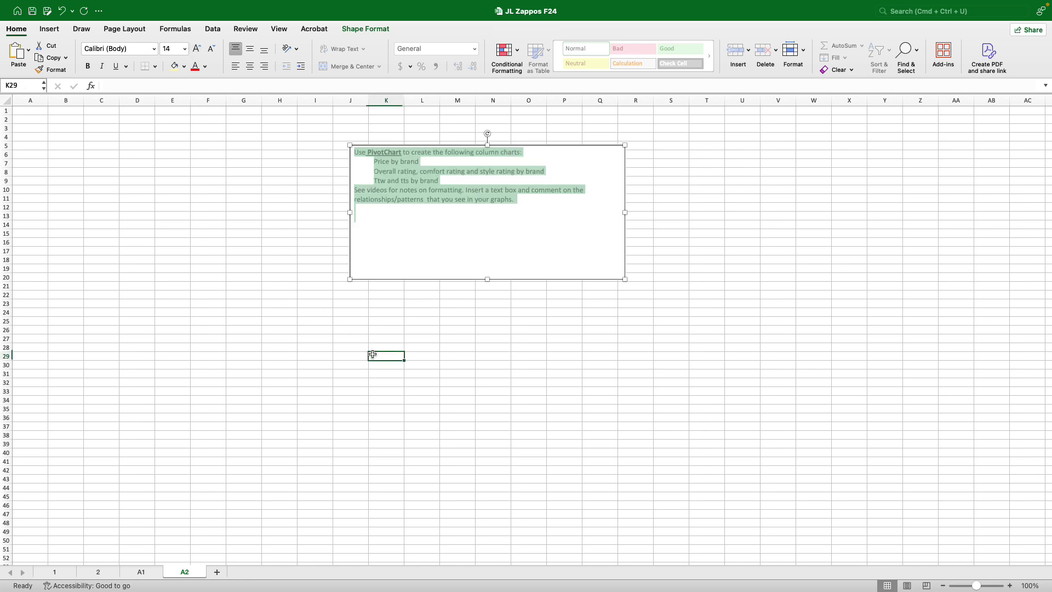
- Change the word "PivotChart" in the first line of the instructions to "PivotCharts"
{"action": "left_click", "coordinate": [1010, 585]}
{"action": "left_click", "coordinate": [1010, 585]}
{"action": "left_click", "coordinate": [1010, 586]}
{"action": "left_click", "coordinate": [1010, 585]}
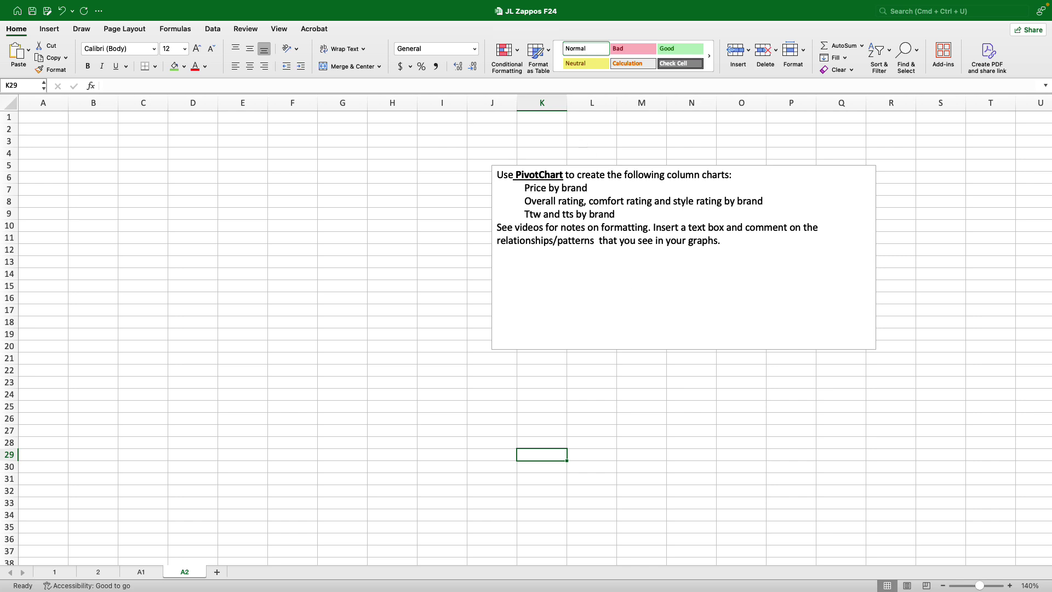
{"action": "left_click", "coordinate": [560, 175]}
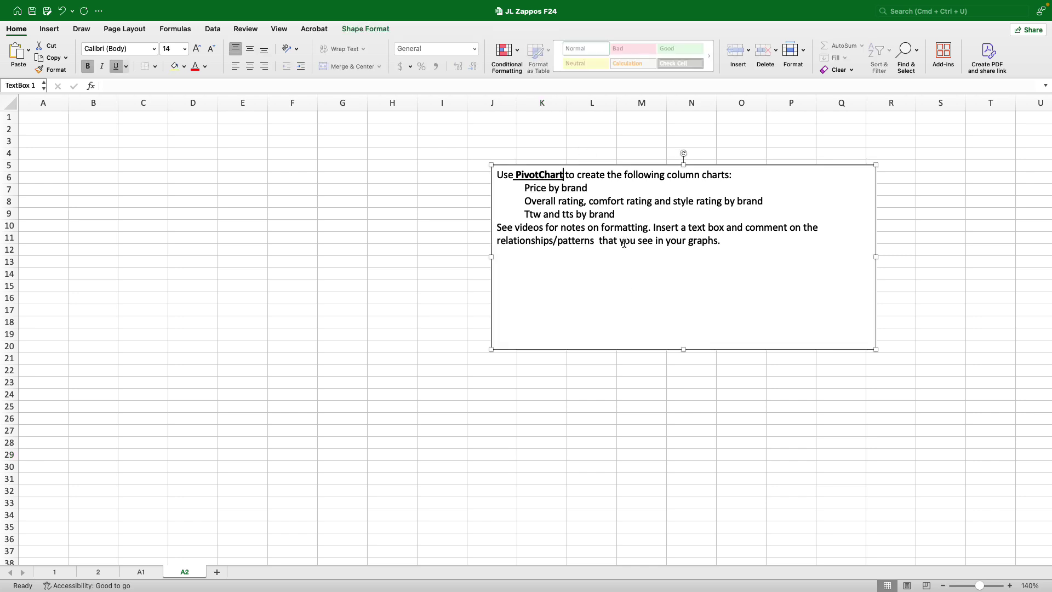
{"action": "type", "text": "s"}
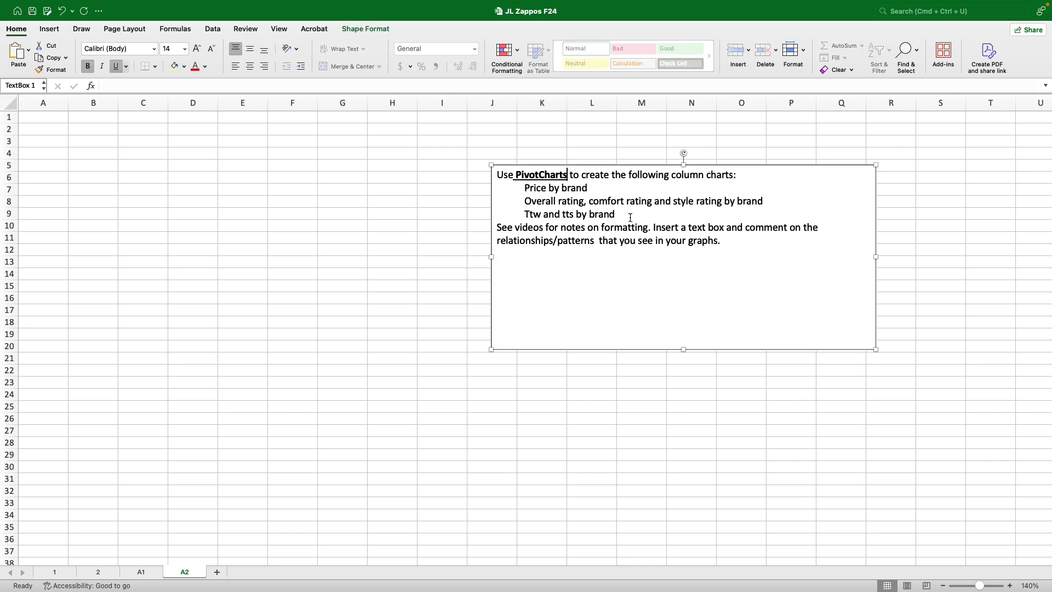
{"action": "left_click_drag", "start_coordinate": [520, 188], "coordinate": [590, 189]}
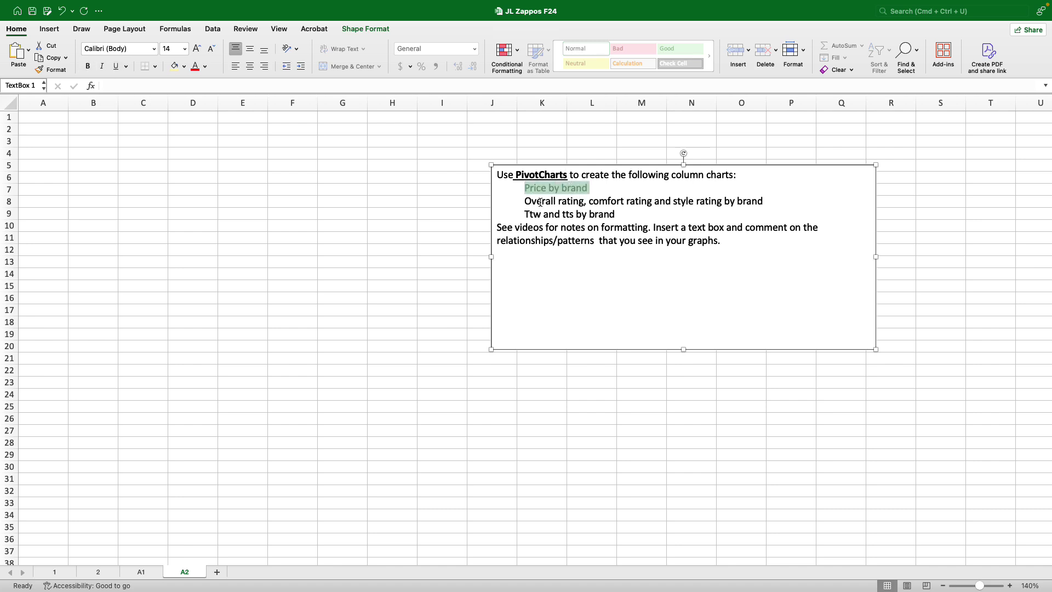
{"action": "left_click_drag", "start_coordinate": [526, 202], "coordinate": [765, 201]}
{"action": "scroll", "coordinate": [769, 203], "scroll_direction": "down", "scroll_amount": 1}
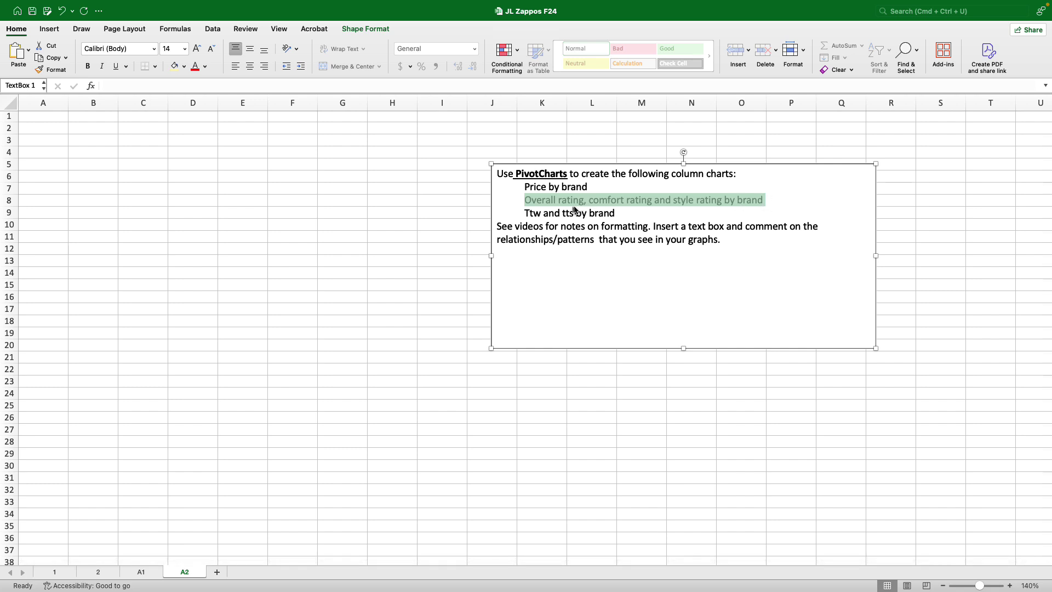
{"action": "left_click_drag", "start_coordinate": [525, 214], "coordinate": [604, 216]}
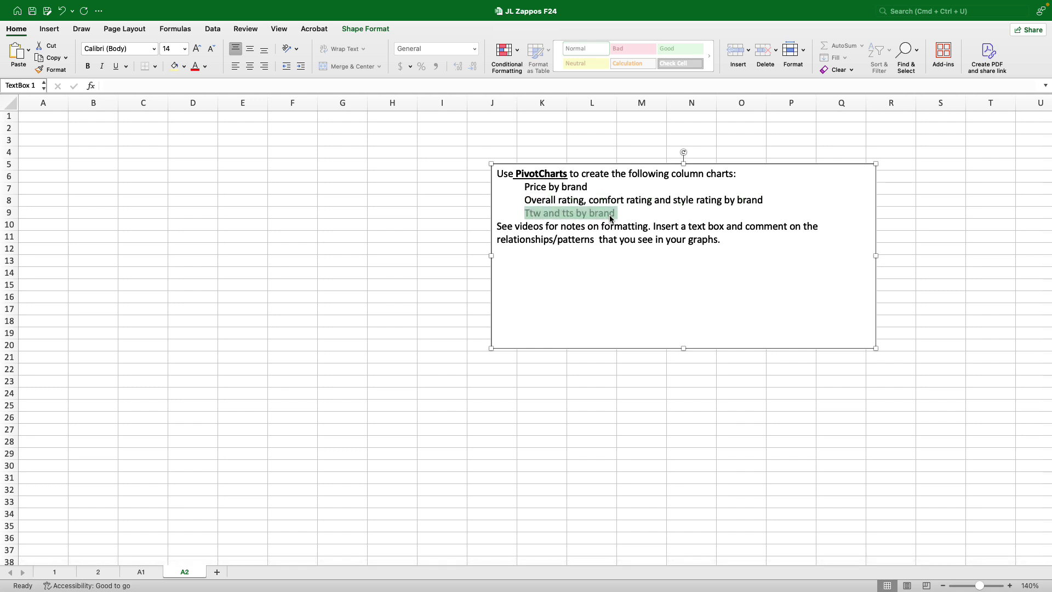
{"action": "scroll", "coordinate": [609, 215], "scroll_direction": "down", "scroll_amount": 1}
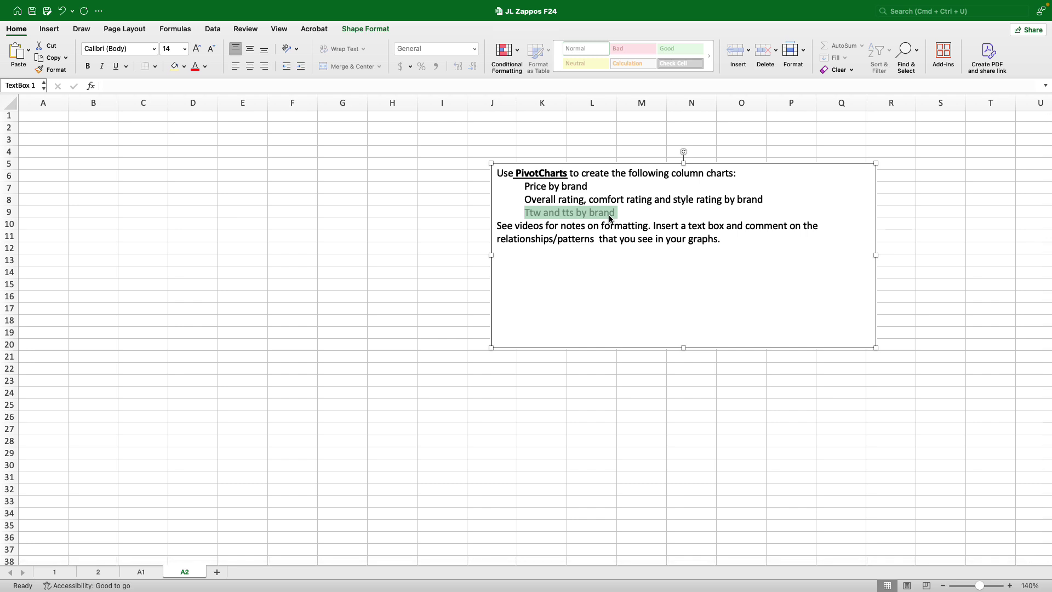
- Format the three chart items in the instructions as a 1., 2., 3. numbered list and shorten the text box to fit its text
{"action": "left_click_drag", "start_coordinate": [614, 214], "coordinate": [531, 185]}
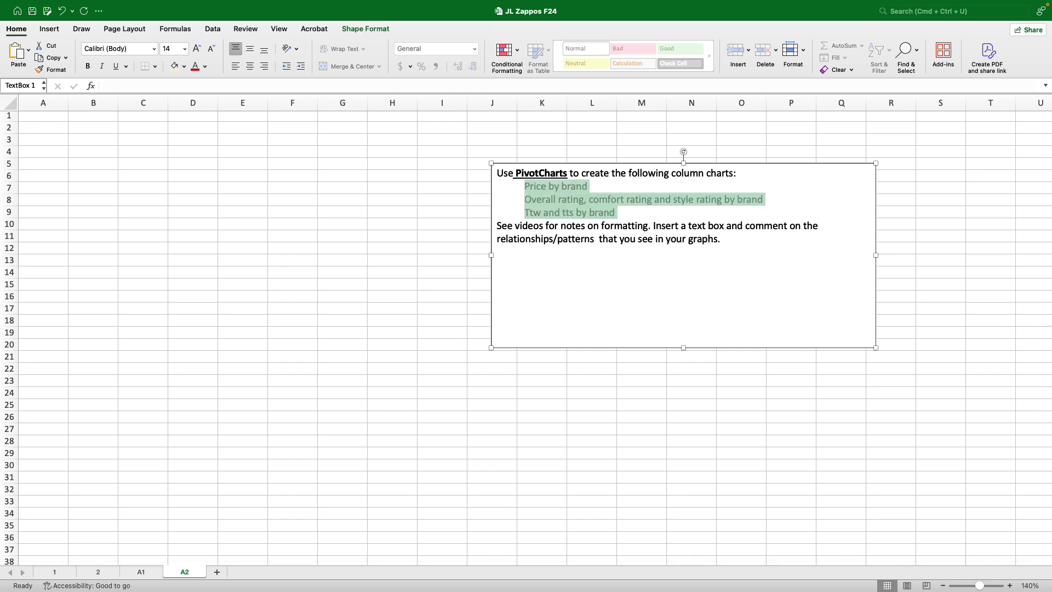
{"action": "right_click", "coordinate": [531, 186]}
{"action": "mouse_move", "coordinate": [549, 275]}
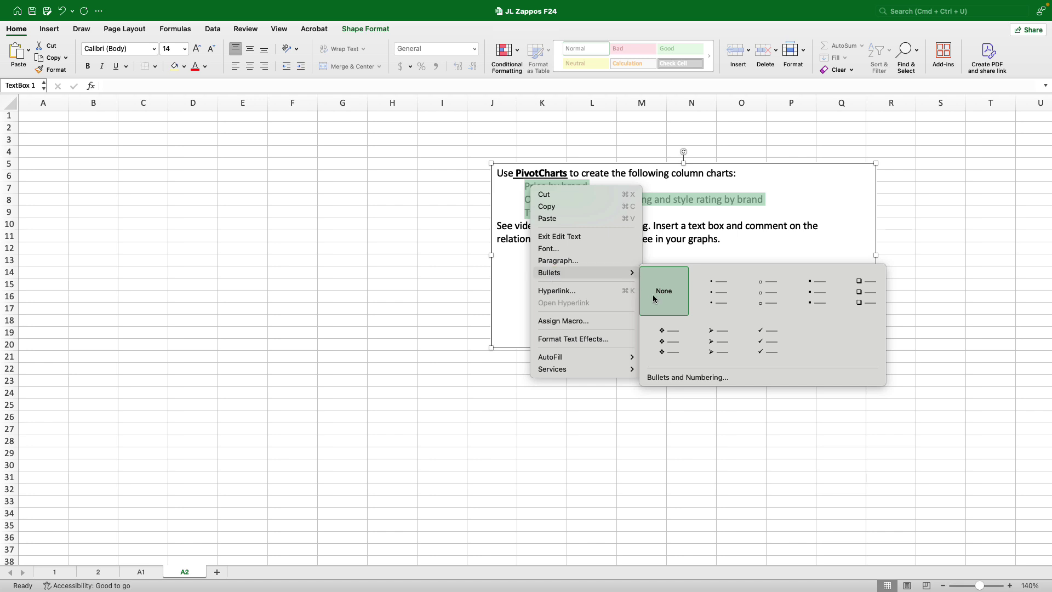
{"action": "left_click", "coordinate": [674, 377]}
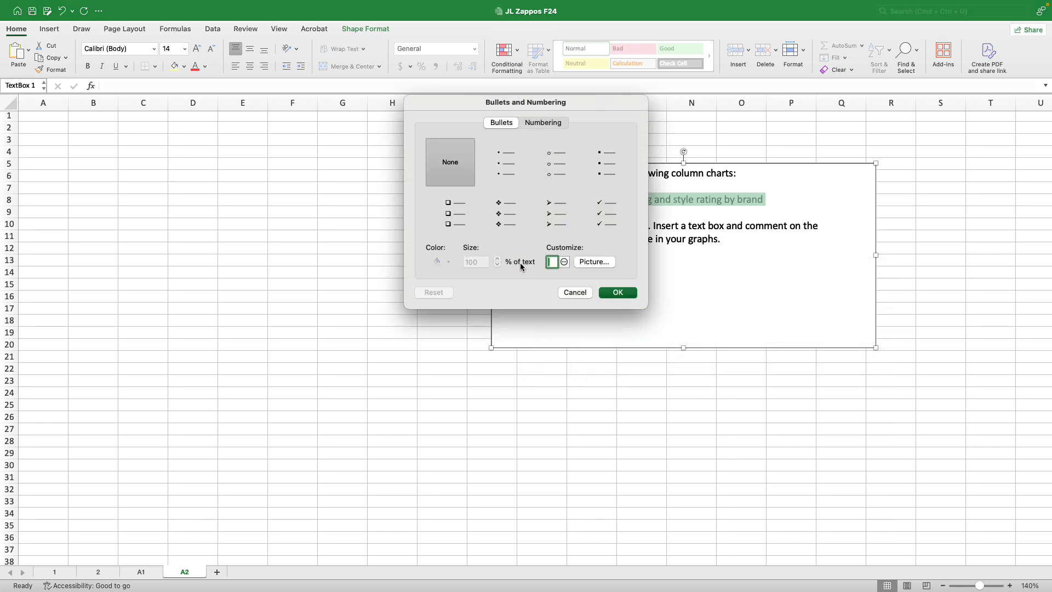
{"action": "left_click", "coordinate": [541, 122]}
{"action": "left_click", "coordinate": [496, 164]}
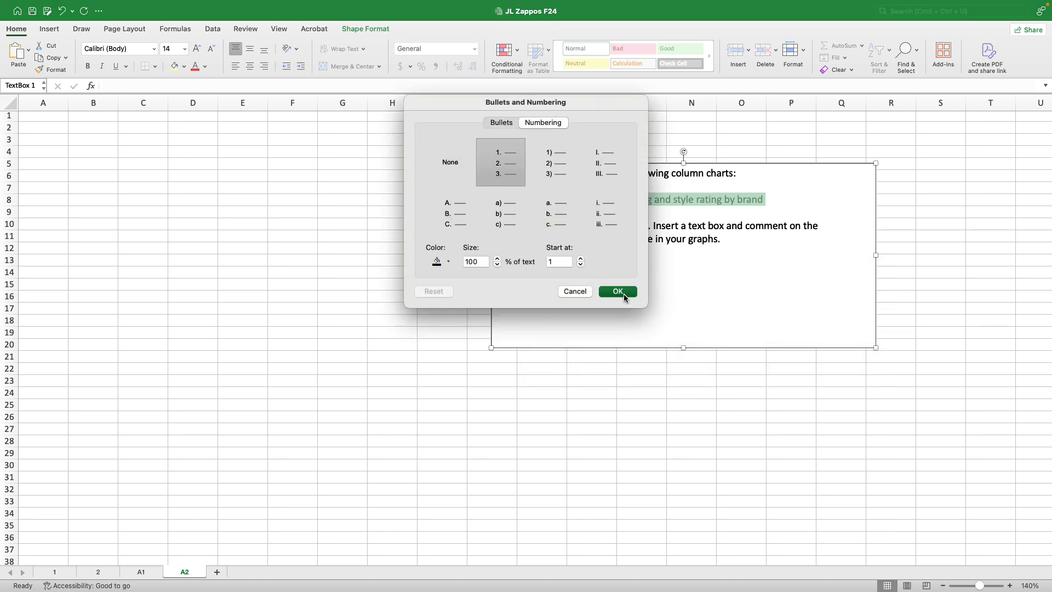
{"action": "left_click", "coordinate": [617, 291]}
{"action": "left_click", "coordinate": [621, 326]}
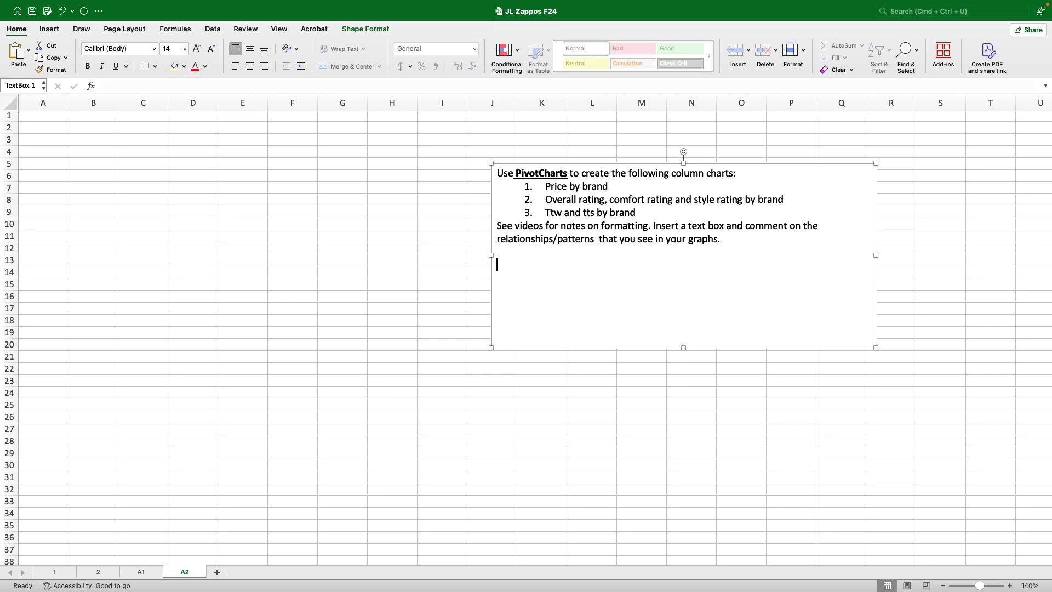
{"action": "left_click_drag", "start_coordinate": [683, 347], "coordinate": [684, 263]}
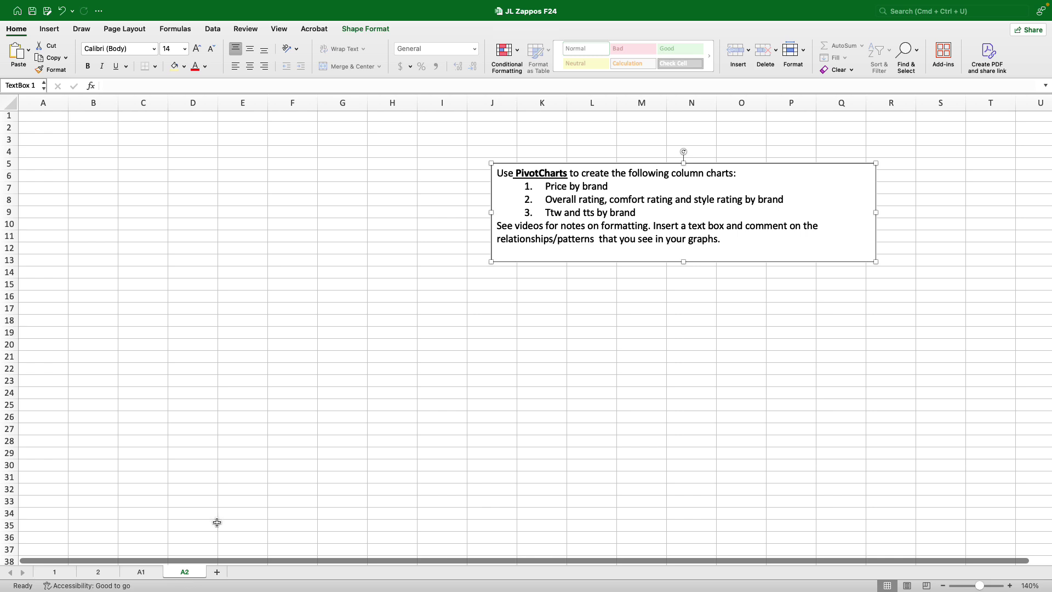
- Create a PivotChart from the shoe data in A1:K226 on sheet 2, placed on the existing worksheet A2 at cell A1
{"action": "left_click", "coordinate": [98, 573]}
{"action": "scroll", "coordinate": [194, 330], "scroll_direction": "up", "scroll_amount": 20}
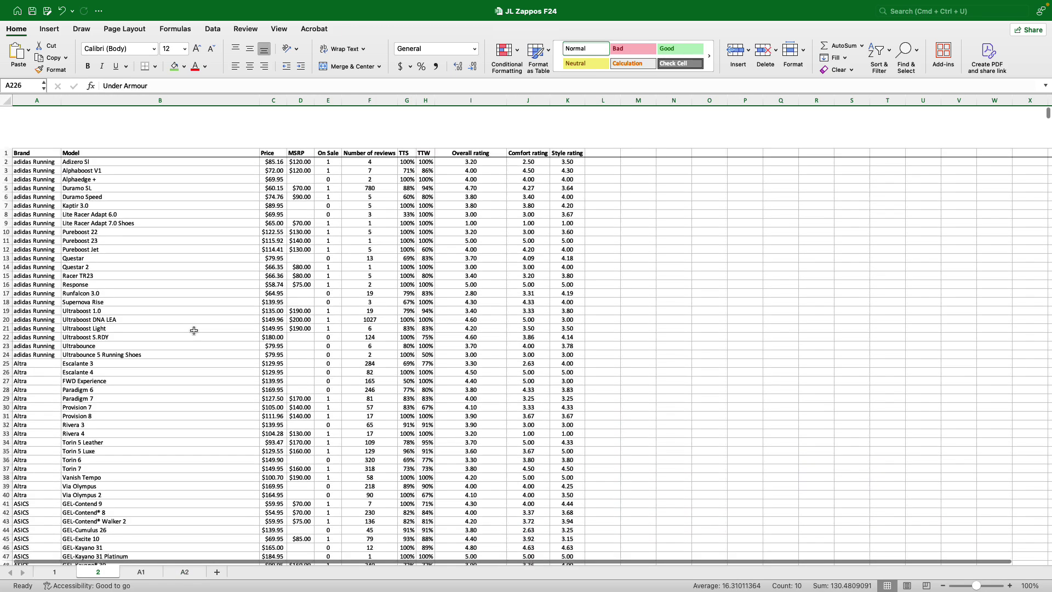
{"action": "scroll", "coordinate": [194, 330], "scroll_direction": "down", "scroll_amount": 3}
{"action": "left_click", "coordinate": [175, 304]}
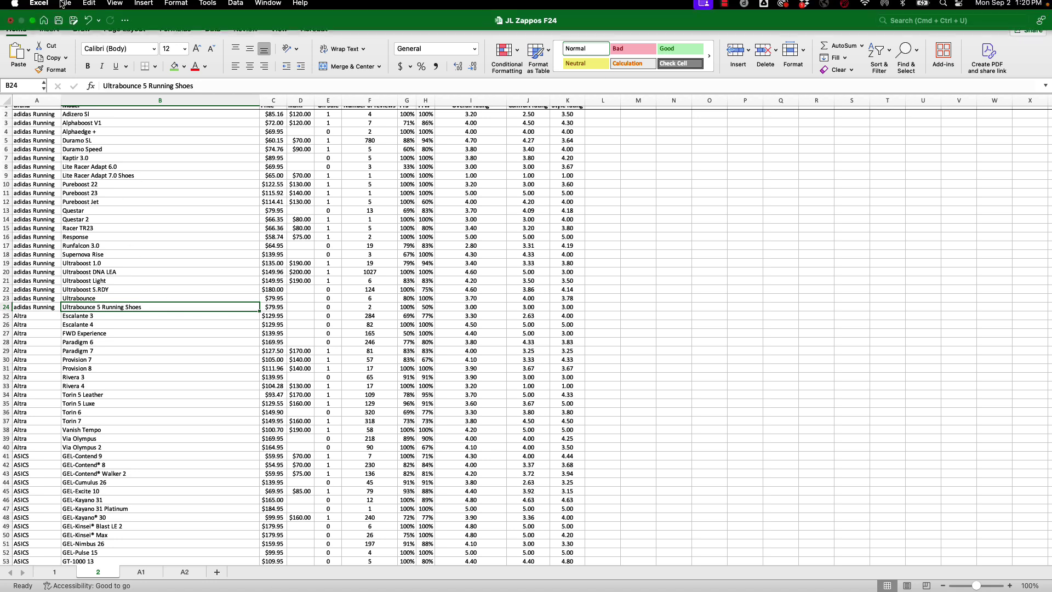
{"action": "left_click", "coordinate": [48, 30]}
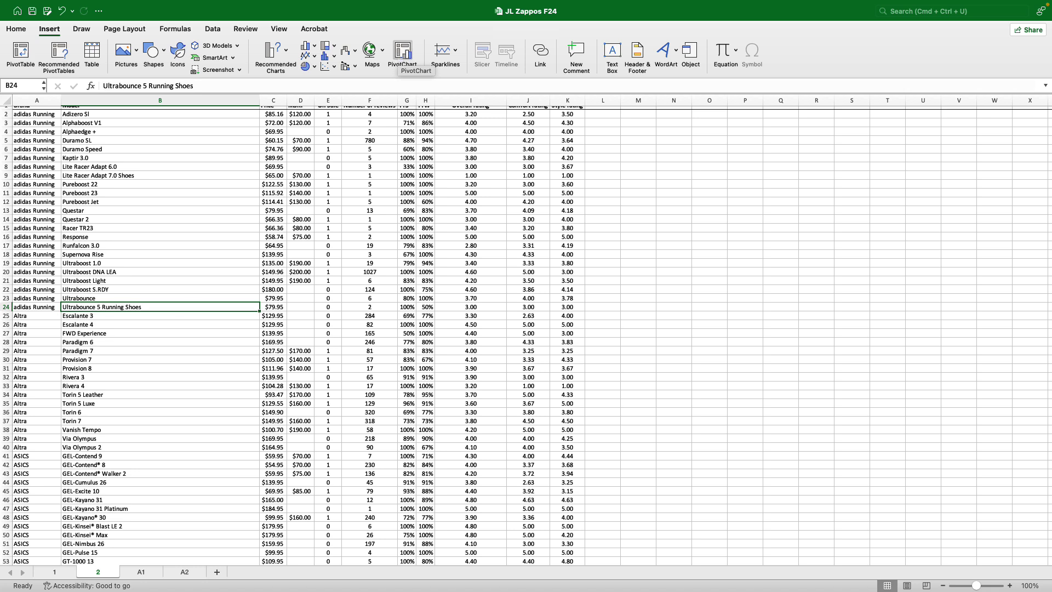
{"action": "left_click", "coordinate": [402, 55]}
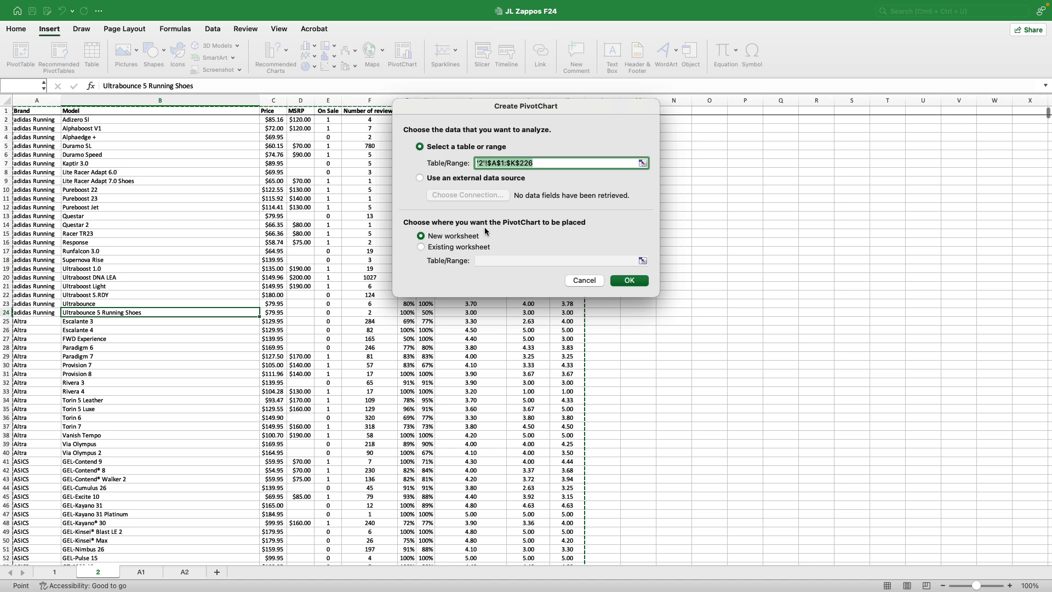
{"action": "left_click", "coordinate": [421, 248]}
{"action": "left_click", "coordinate": [183, 573]}
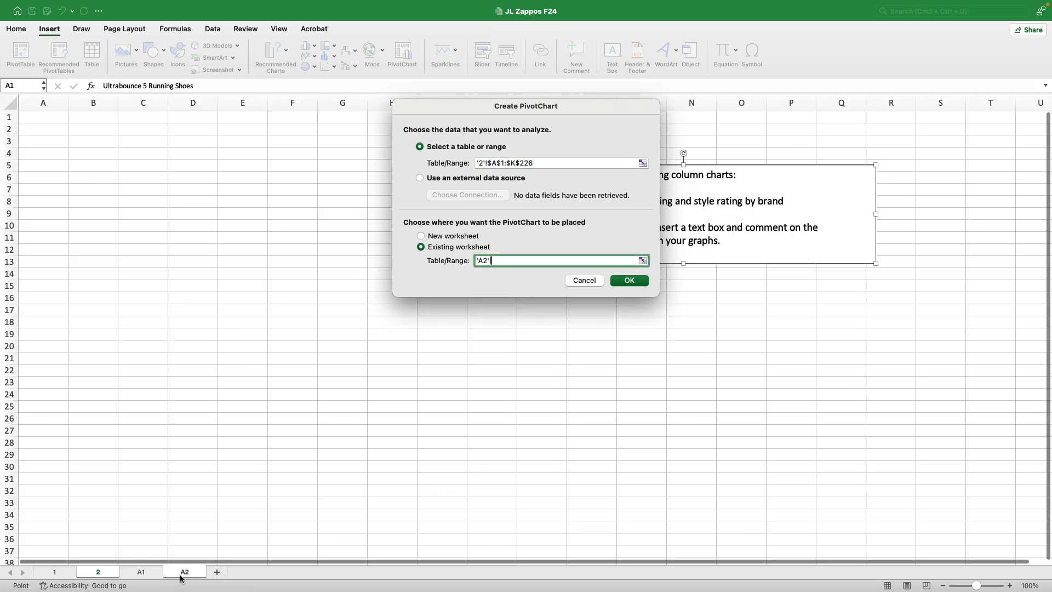
{"action": "left_click", "coordinate": [40, 119]}
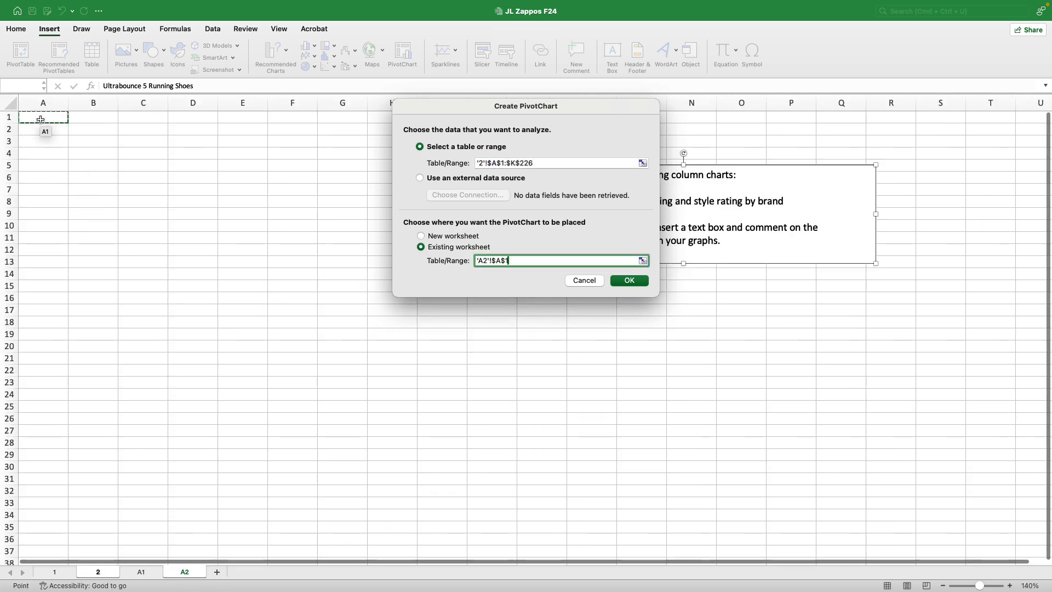
{"action": "left_click", "coordinate": [628, 281]}
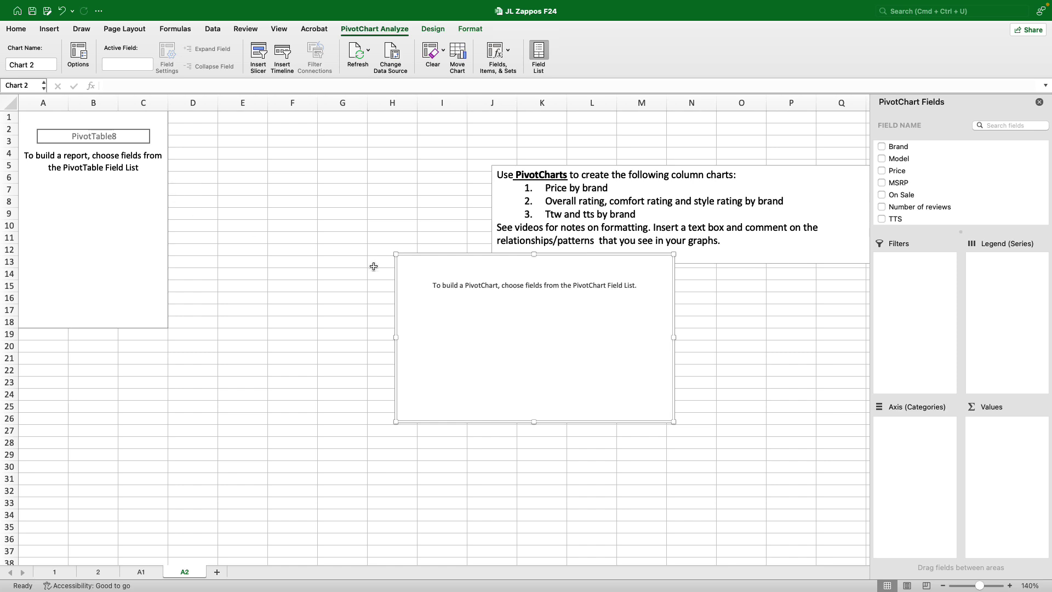
- Move the empty PivotChart between the PivotTable and the text box, and assign Brand to its axis and Price to its values
{"action": "left_click_drag", "start_coordinate": [414, 252], "coordinate": [220, 125]}
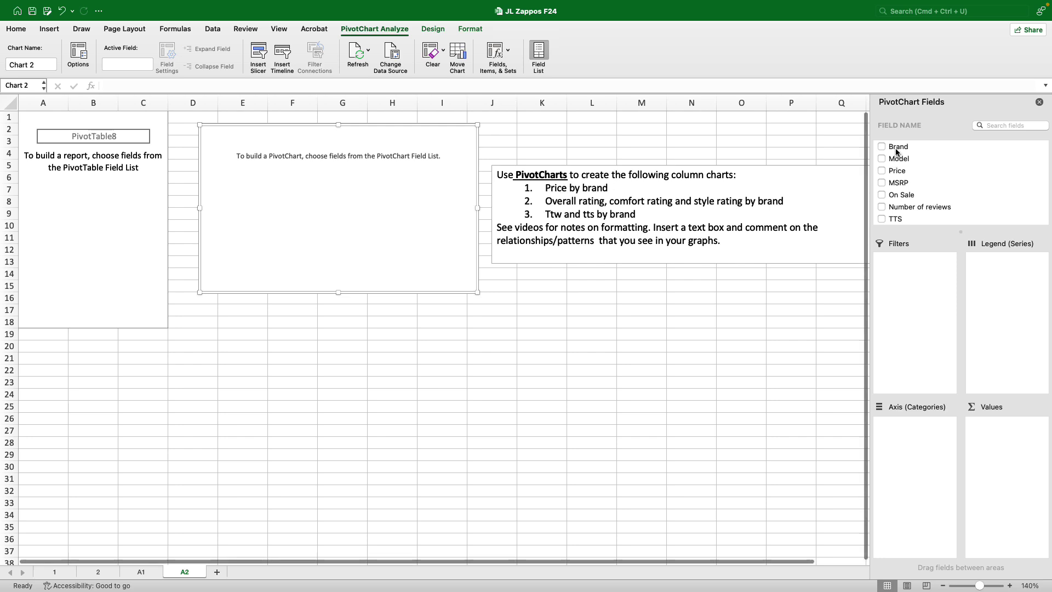
{"action": "left_click_drag", "start_coordinate": [897, 152], "coordinate": [913, 450]}
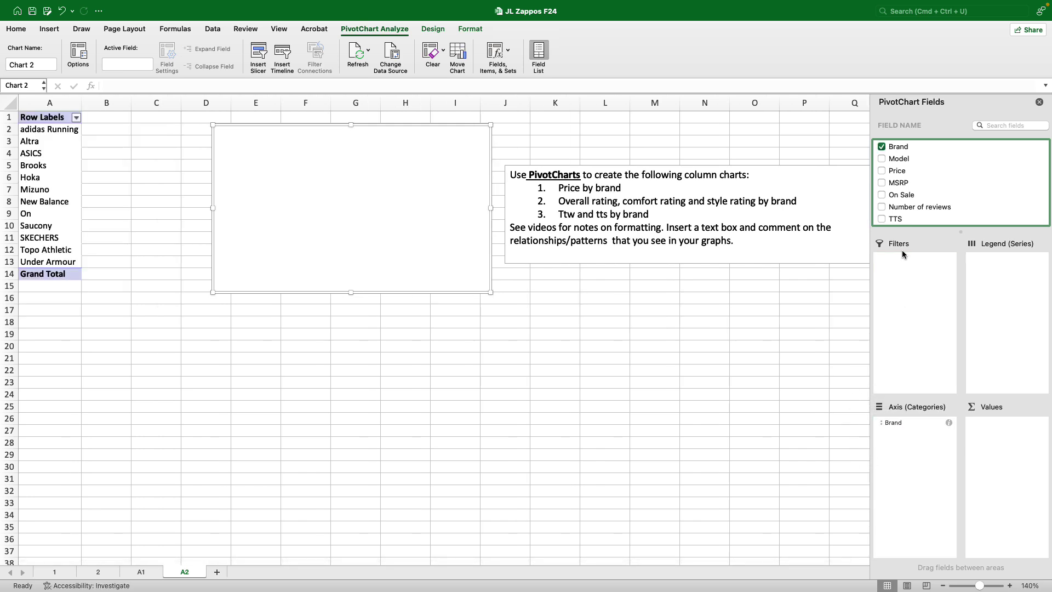
{"action": "left_click_drag", "start_coordinate": [898, 172], "coordinate": [1002, 440]}
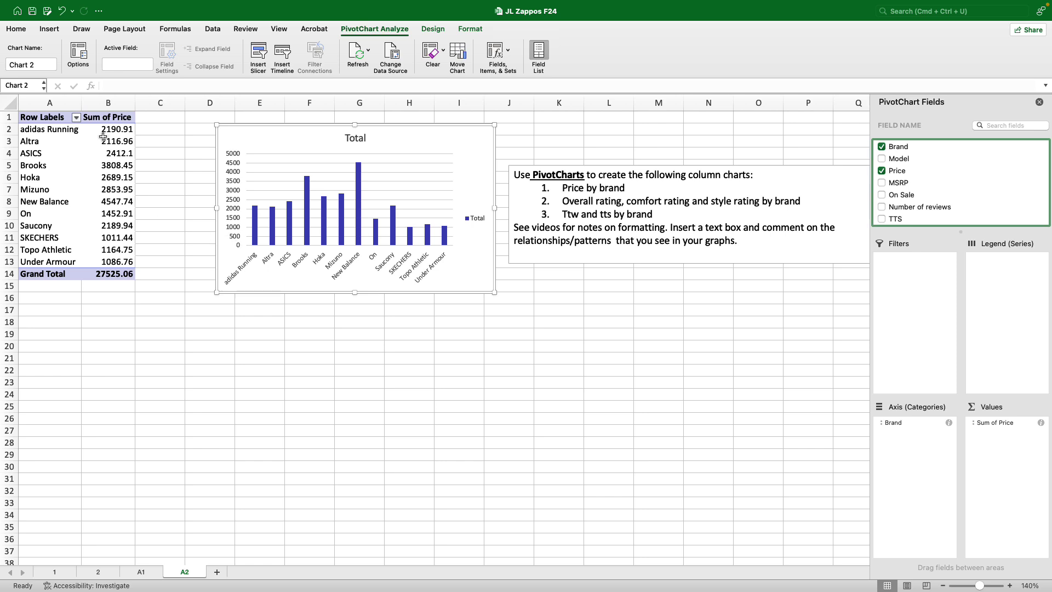
- Summarize the Price values in the PivotTable by Average instead of Sum
{"action": "left_click", "coordinate": [1027, 427]}
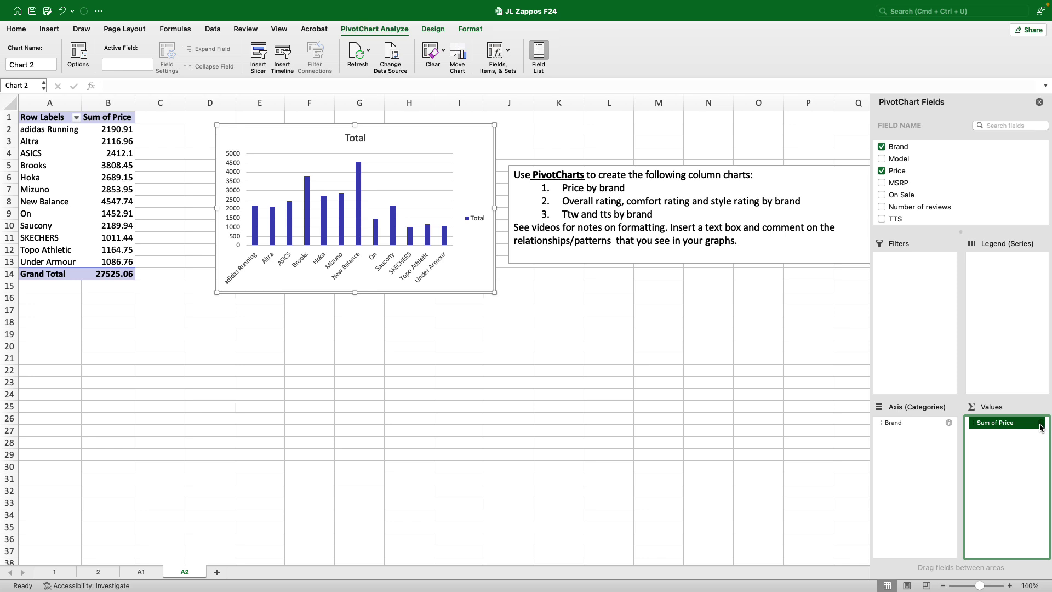
{"action": "key", "text": "Escape"}
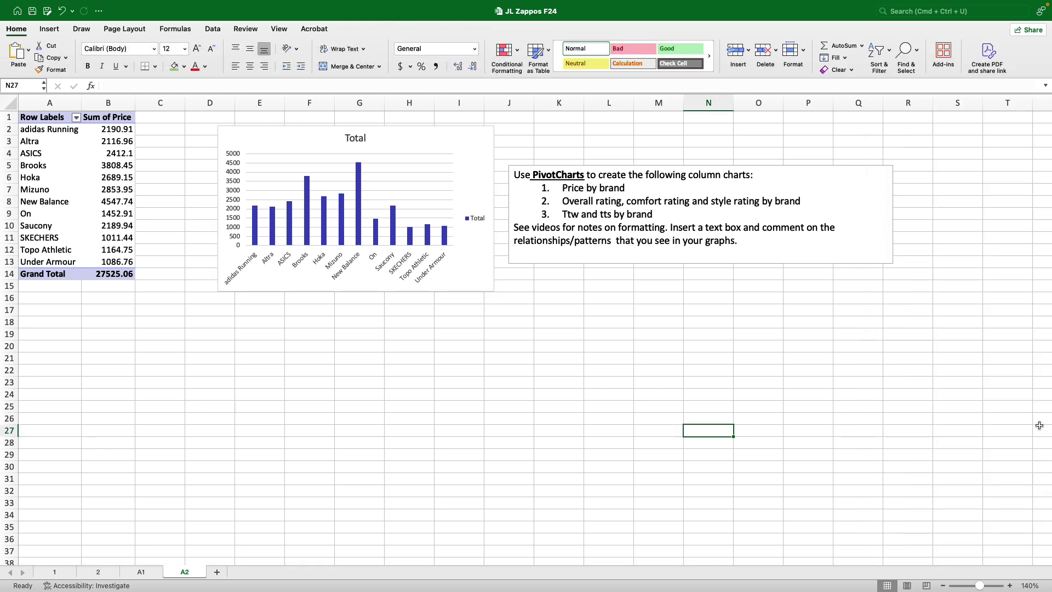
{"action": "left_click", "coordinate": [70, 251]}
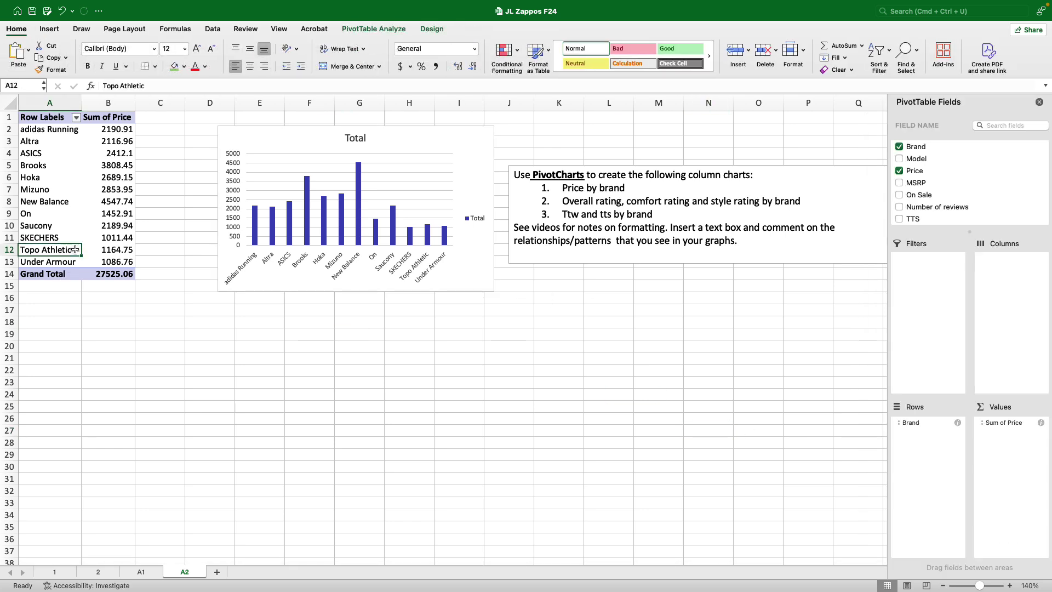
{"action": "left_click", "coordinate": [1041, 423]}
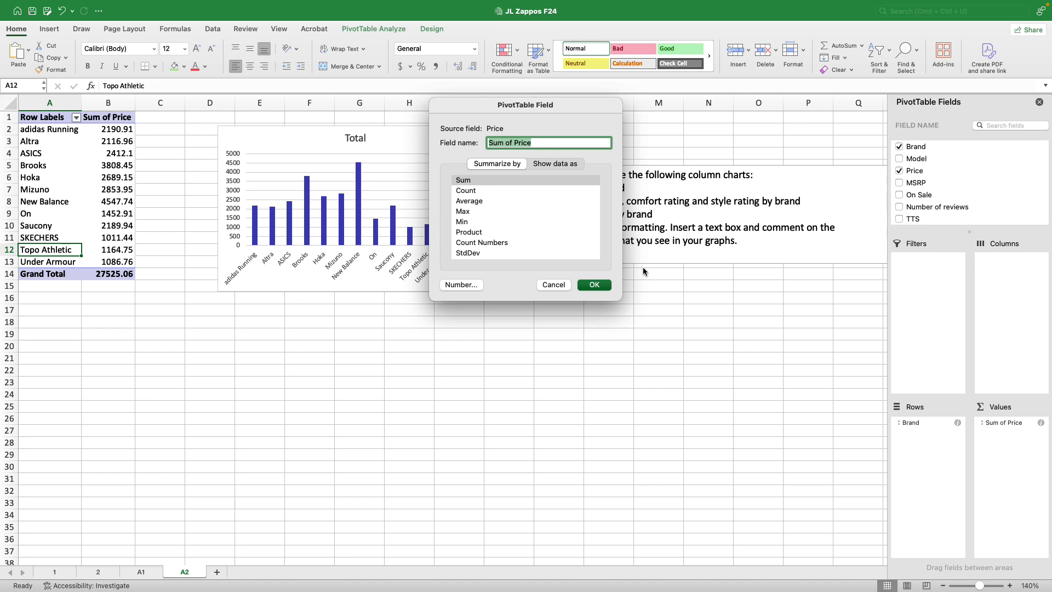
{"action": "left_click", "coordinate": [498, 203]}
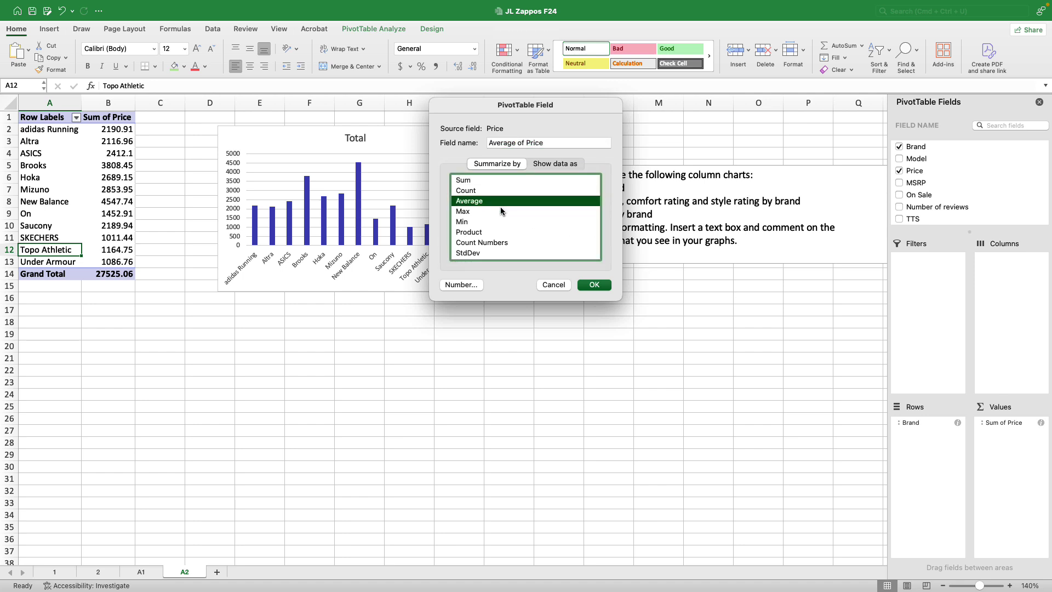
{"action": "left_click", "coordinate": [582, 284]}
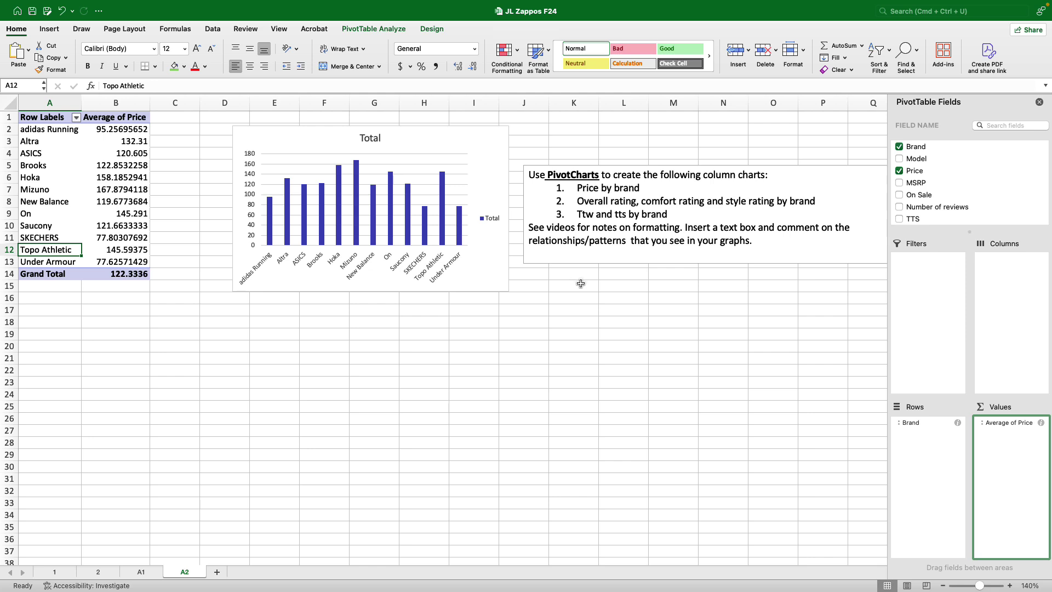
- Rename the PivotTable's value column header in B1 to "Average Price"
{"action": "left_click", "coordinate": [127, 117]}
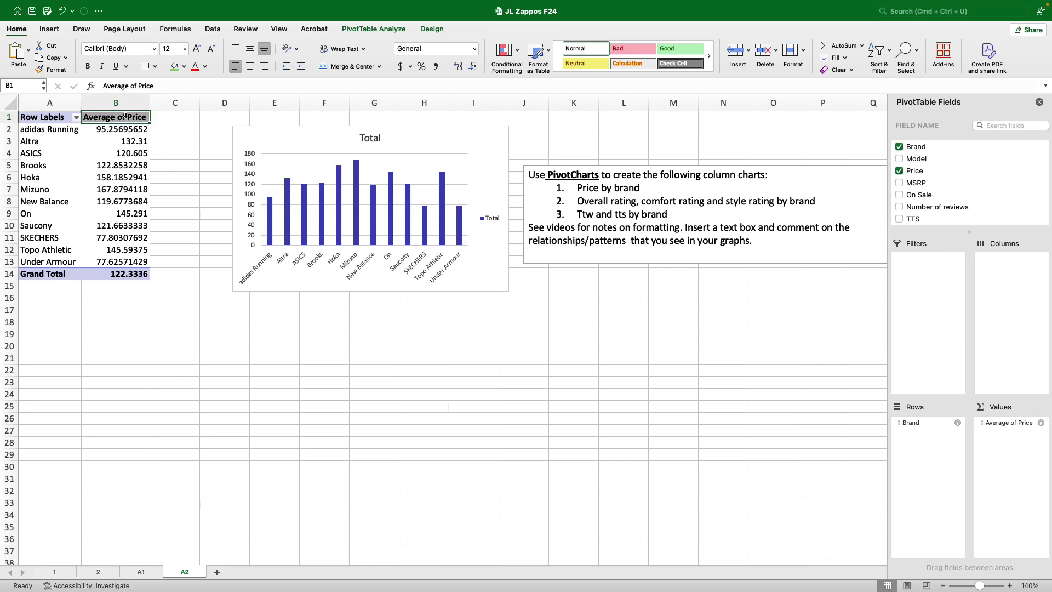
{"action": "type", "text": "Averag"}
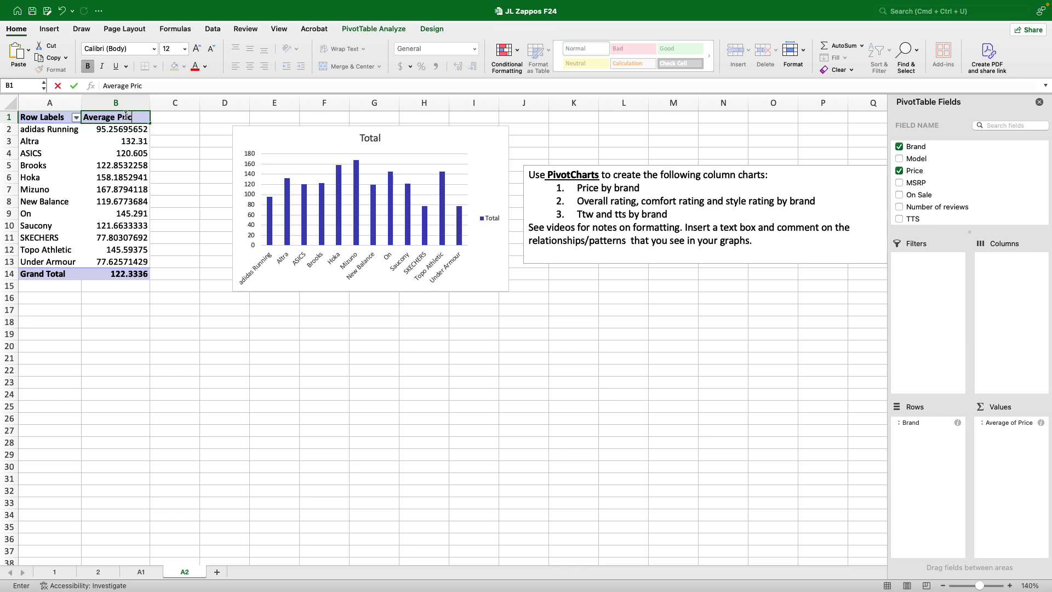
{"action": "left_click", "coordinate": [123, 149]}
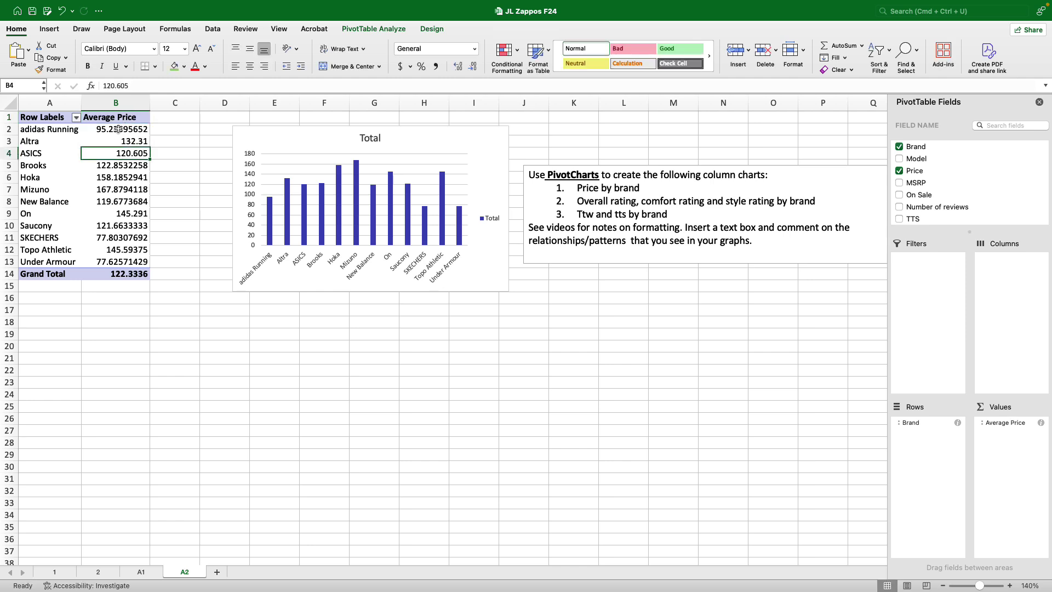
- Format the average prices in B2:B13 as Currency
{"action": "left_click_drag", "start_coordinate": [120, 129], "coordinate": [119, 261]}
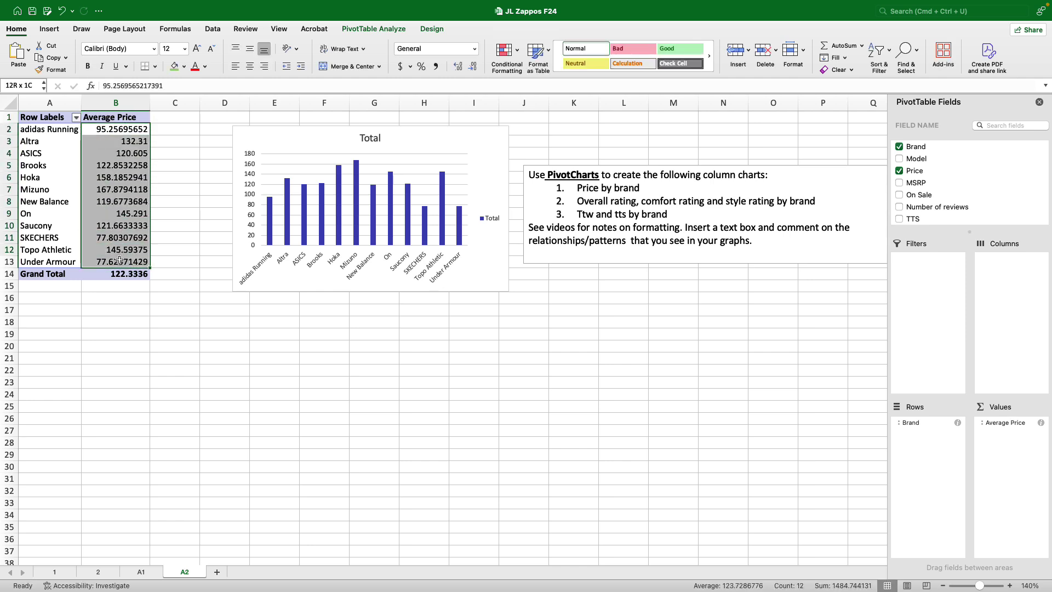
{"action": "left_click", "coordinate": [474, 48]}
{"action": "left_click", "coordinate": [460, 109]}
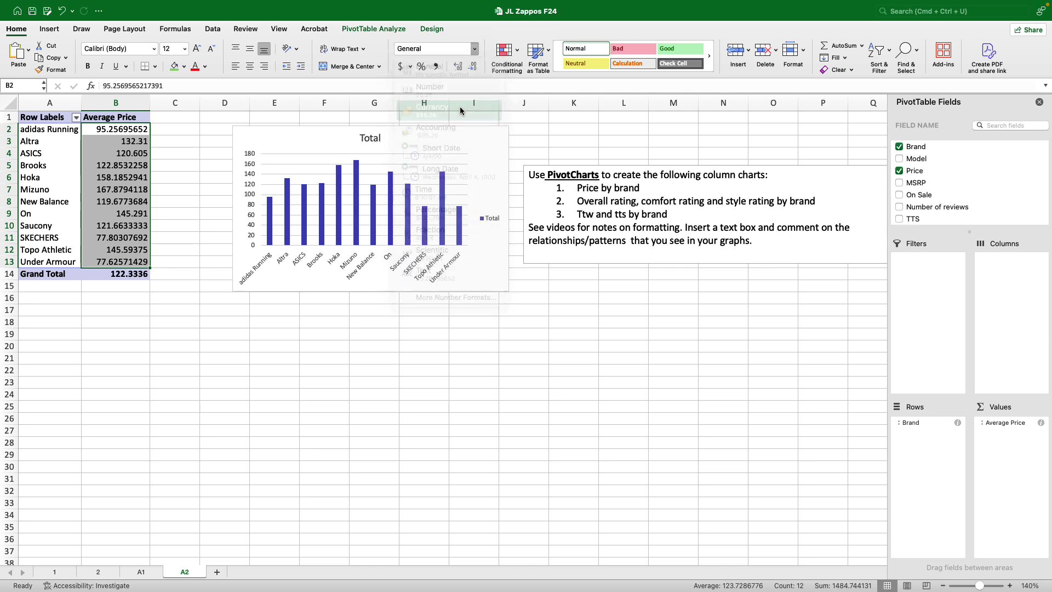
{"action": "left_click", "coordinate": [114, 230]}
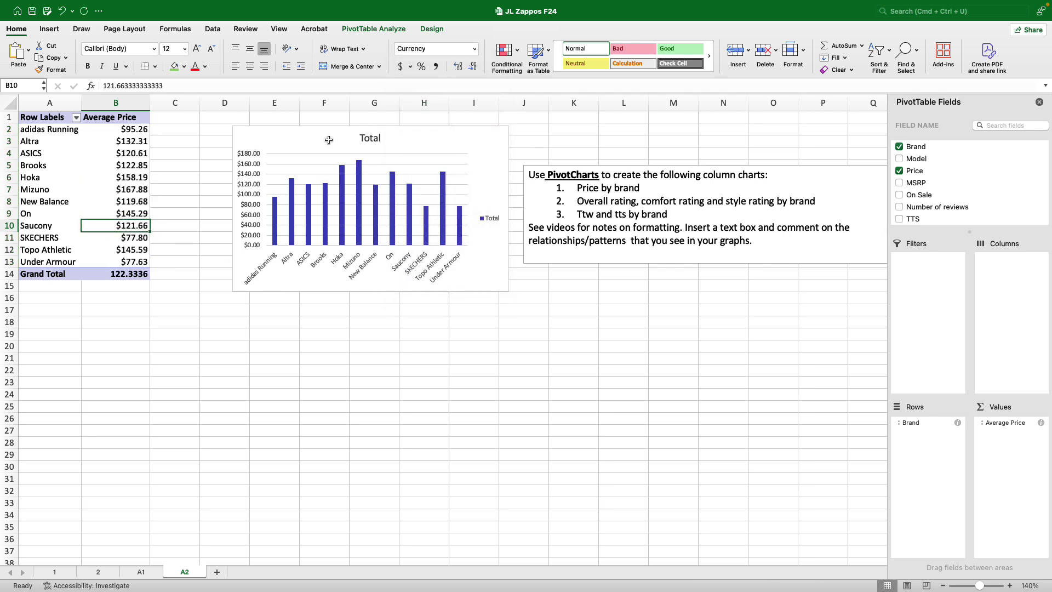
- Turn off the PivotTable's grand totals for rows and columns
{"action": "left_click", "coordinate": [435, 31]}
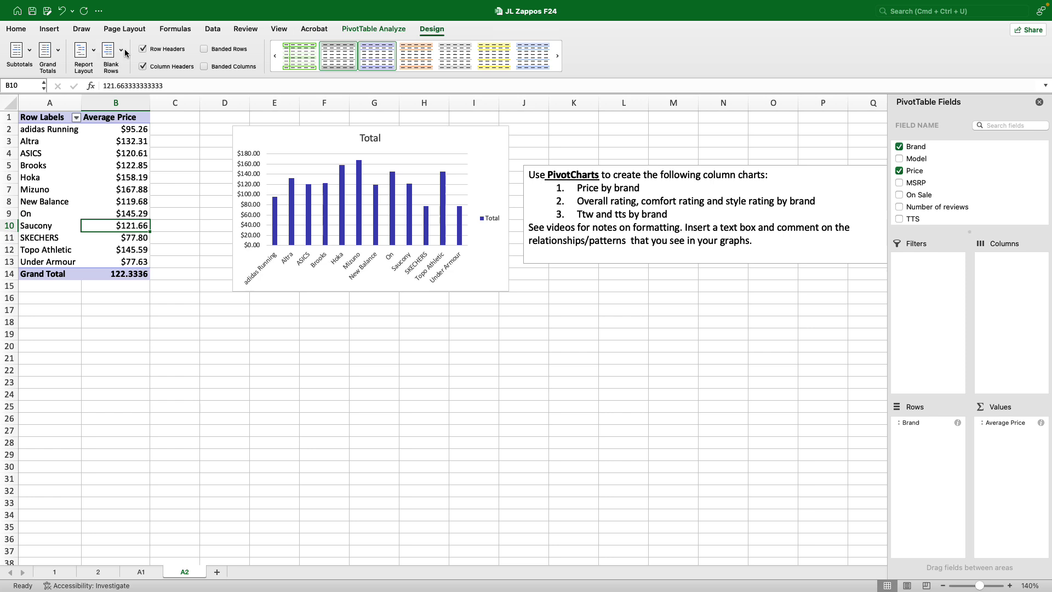
{"action": "left_click", "coordinate": [60, 53]}
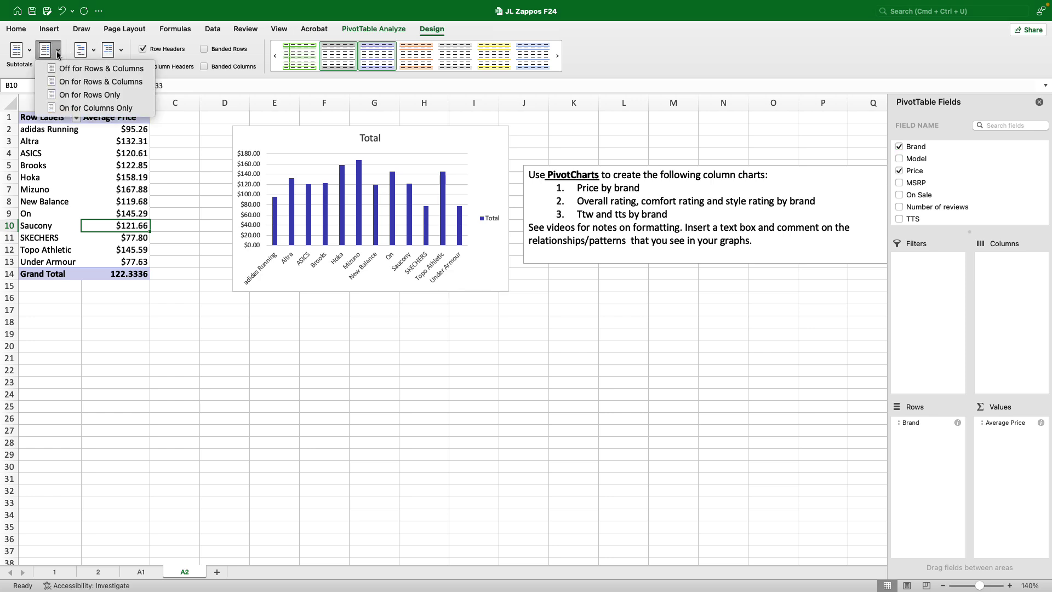
{"action": "left_click", "coordinate": [70, 70]}
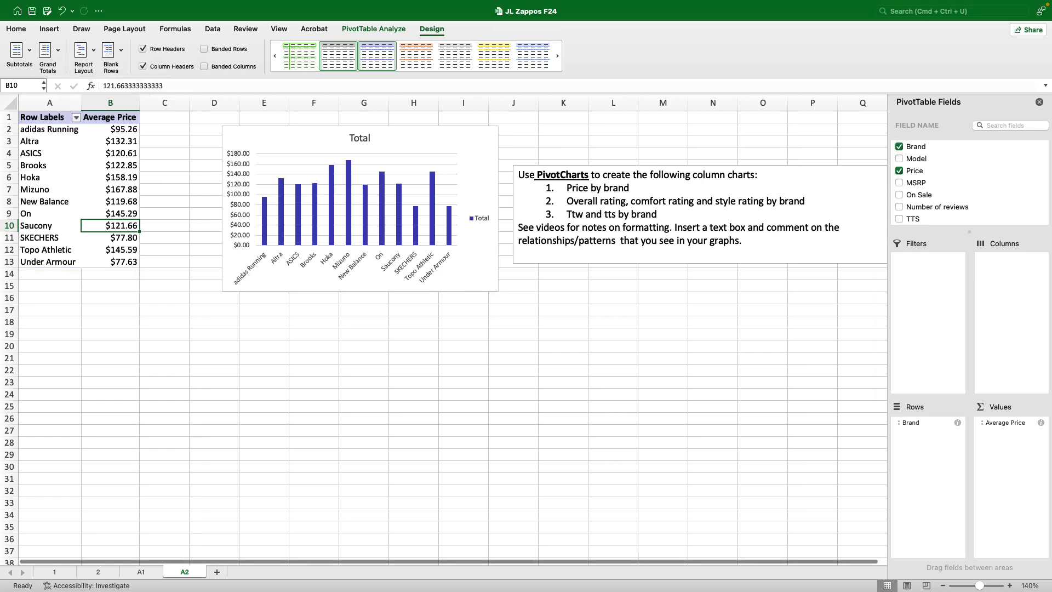
{"action": "left_click", "coordinate": [122, 321]}
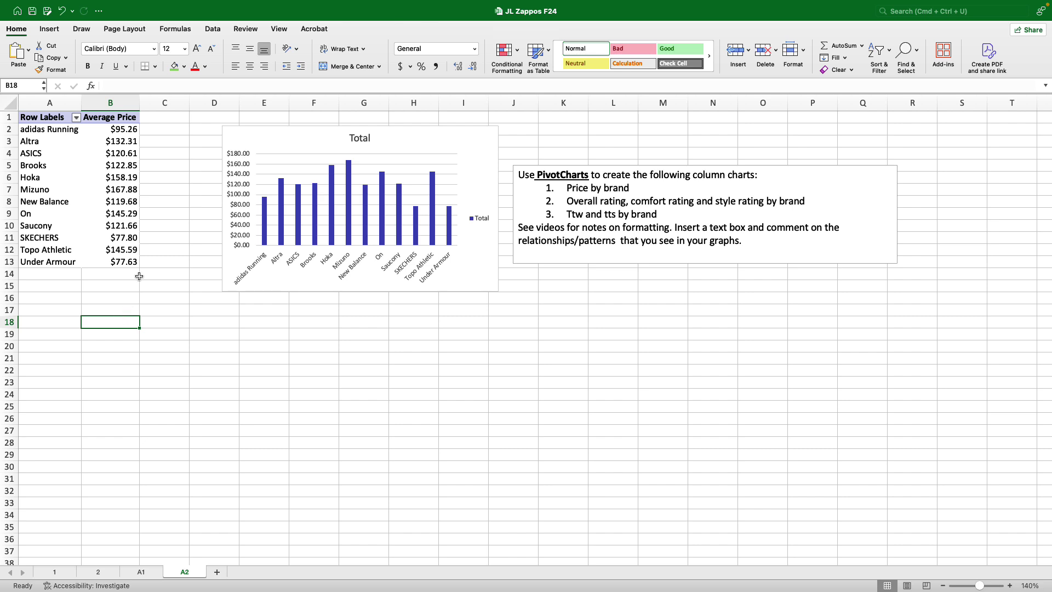
- Move the chart up beside the PivotTable, with its upper corner near C1, and move the instructions text box up beside the chart
{"action": "left_click_drag", "start_coordinate": [247, 139], "coordinate": [176, 129]}
{"action": "left_click", "coordinate": [537, 168]}
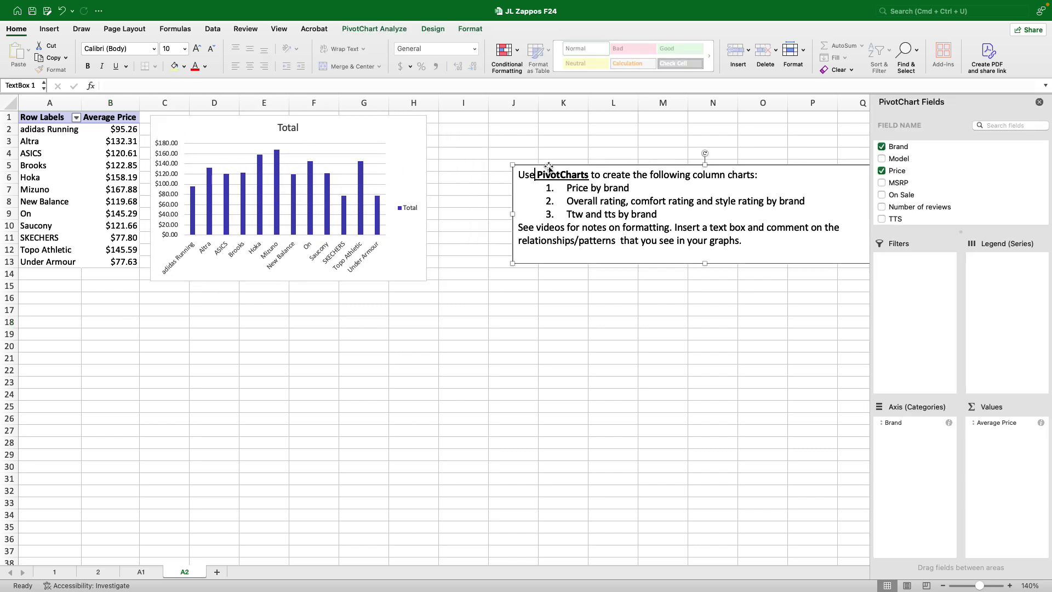
{"action": "left_click_drag", "start_coordinate": [548, 168], "coordinate": [480, 116]}
{"action": "left_click", "coordinate": [500, 345]}
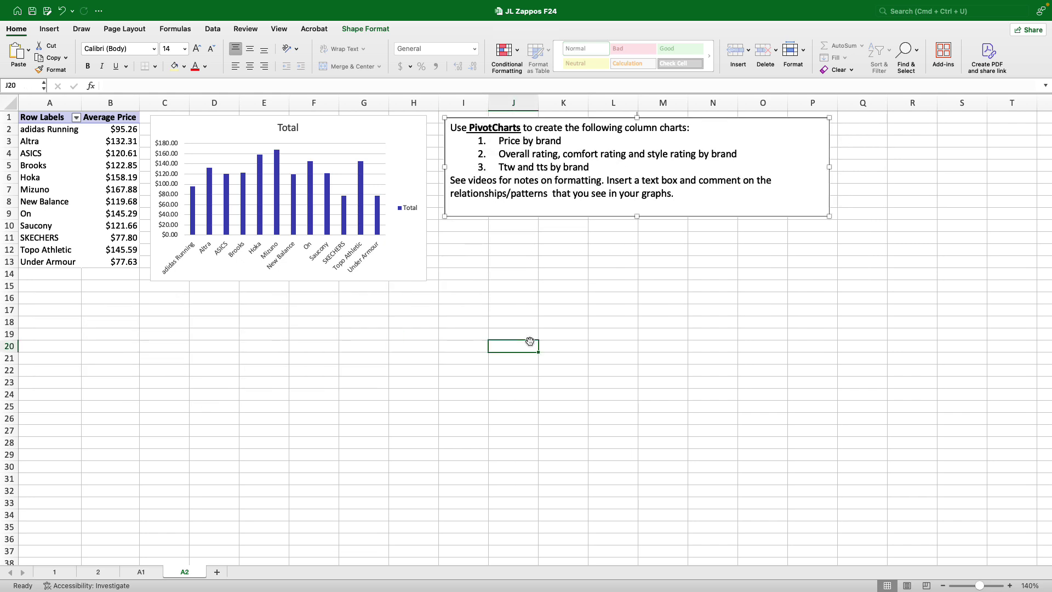
- Change the chart title to "Average Shoe Price by Brand" and delete the chart's legend
{"action": "left_click", "coordinate": [292, 129]}
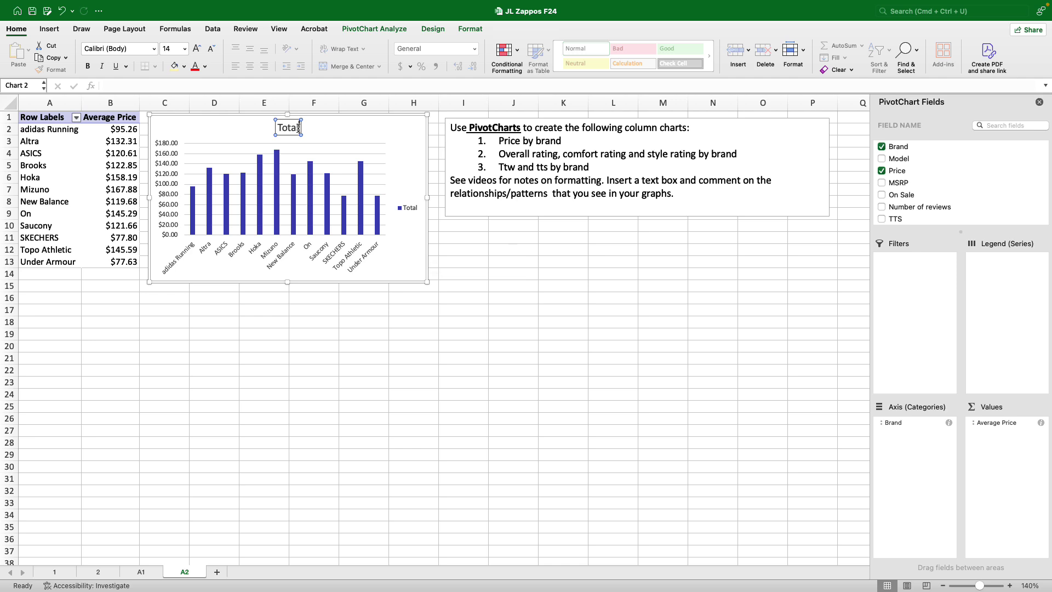
{"action": "double_click", "coordinate": [296, 128]}
{"action": "key", "text": "BackSpace"}
{"action": "type", "text": "Aver"}
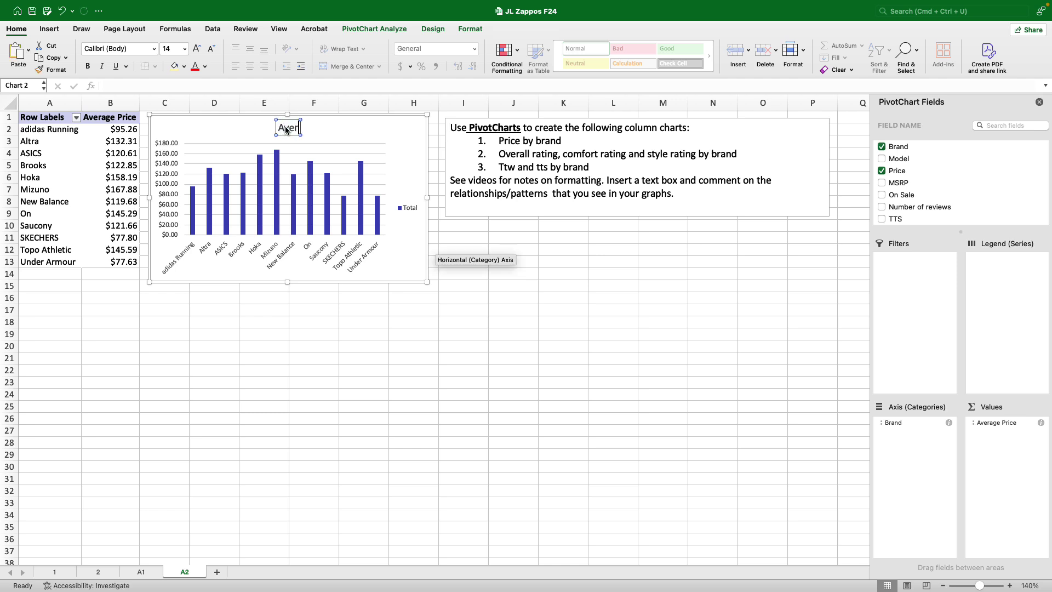
{"action": "type", "text": "age She"}
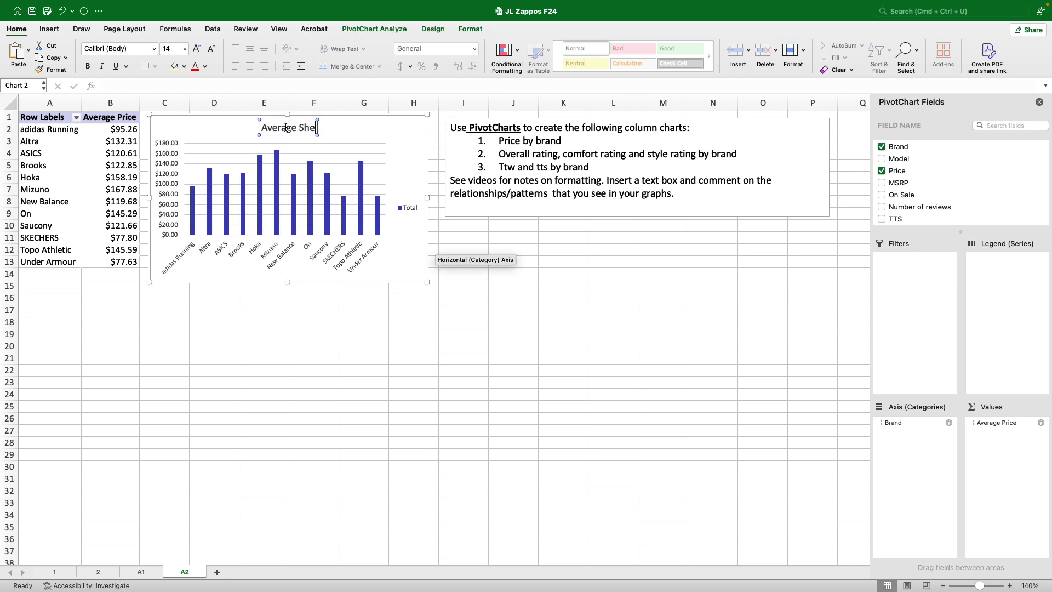
{"action": "key", "text": "BackSpace"}
{"action": "type", "text": "oe Price b"}
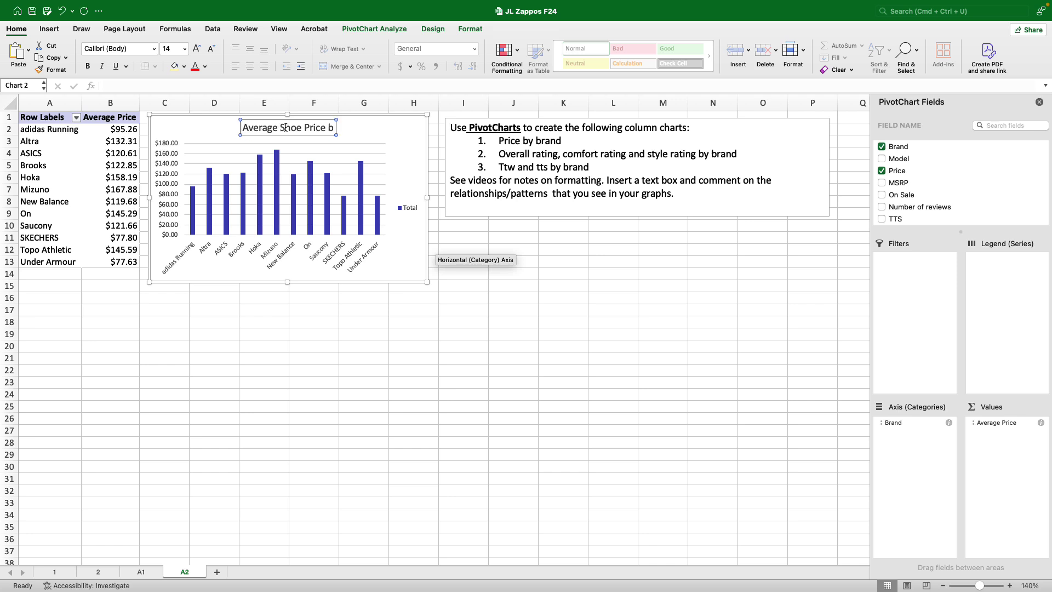
{"action": "type", "text": "y Brand"}
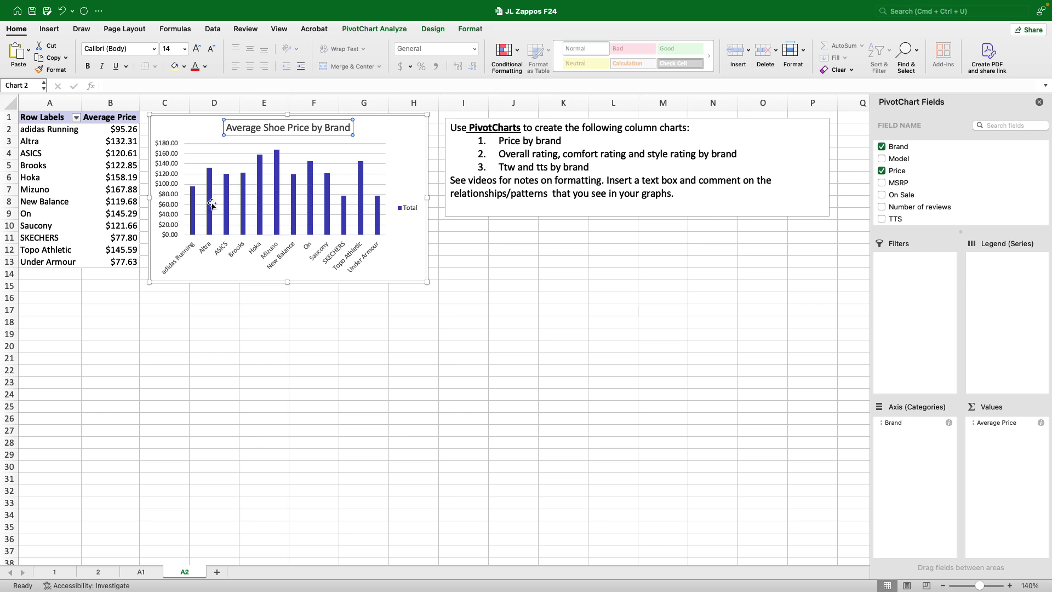
{"action": "left_click", "coordinate": [410, 209]}
{"action": "key", "text": "Delete"}
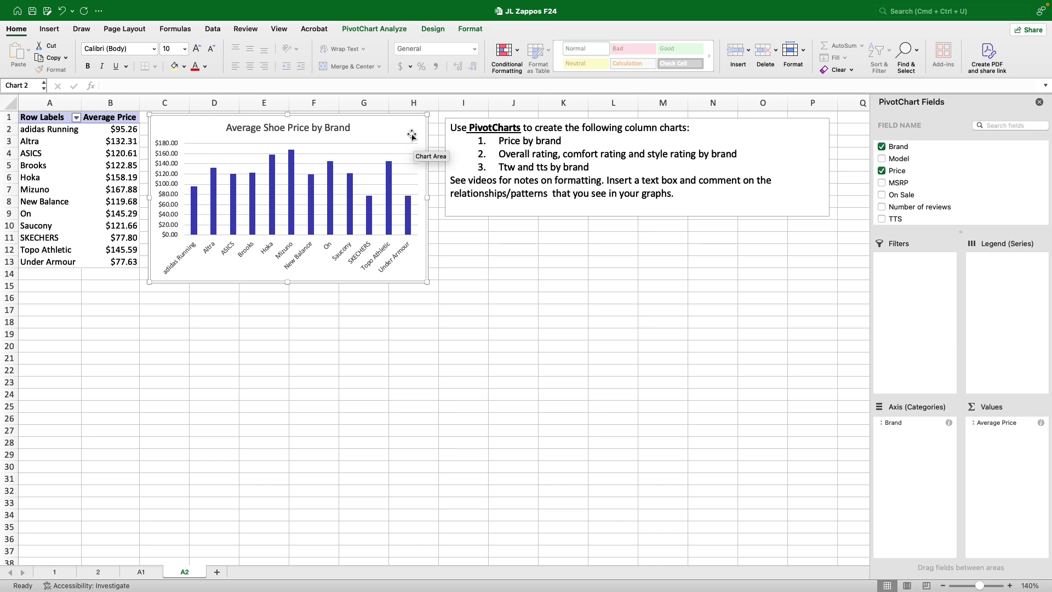
- Add primary horizontal and primary vertical axis titles to the chart
{"action": "left_click", "coordinate": [430, 31]}
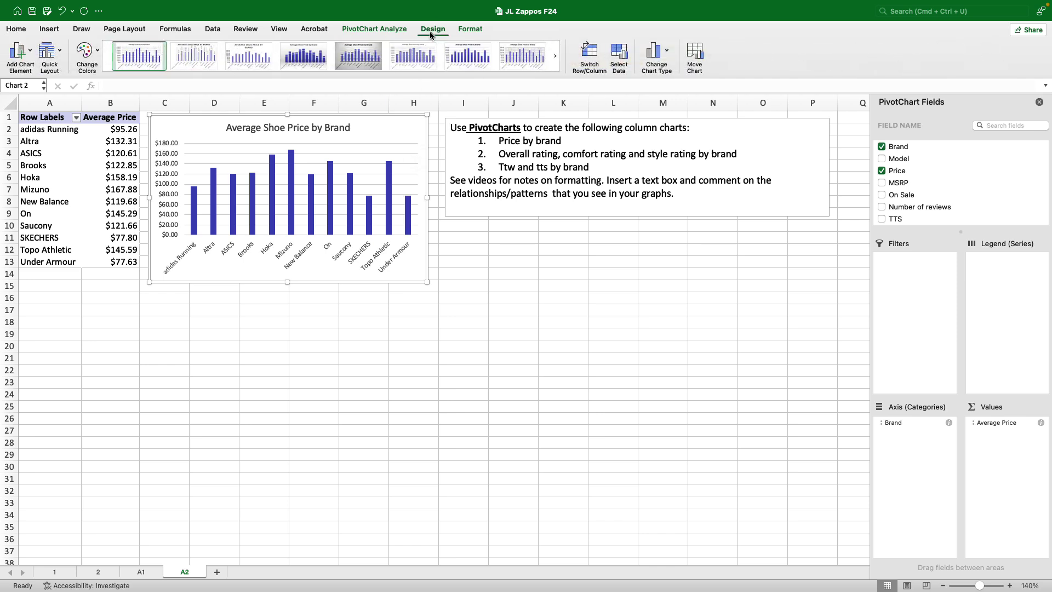
{"action": "left_click", "coordinate": [29, 53]}
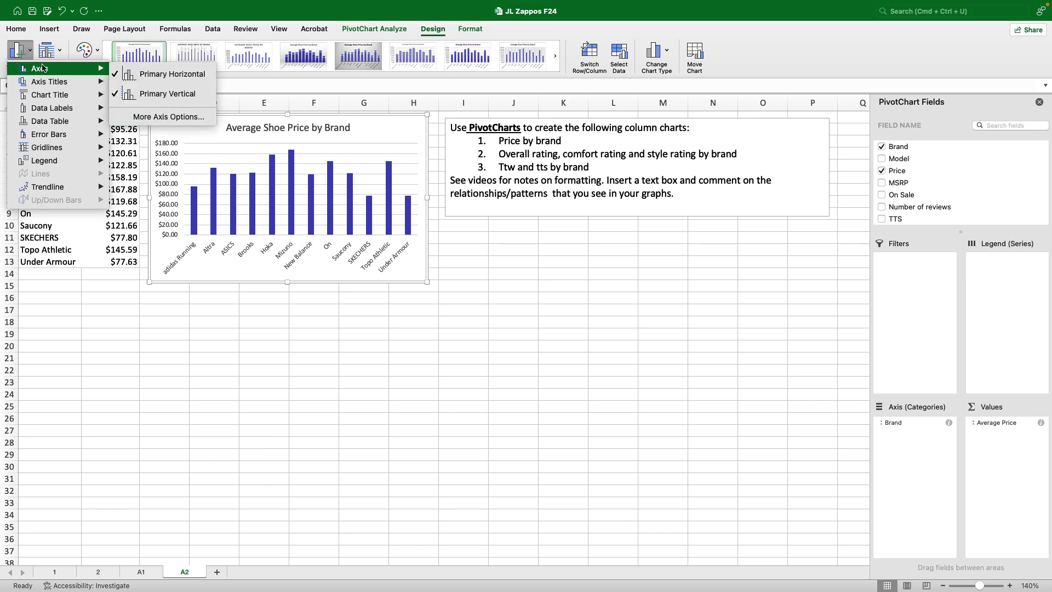
{"action": "mouse_move", "coordinate": [48, 85]}
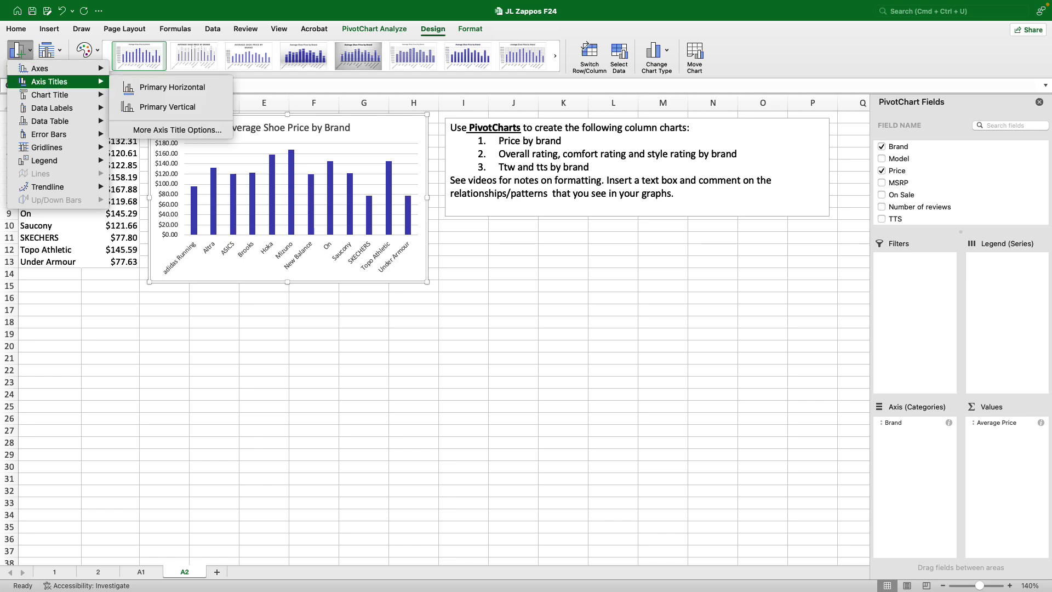
{"action": "left_click", "coordinate": [145, 88]}
{"action": "left_click", "coordinate": [29, 57]}
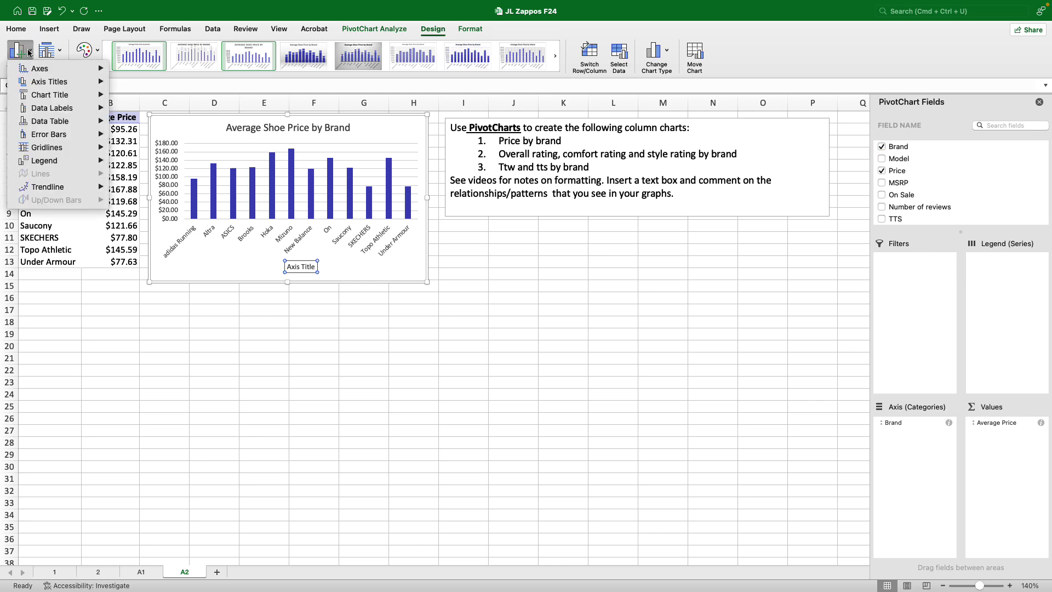
{"action": "mouse_move", "coordinate": [48, 81]}
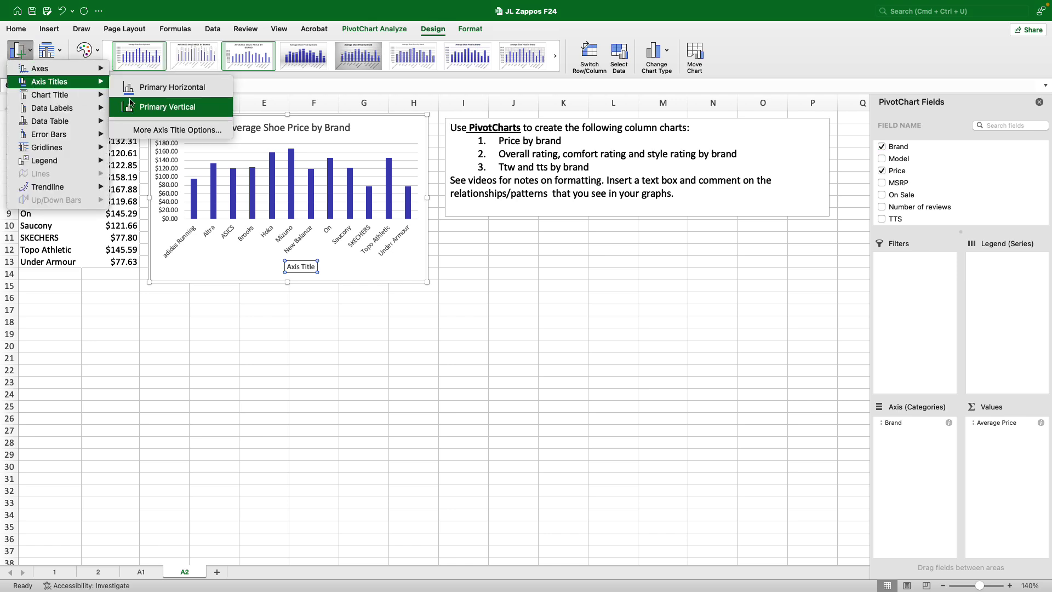
{"action": "left_click", "coordinate": [166, 108]}
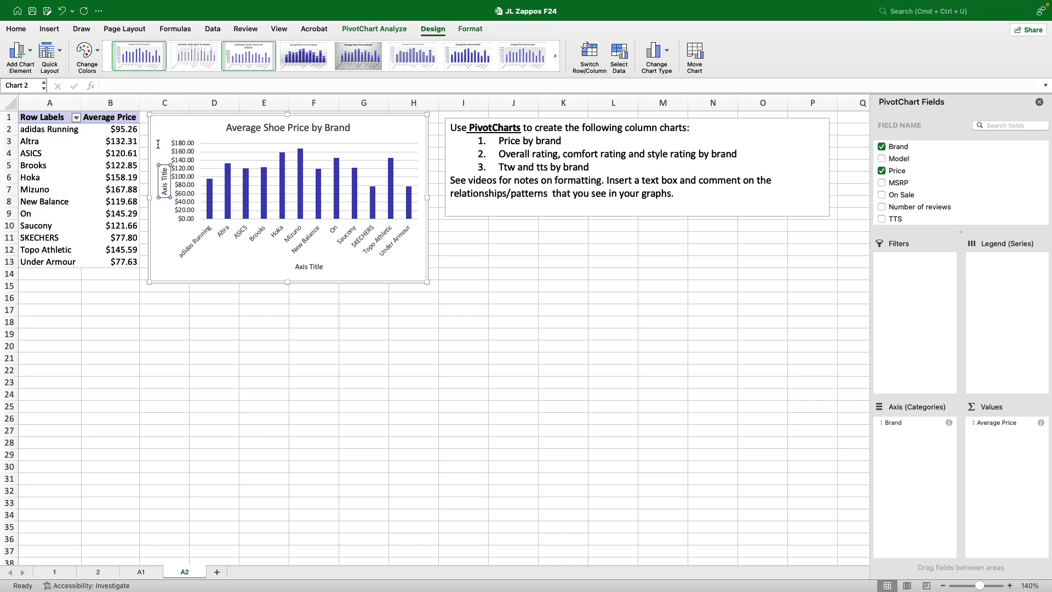
- Set the vertical axis title to "Average price" and the horizontal axis title to "Brand"
{"action": "left_click_drag", "start_coordinate": [164, 171], "coordinate": [163, 194]}
{"action": "type", "text": "Avwer"}
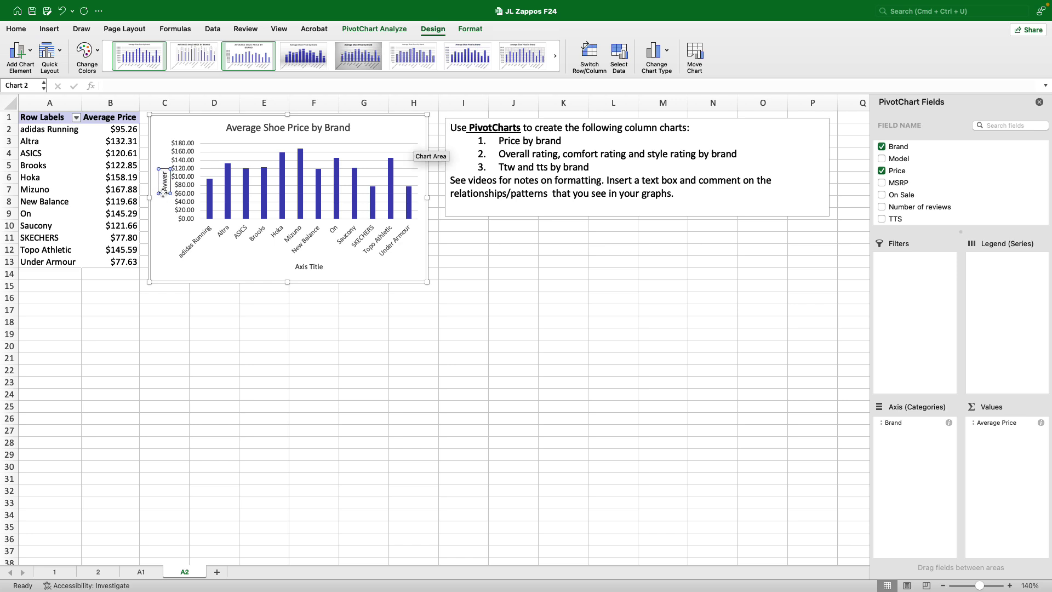
{"action": "key", "text": "BackSpace"}
{"action": "key", "text": "BackSpace"}
{"action": "key", "text": "BackSpace"}
{"action": "type", "text": "verage price"}
{"action": "left_click", "coordinate": [296, 267]}
{"action": "left_click_drag", "start_coordinate": [323, 267], "coordinate": [289, 268]}
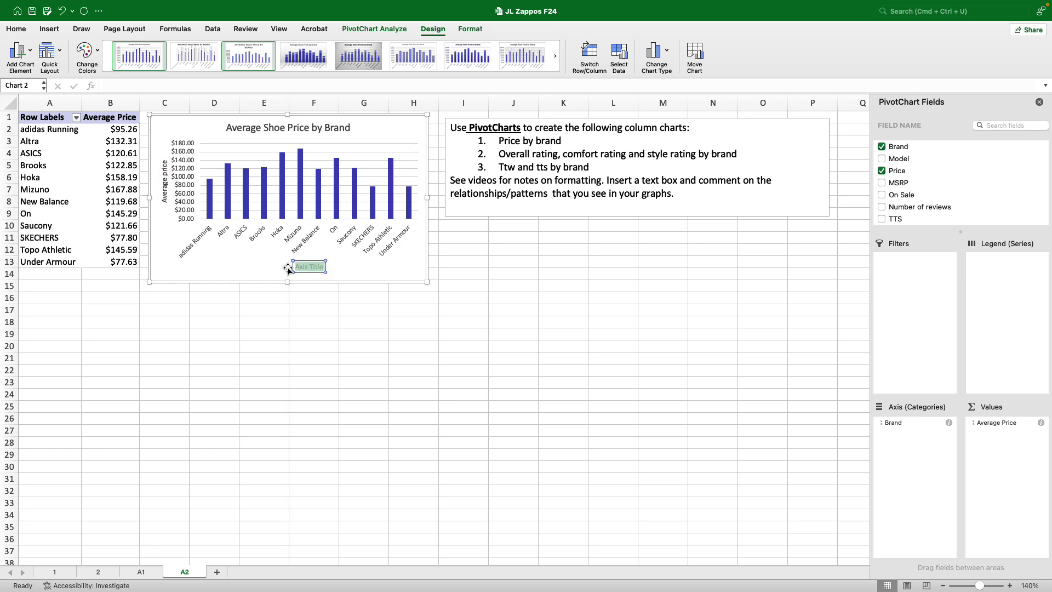
{"action": "type", "text": "Brand"}
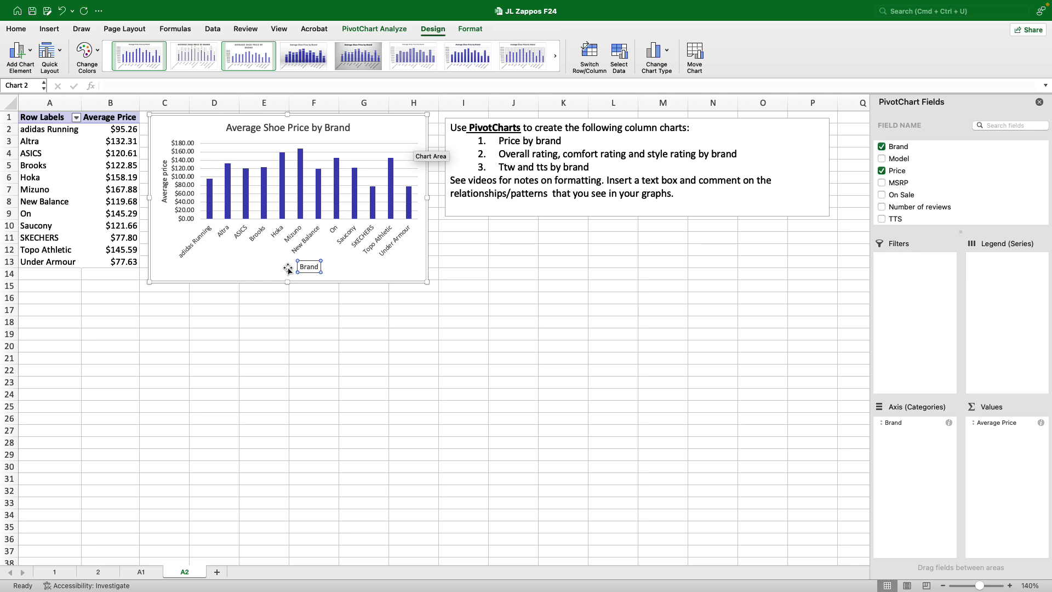
{"action": "left_click", "coordinate": [374, 358]}
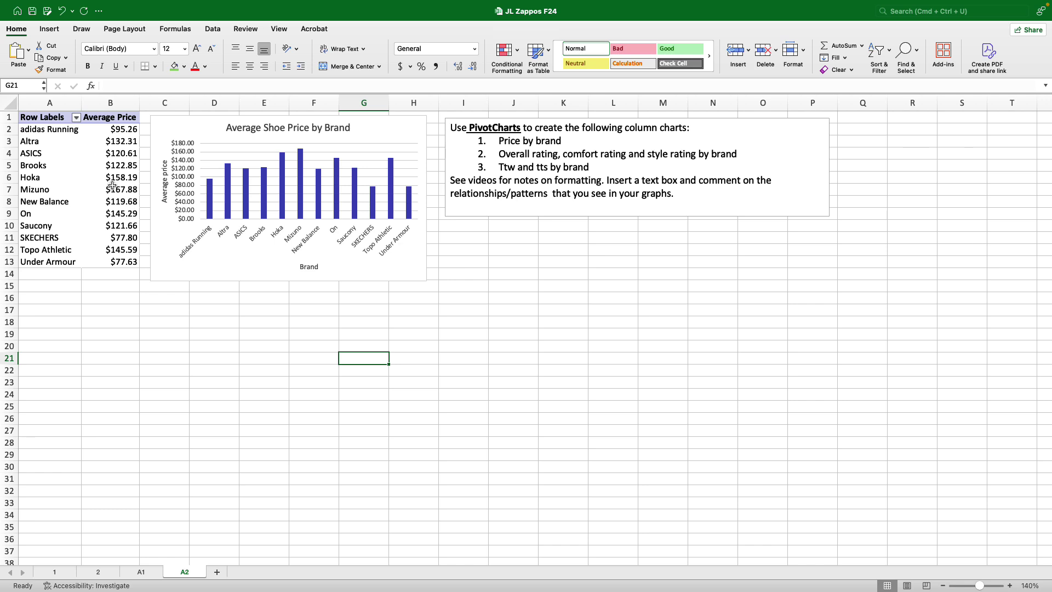
{"action": "left_click", "coordinate": [382, 151]}
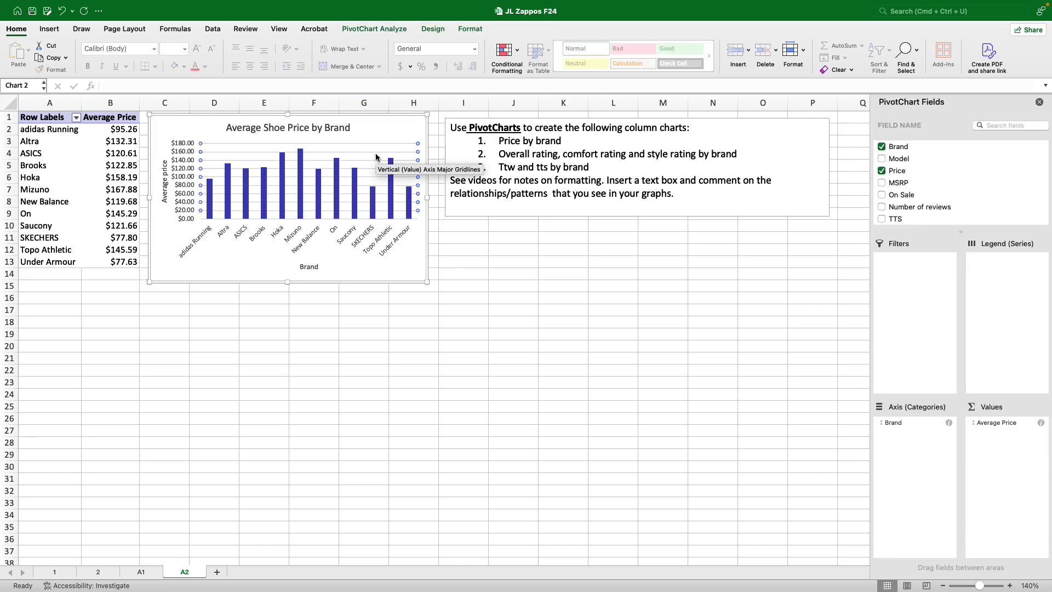
{"action": "left_click", "coordinate": [352, 359]}
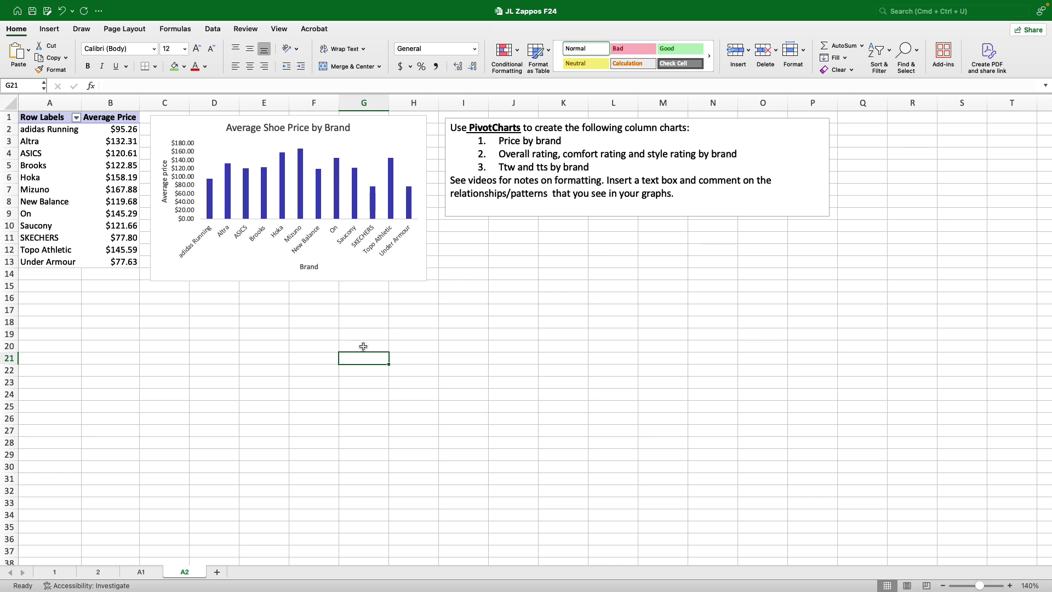
- Sort the brands in the price PivotTable by Average Price in descending order
{"action": "left_click", "coordinate": [77, 118]}
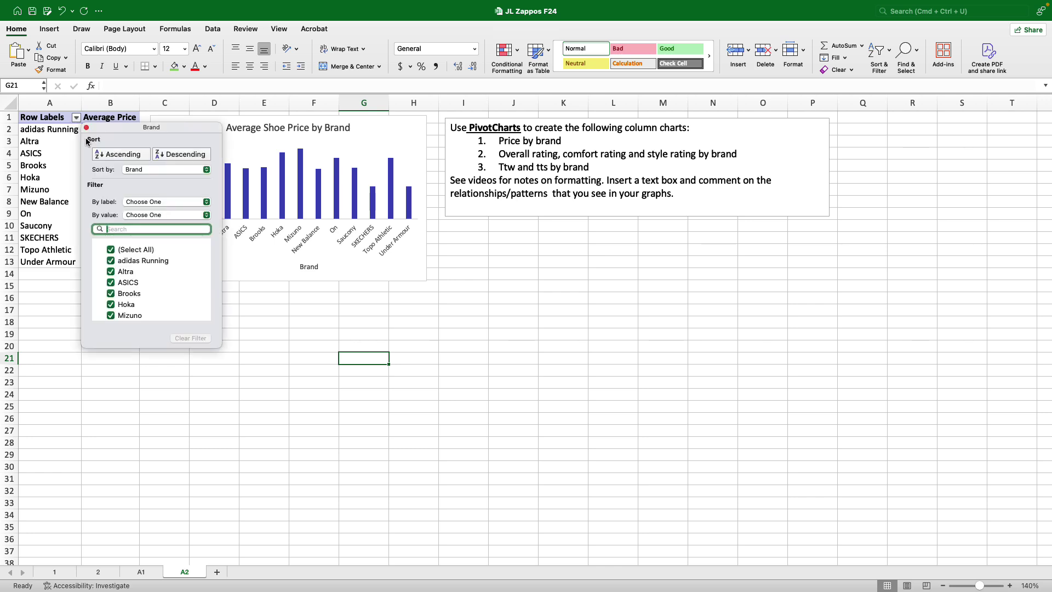
{"action": "left_click", "coordinate": [139, 170]}
{"action": "left_click", "coordinate": [141, 180]}
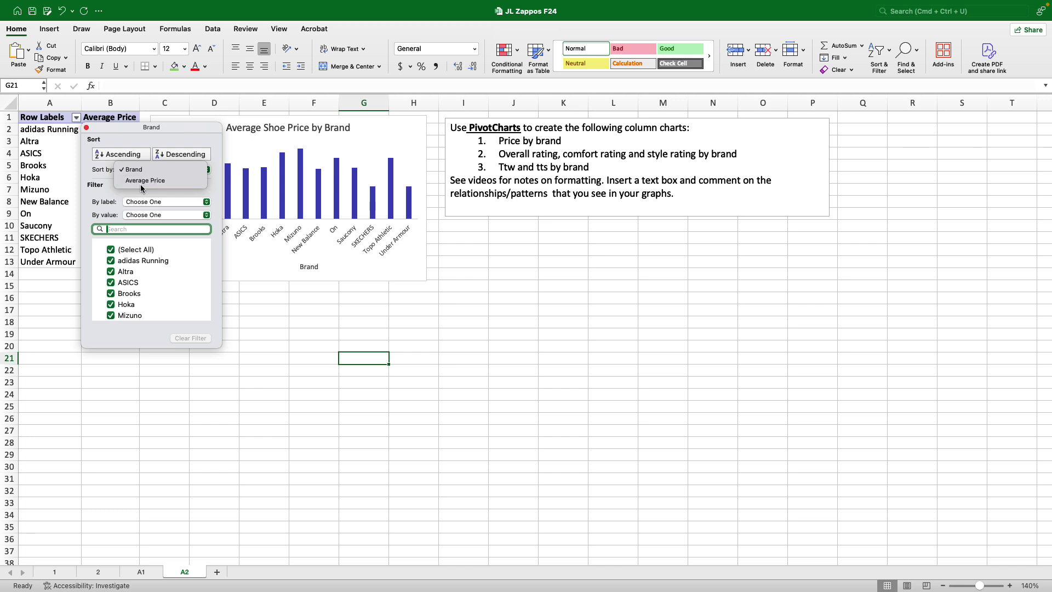
{"action": "left_click", "coordinate": [201, 153]}
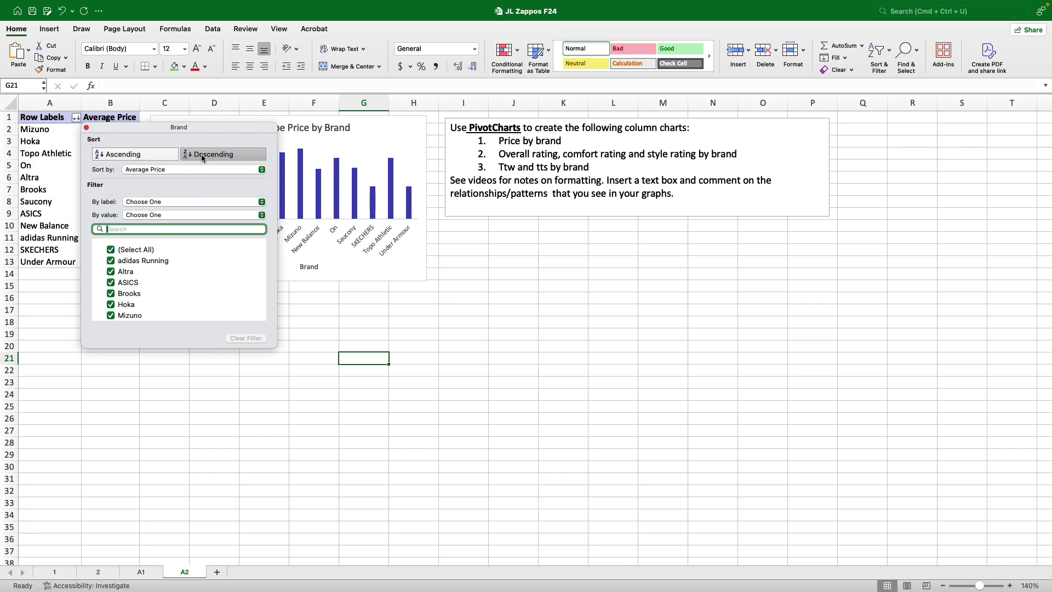
{"action": "left_click_drag", "start_coordinate": [77, 127], "coordinate": [87, 318]}
{"action": "left_click", "coordinate": [95, 319]}
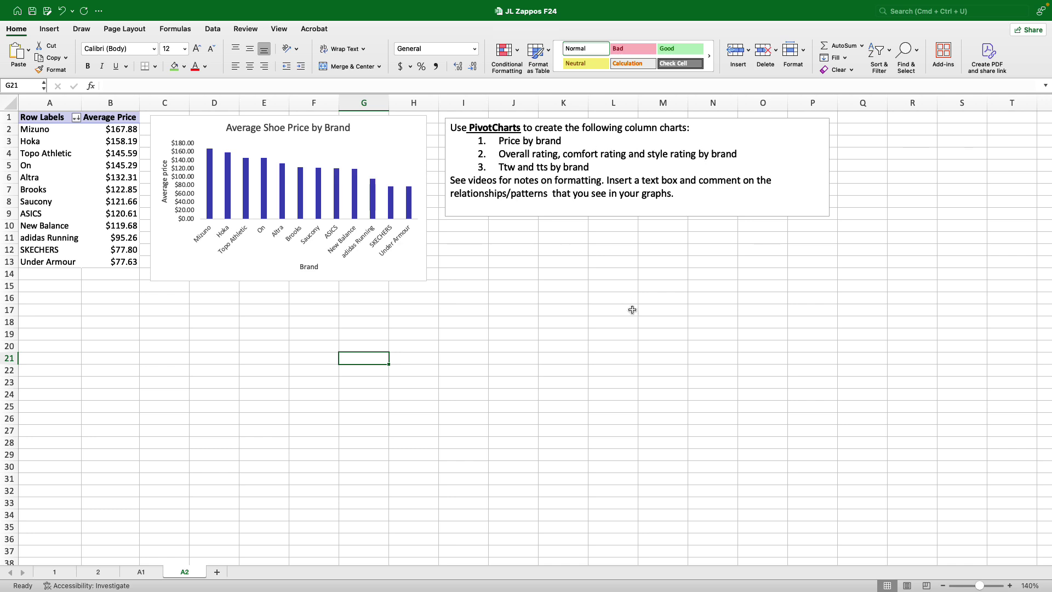
- Insert a new PivotChart from the shoe data in A1:K226 of sheet 2, placed on existing sheet A2 at cell A18
{"action": "left_click", "coordinate": [149, 573]}
{"action": "left_click", "coordinate": [110, 574]}
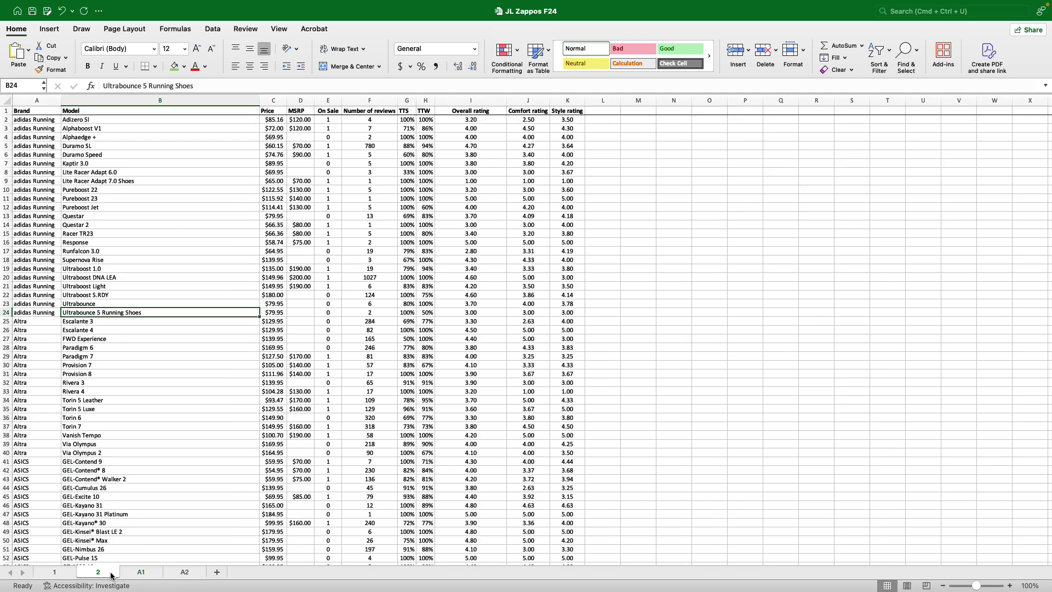
{"action": "left_click", "coordinate": [153, 330]}
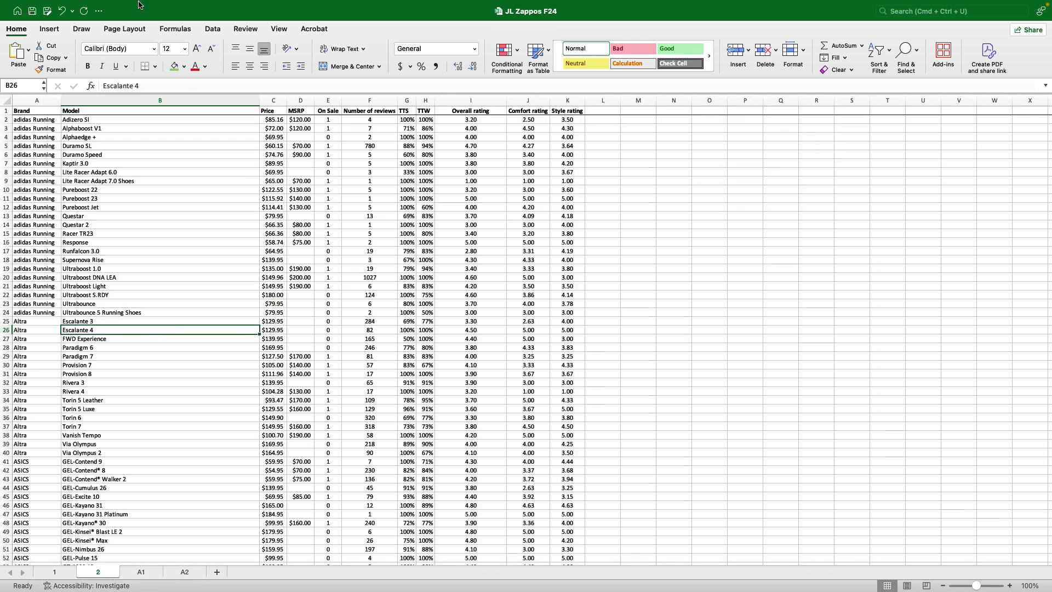
{"action": "left_click", "coordinate": [213, 30]}
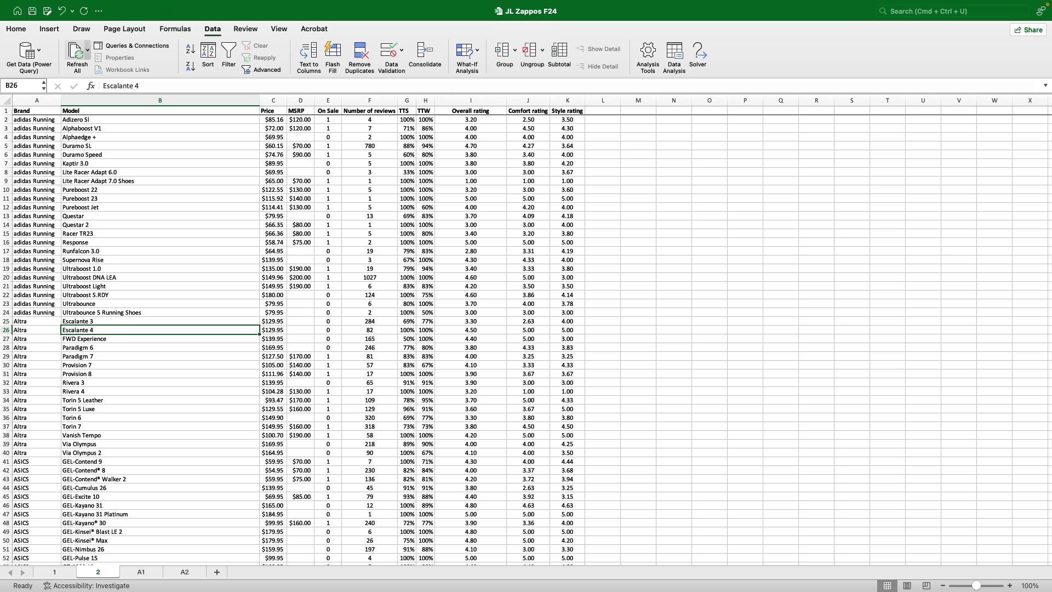
{"action": "left_click", "coordinate": [53, 31]}
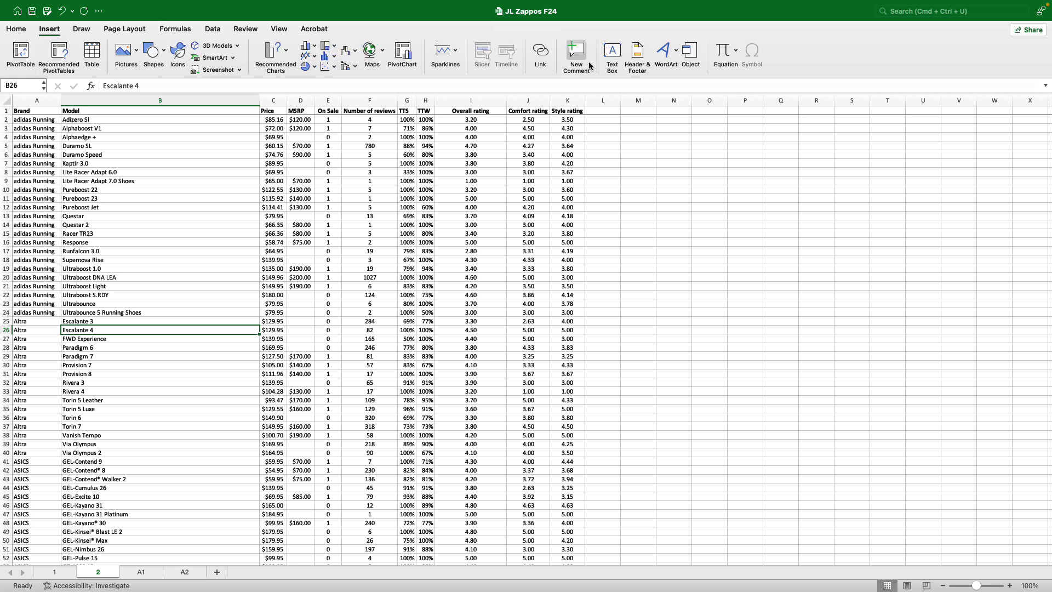
{"action": "left_click", "coordinate": [403, 54]}
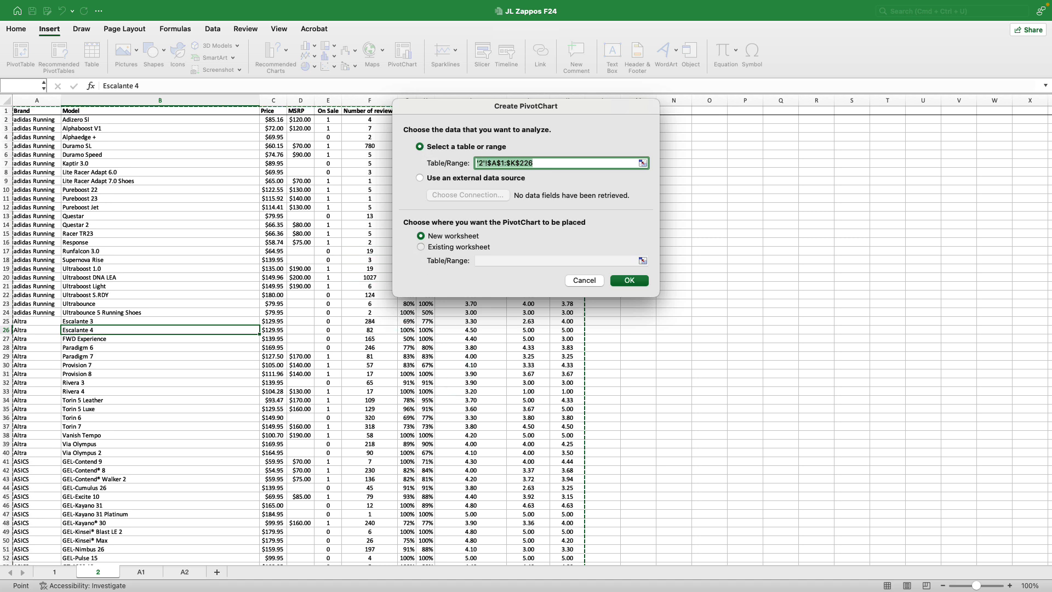
{"action": "left_click", "coordinate": [421, 247]}
{"action": "left_click", "coordinate": [185, 571]}
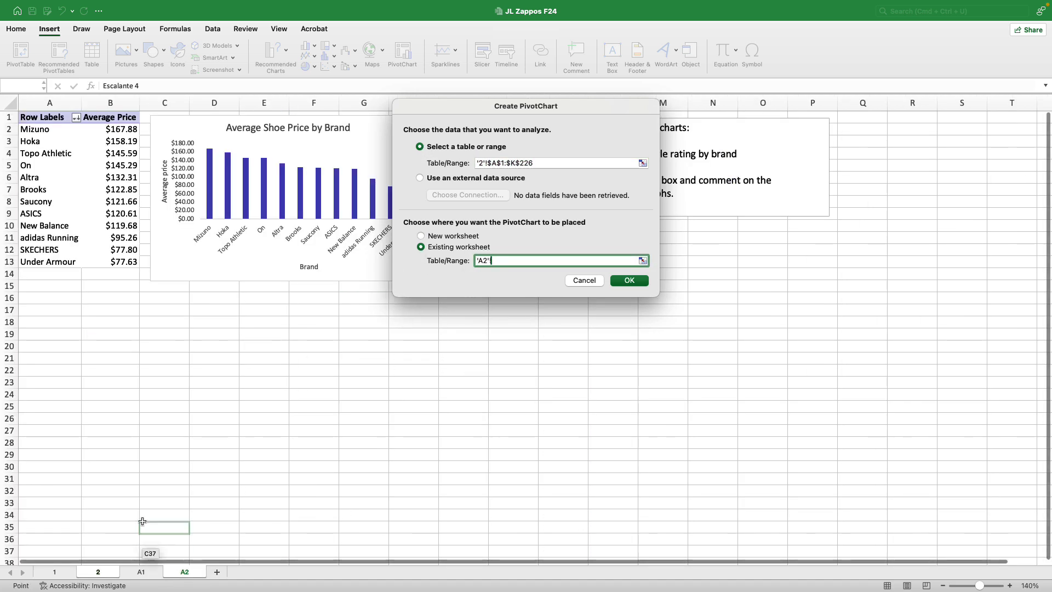
{"action": "left_click", "coordinate": [55, 325]}
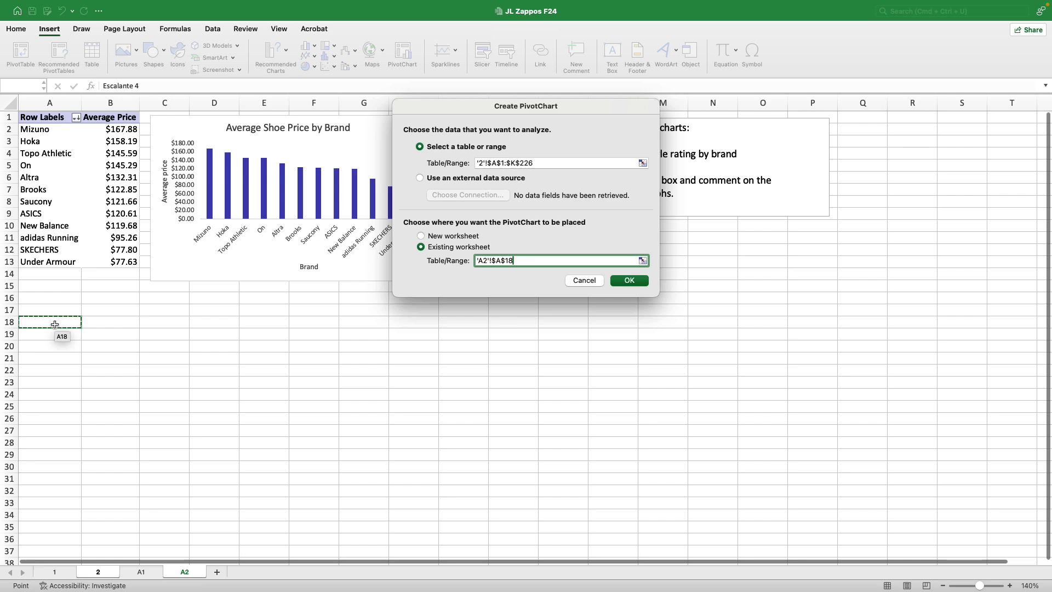
{"action": "left_click", "coordinate": [629, 280]}
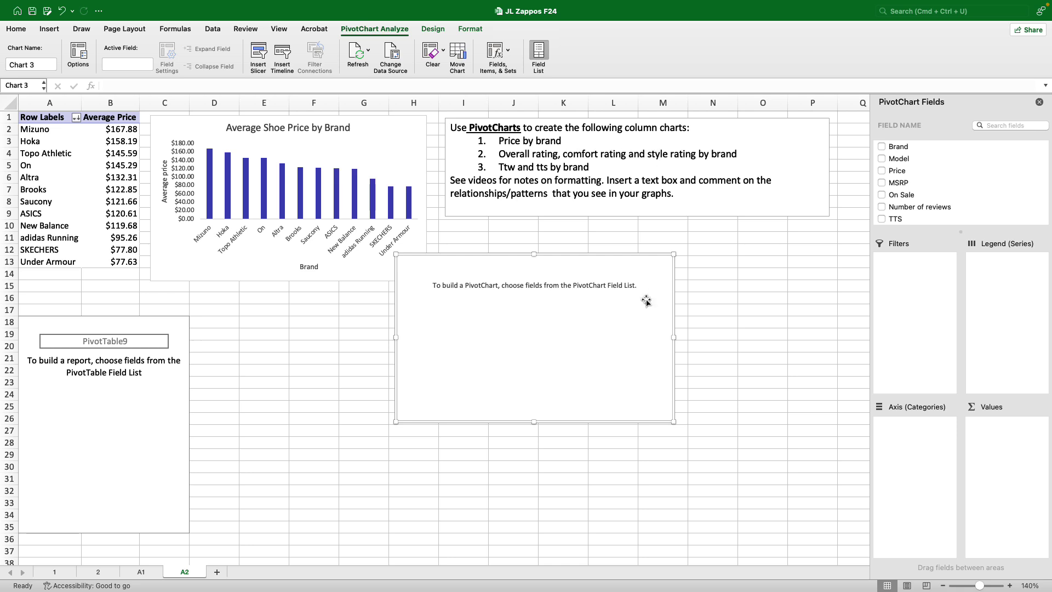
- Use Brand as the chart's axis and Overall, Comfort and Style rating as values, and move the chart beside its PivotTable near row 18
{"action": "left_click_drag", "start_coordinate": [900, 148], "coordinate": [904, 439]}
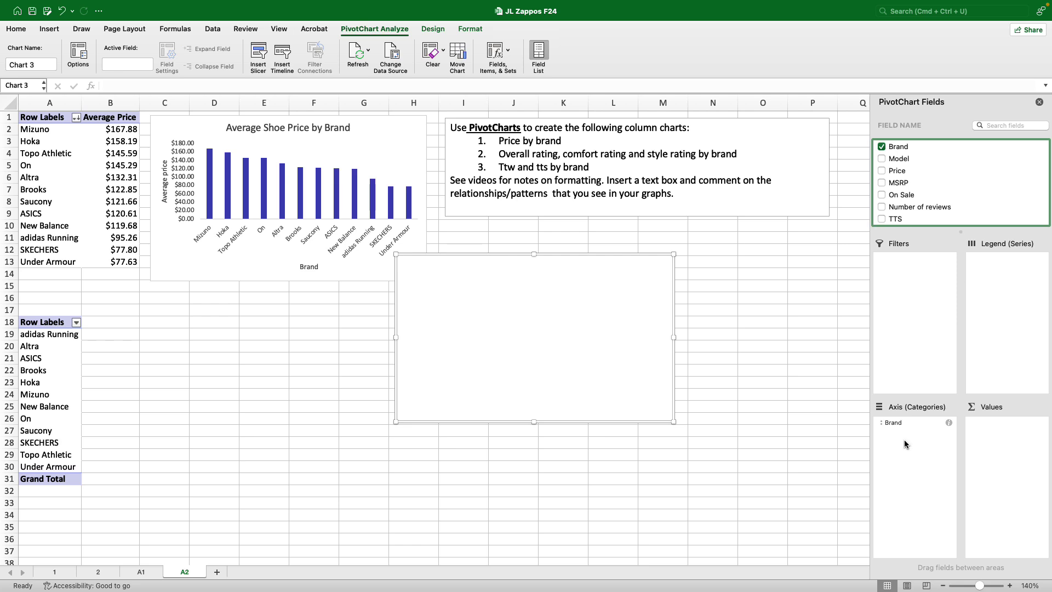
{"action": "scroll", "coordinate": [905, 191], "scroll_direction": "down", "scroll_amount": 3}
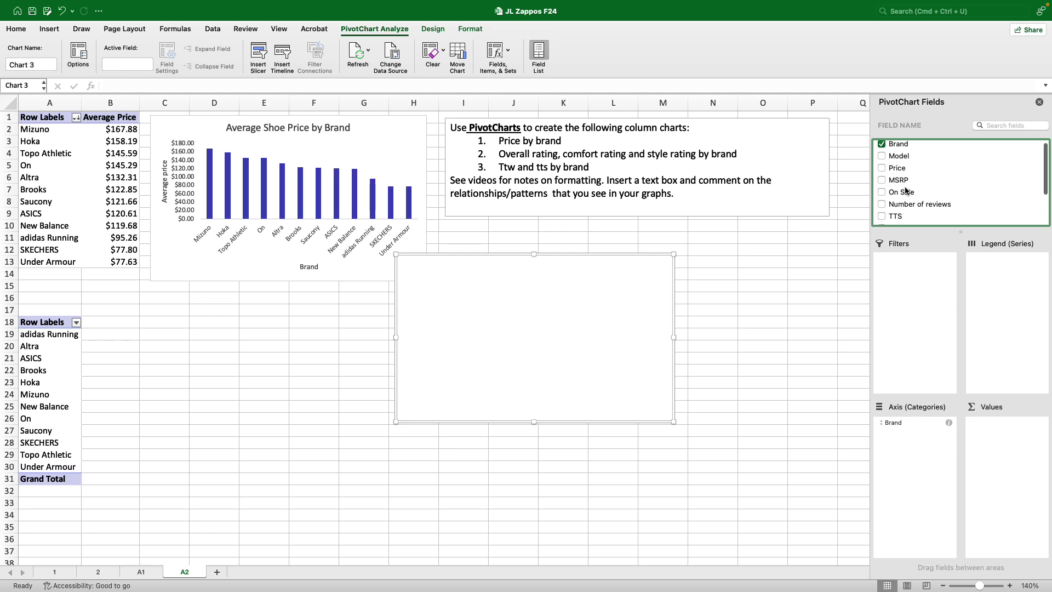
{"action": "left_click_drag", "start_coordinate": [900, 198], "coordinate": [1008, 431]}
{"action": "left_click_drag", "start_coordinate": [908, 209], "coordinate": [997, 448]}
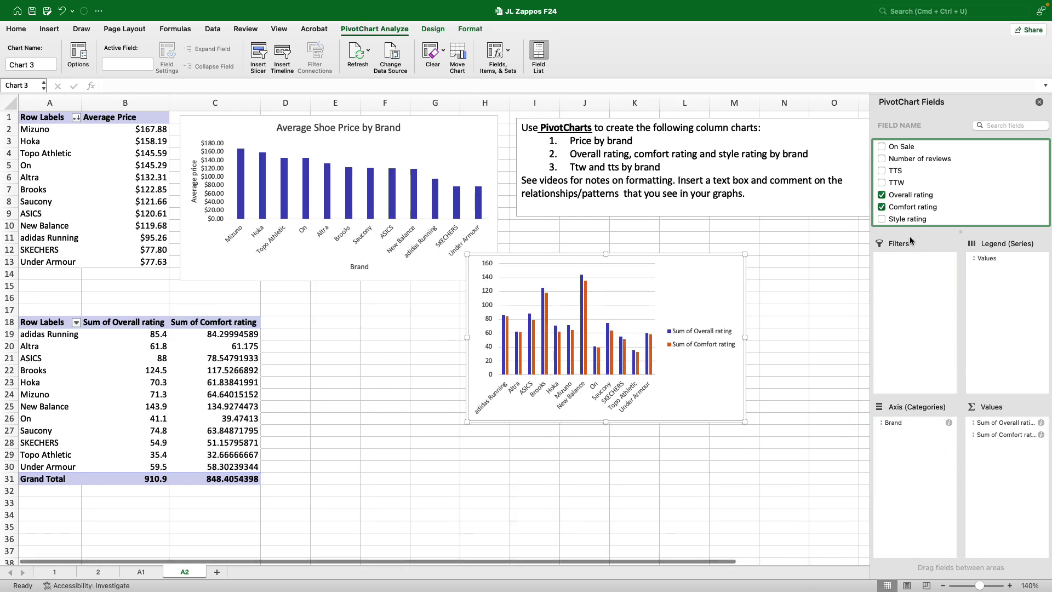
{"action": "left_click_drag", "start_coordinate": [903, 219], "coordinate": [1004, 459]}
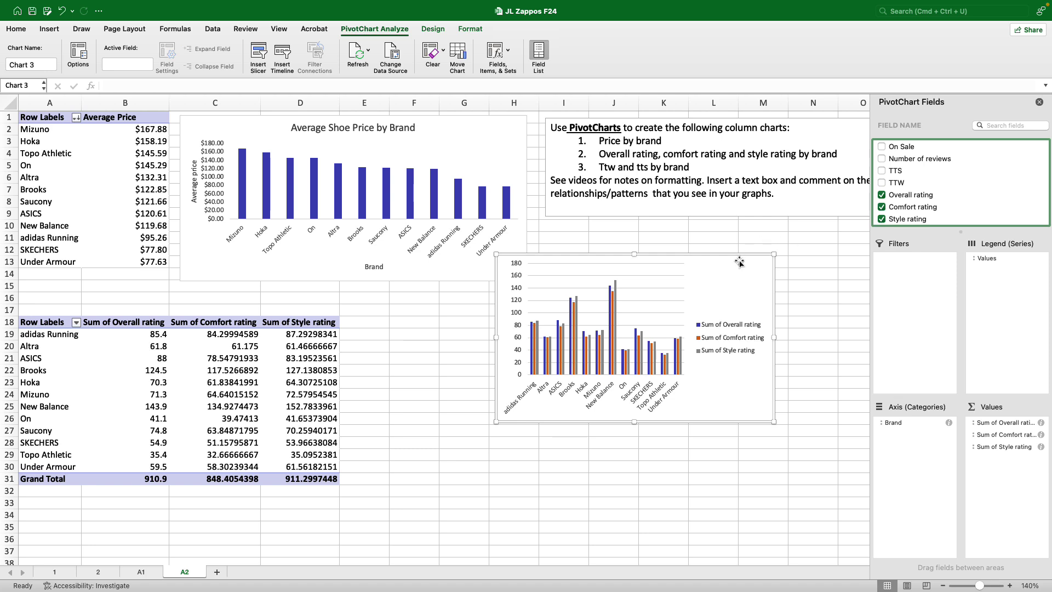
{"action": "left_click_drag", "start_coordinate": [735, 262], "coordinate": [615, 332]}
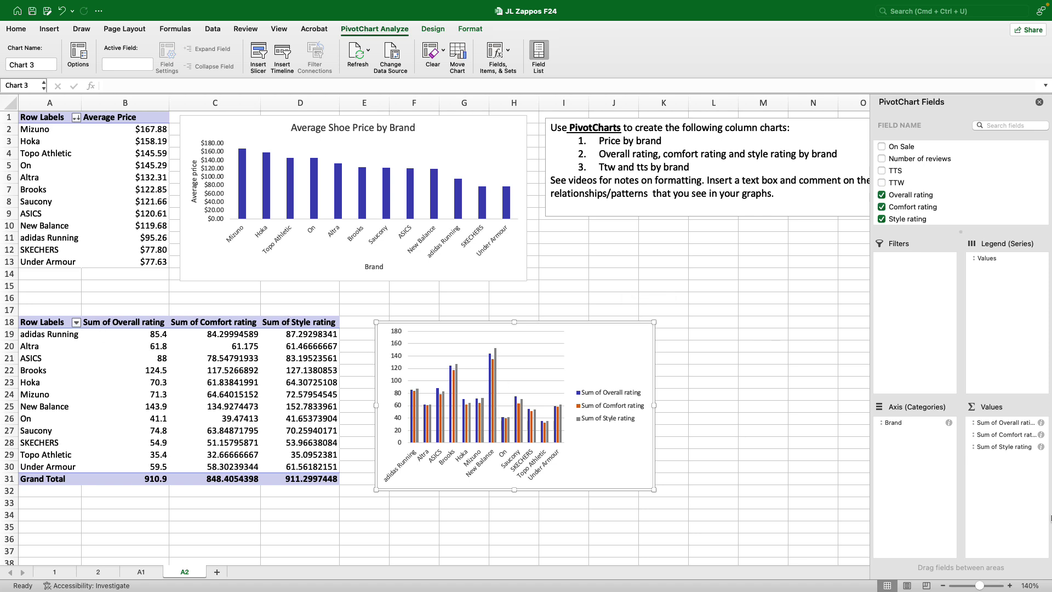
- Summarize the Overall rating, Comfort rating and Style rating values by Average
{"action": "left_click", "coordinate": [1040, 422]}
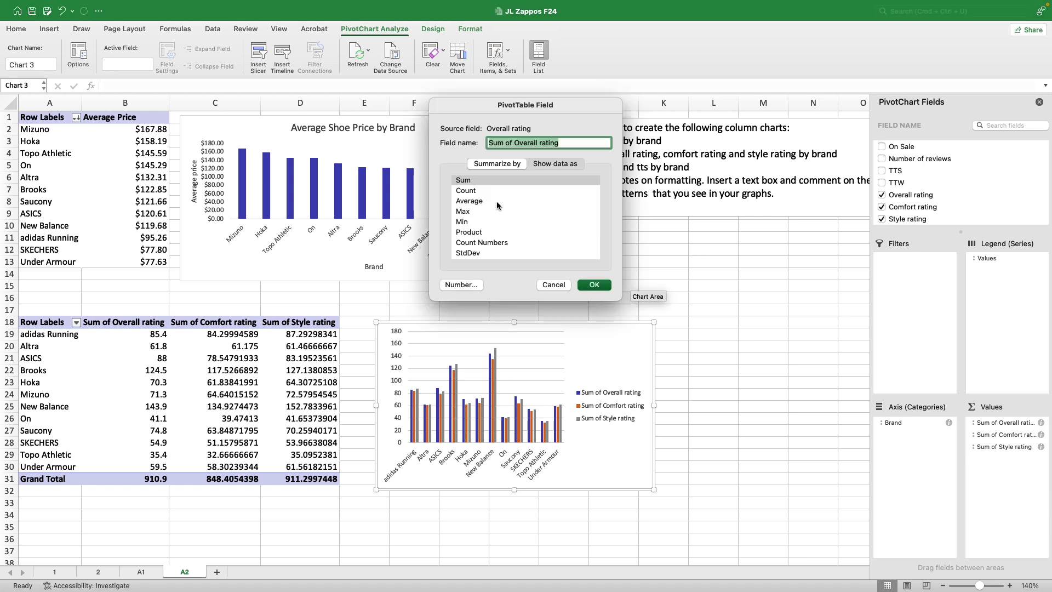
{"action": "left_click", "coordinate": [496, 202]}
{"action": "left_click", "coordinate": [584, 286]}
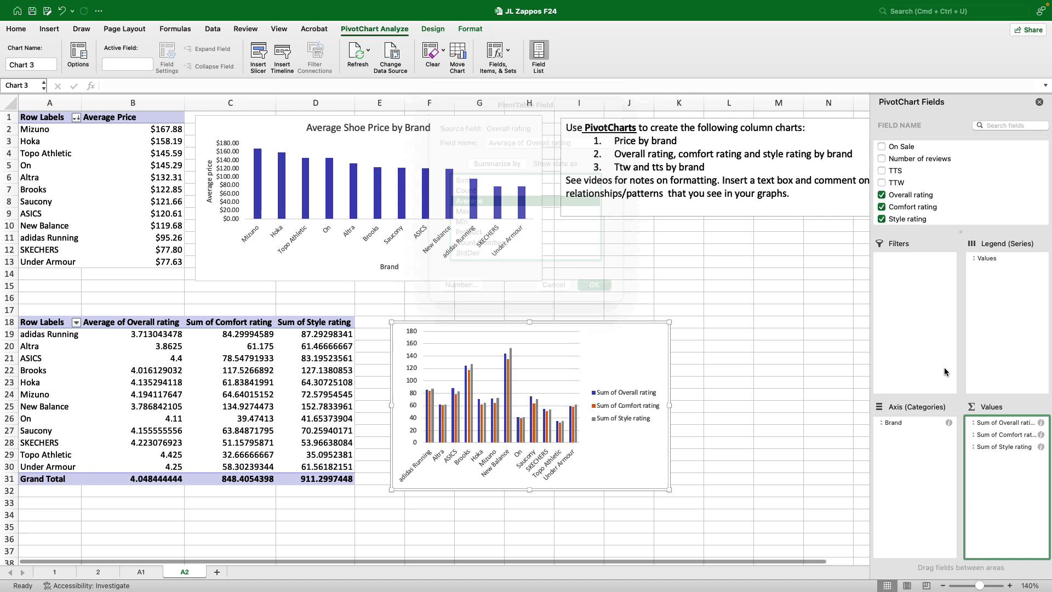
{"action": "left_click", "coordinate": [1041, 434]}
{"action": "left_click", "coordinate": [471, 201]}
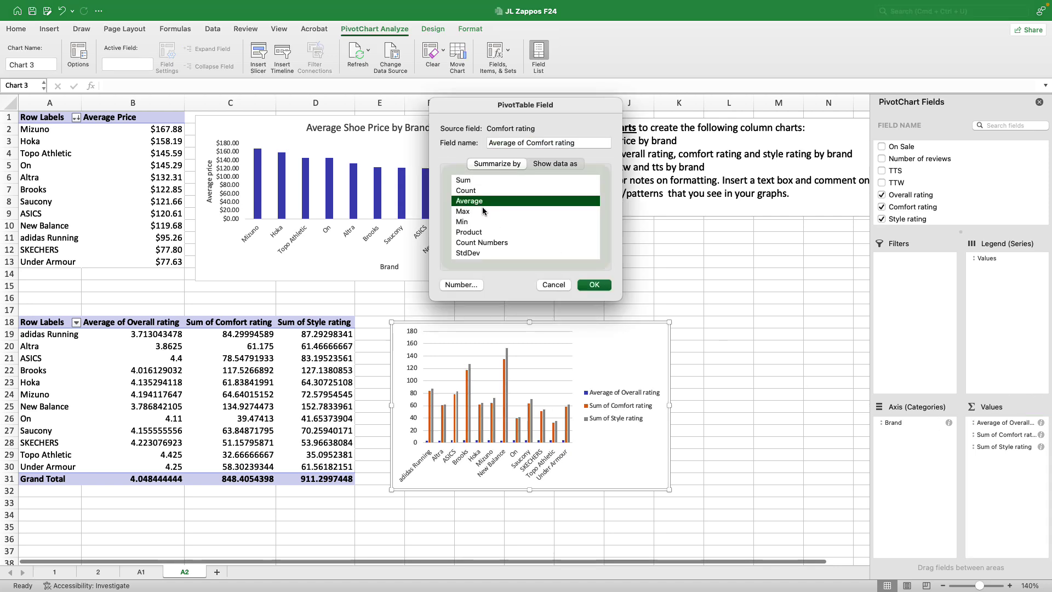
{"action": "left_click", "coordinate": [594, 285]}
{"action": "left_click", "coordinate": [1041, 446]}
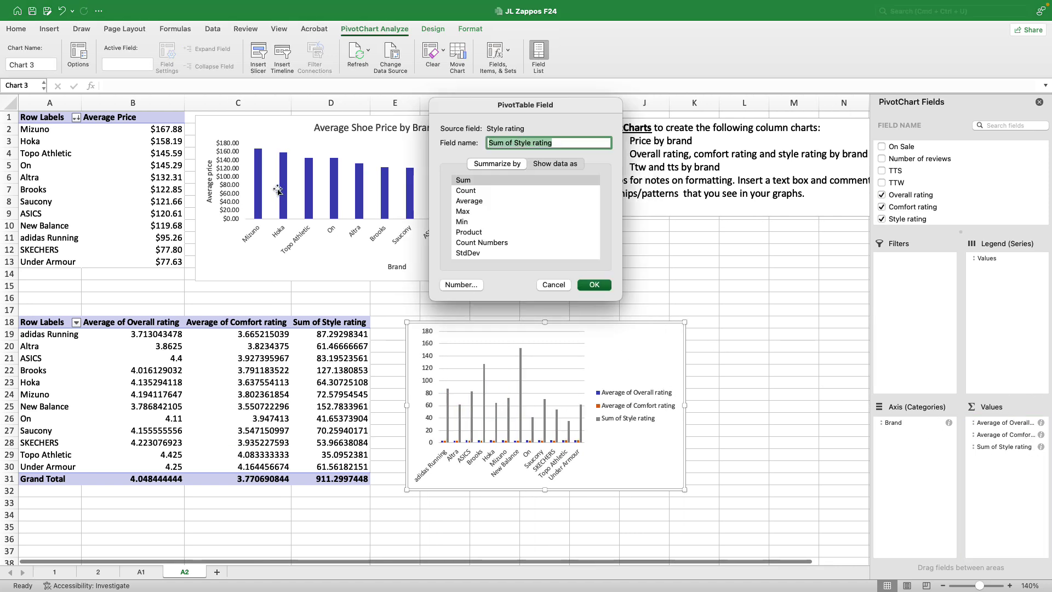
{"action": "left_click", "coordinate": [466, 201]}
{"action": "left_click", "coordinate": [584, 286]}
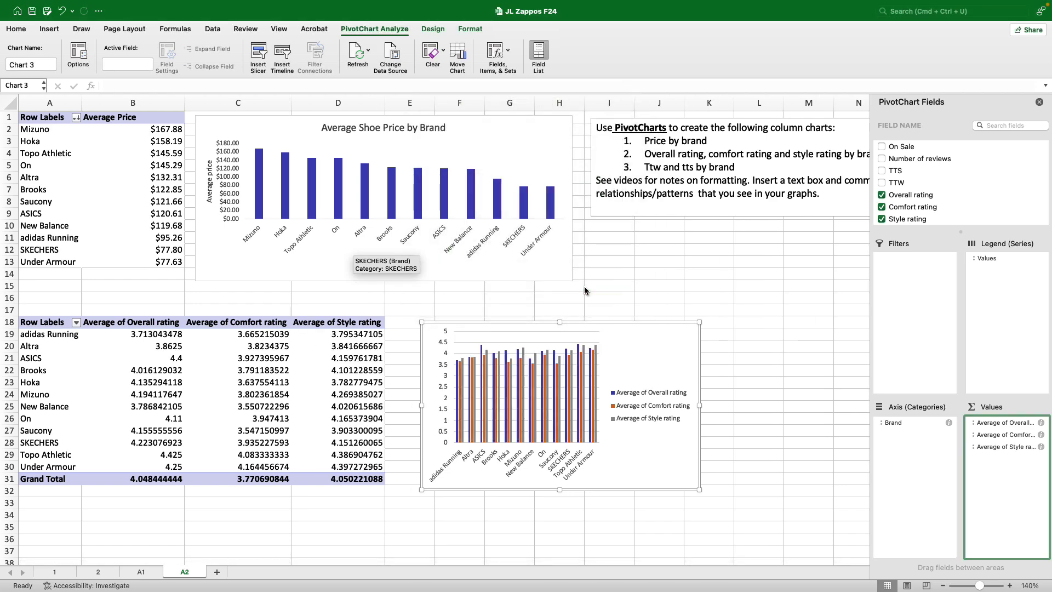
- Rename the rating PivotTable's value headers in B18:D18 to "Overall", "Comfort" and "Style"
{"action": "left_click", "coordinate": [166, 323]}
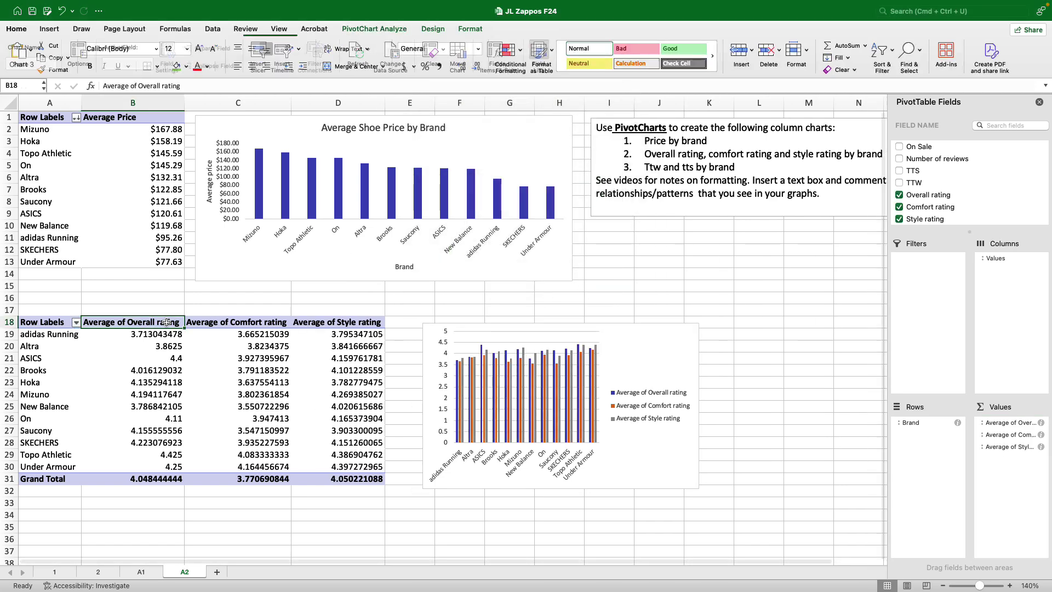
{"action": "type", "text": "Overal"}
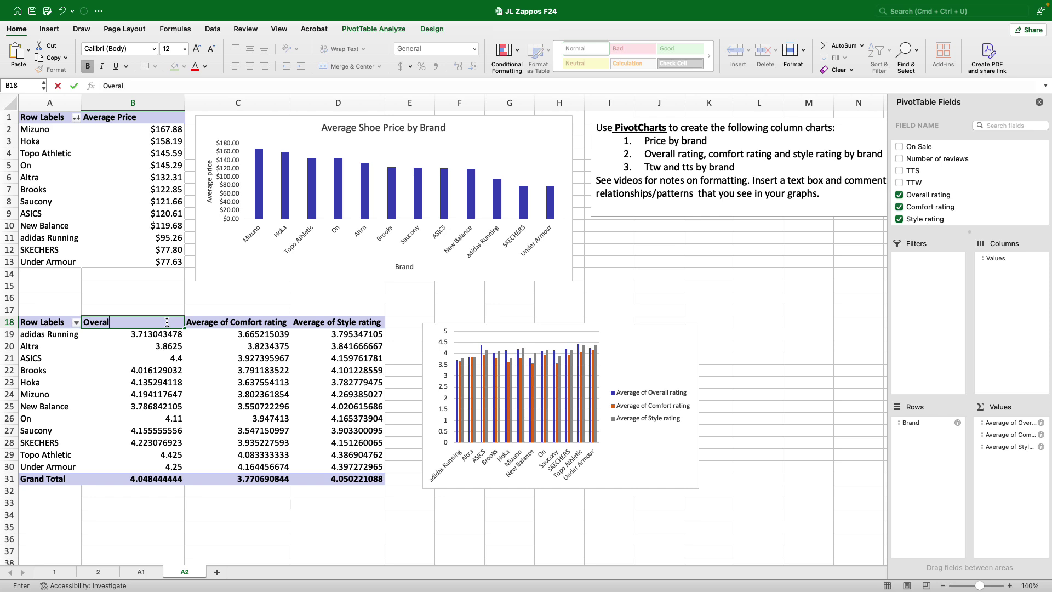
{"action": "type", "text": "l"}
{"action": "key", "text": "Tab"}
{"action": "type", "text": "Comfort"}
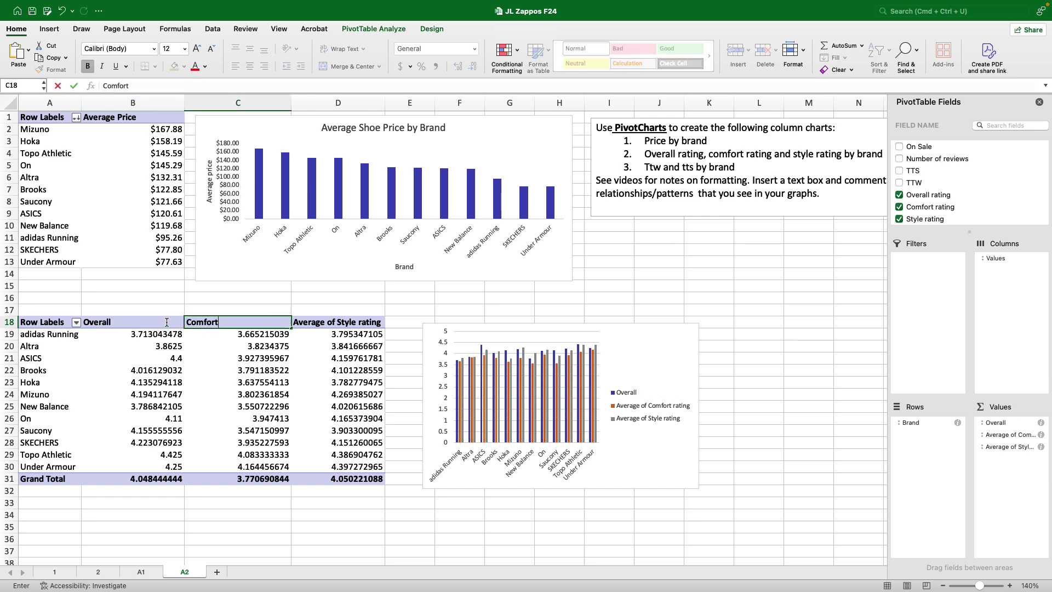
{"action": "key", "text": "Tab"}
{"action": "type", "text": "Style"}
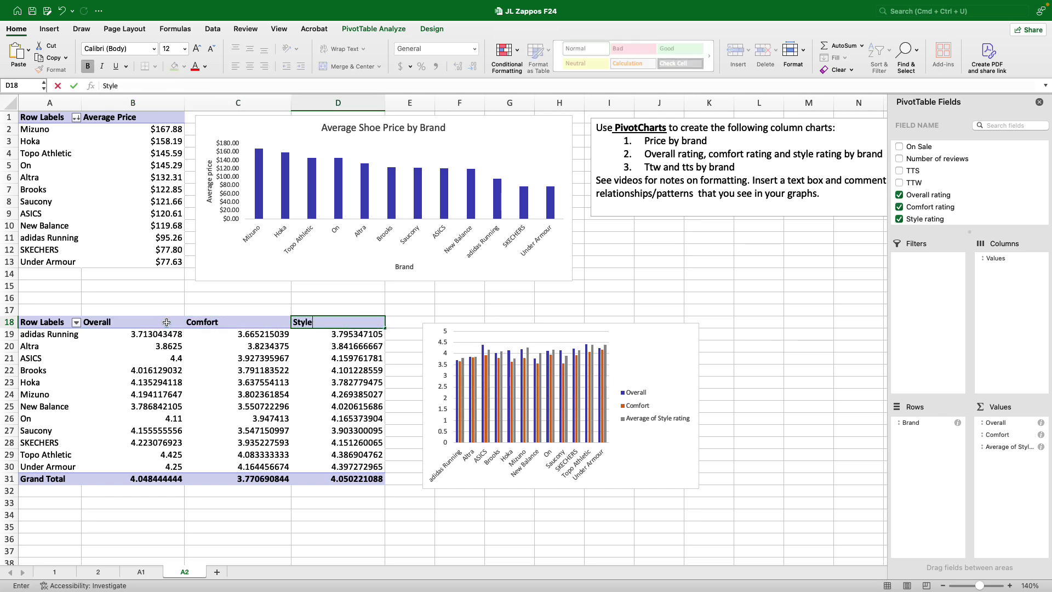
{"action": "left_click", "coordinate": [216, 513]}
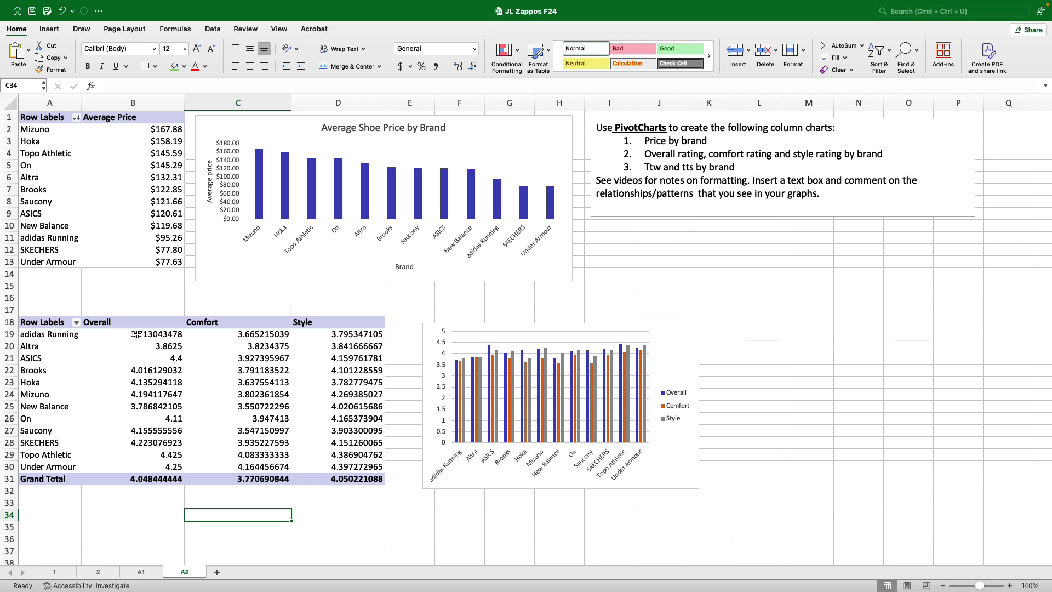
- Apply the Number format to the average ratings in B19:D30
{"action": "left_click_drag", "start_coordinate": [137, 334], "coordinate": [351, 465]}
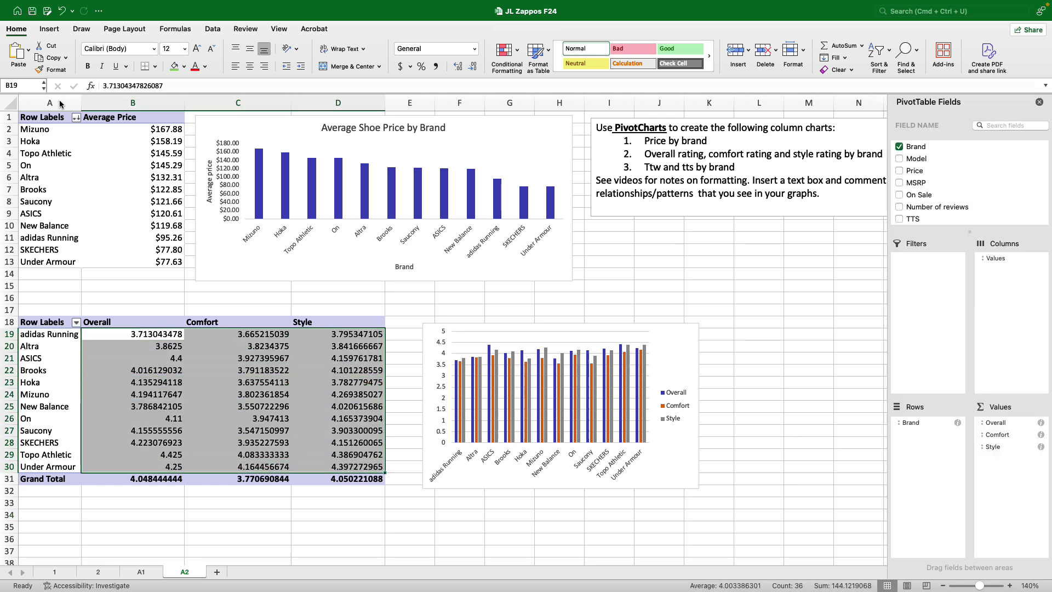
{"action": "left_click", "coordinate": [474, 49]}
{"action": "left_click", "coordinate": [453, 88]}
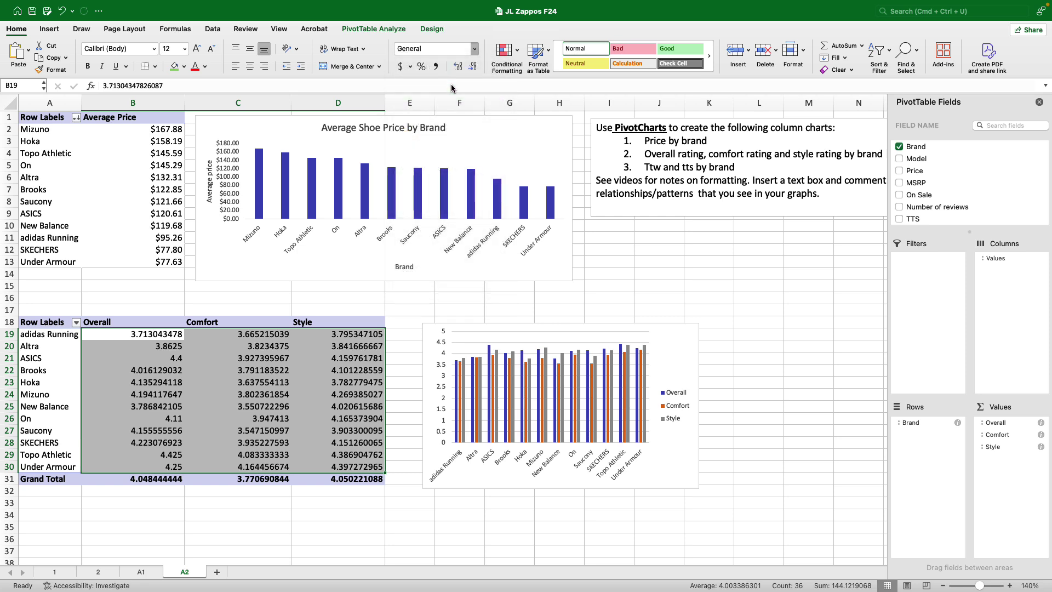
{"action": "left_click", "coordinate": [191, 421]}
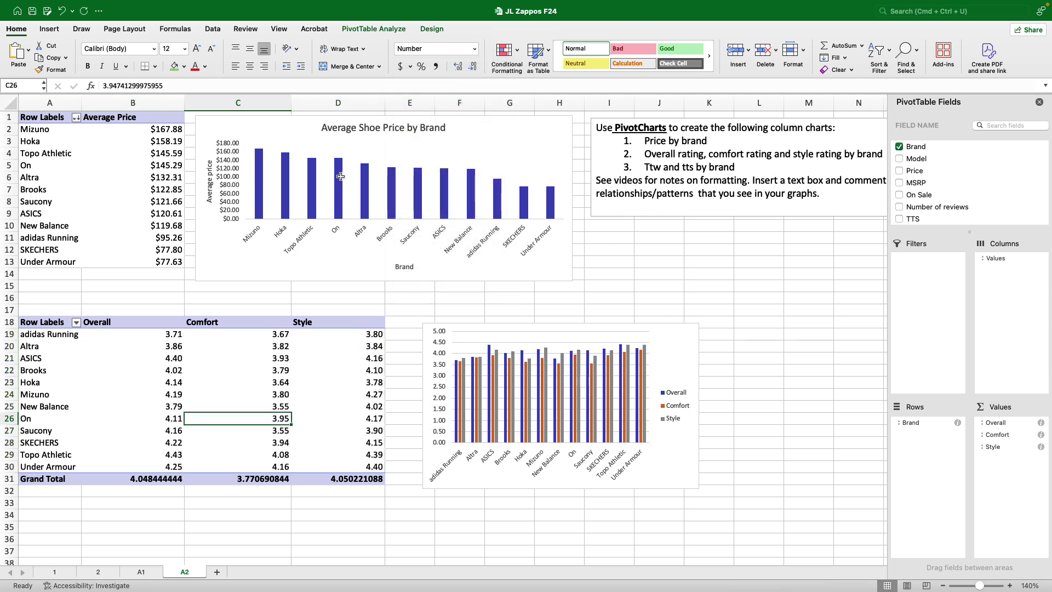
- Turn off the rating PivotTable's grand totals and autofit column B so the average prices fit
{"action": "left_click", "coordinate": [424, 30]}
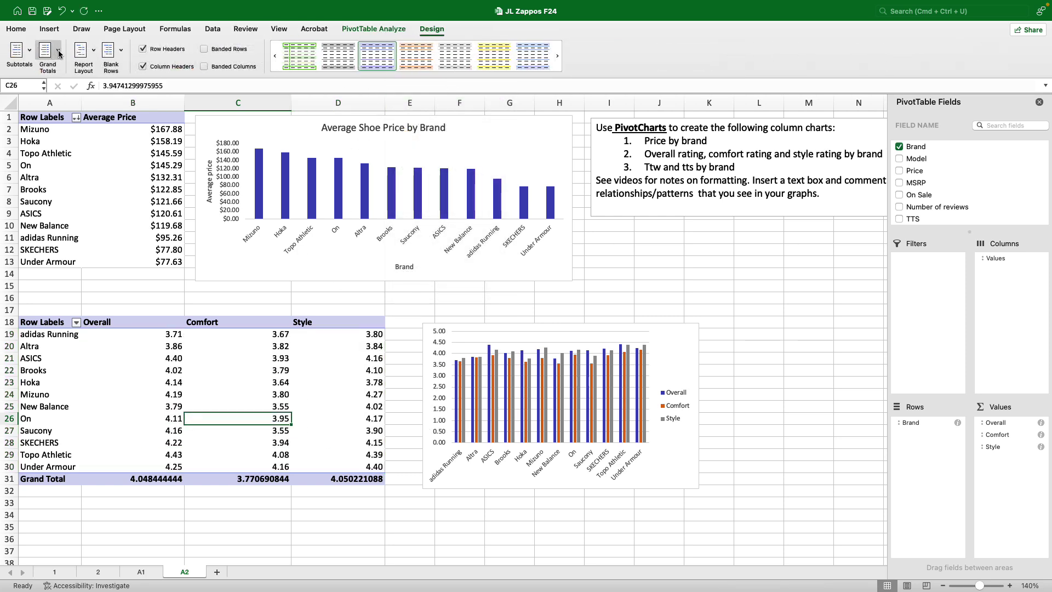
{"action": "left_click", "coordinate": [58, 52]}
{"action": "left_click", "coordinate": [67, 72]}
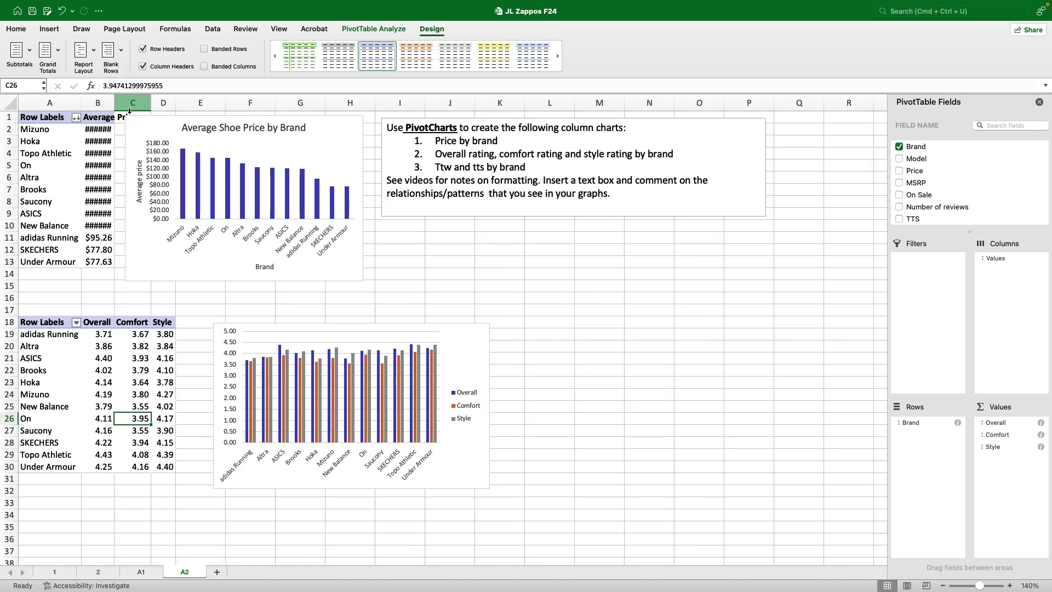
{"action": "double_click", "coordinate": [115, 103]}
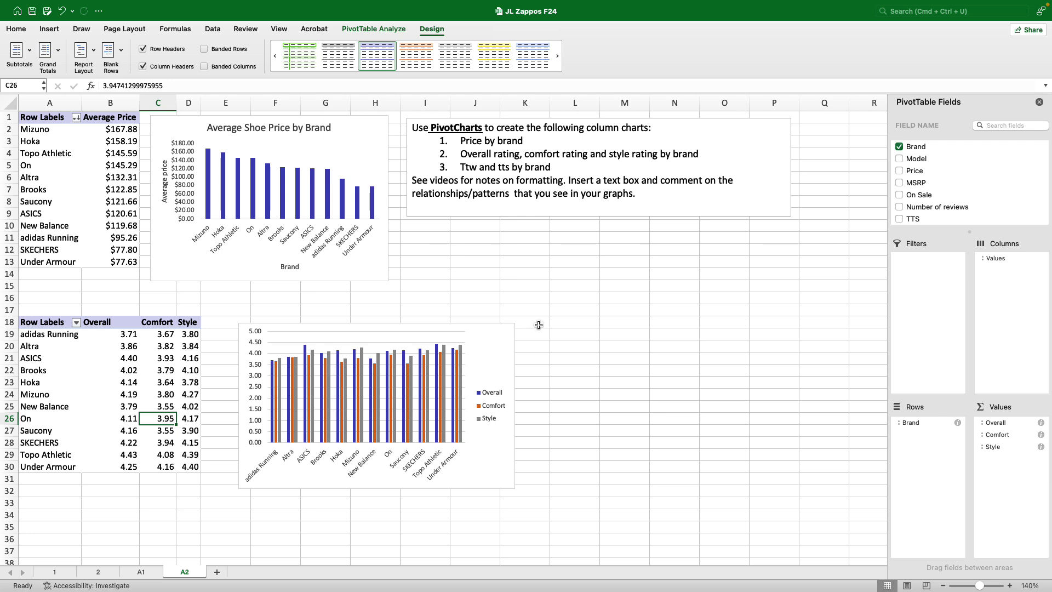
- Add a title above the rating PivotChart reading "Average Rating by Brand"
{"action": "left_click", "coordinate": [443, 334]}
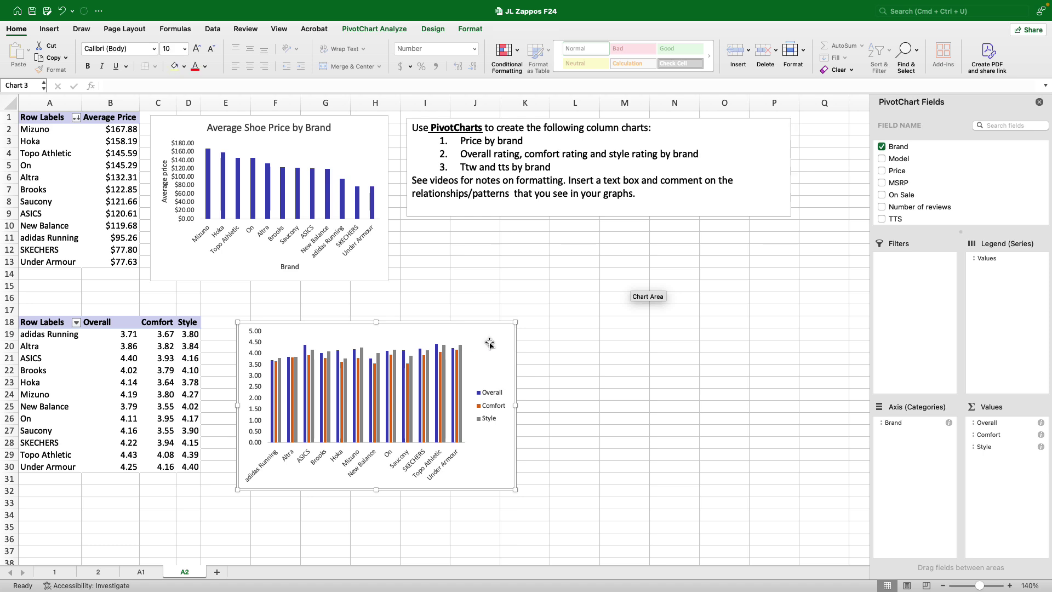
{"action": "left_click", "coordinate": [434, 30]}
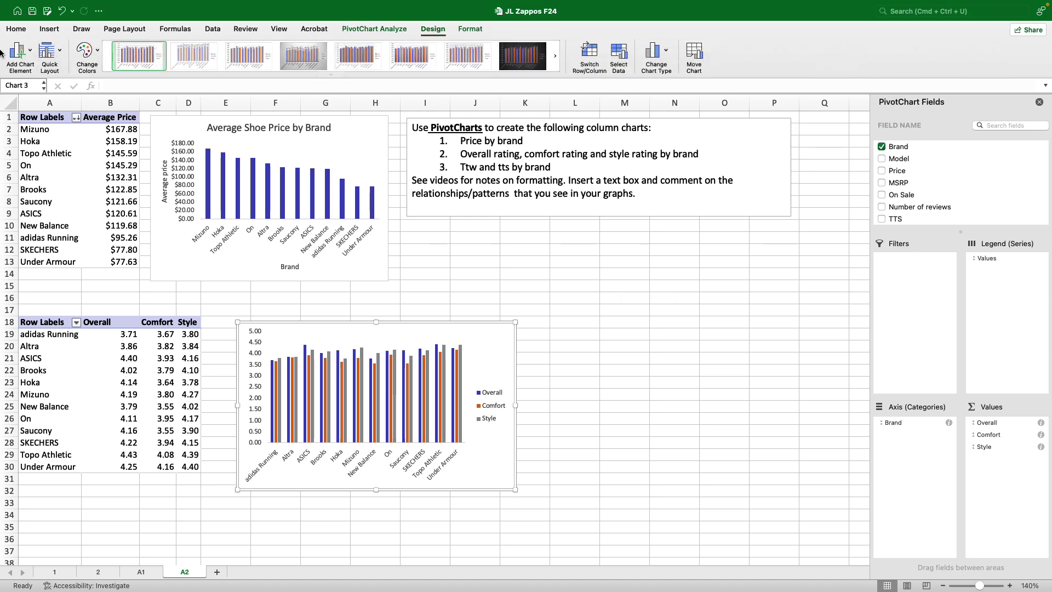
{"action": "left_click", "coordinate": [22, 51]}
{"action": "mouse_move", "coordinate": [41, 68]}
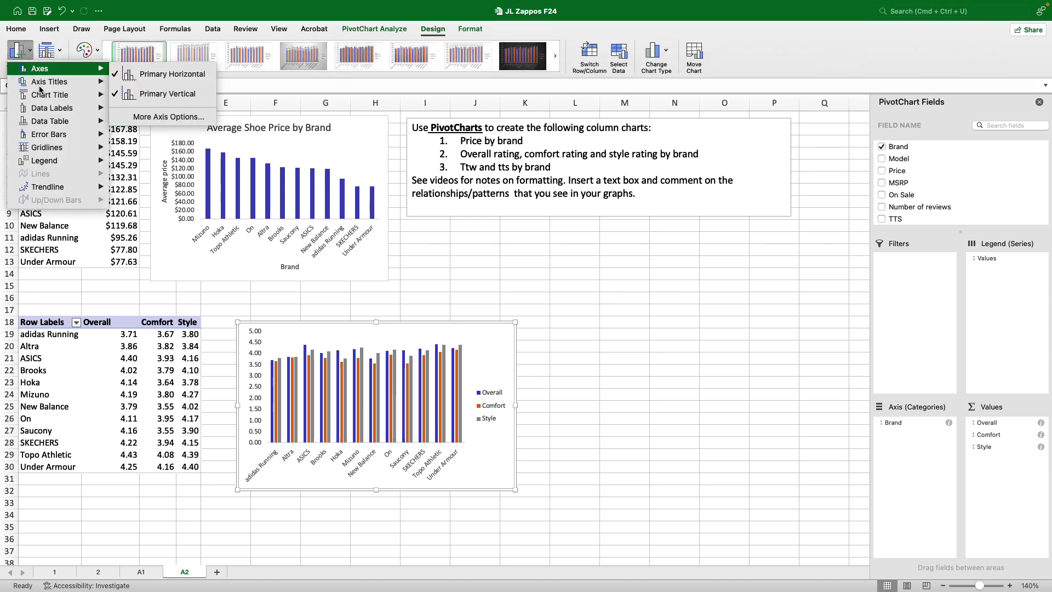
{"action": "mouse_move", "coordinate": [49, 96]}
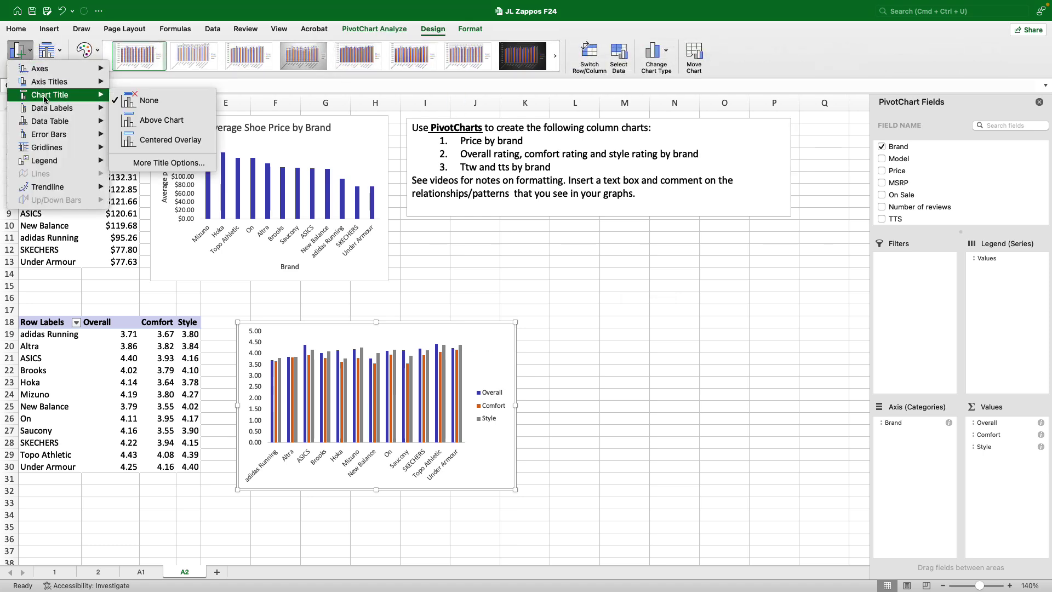
{"action": "left_click", "coordinate": [147, 120]}
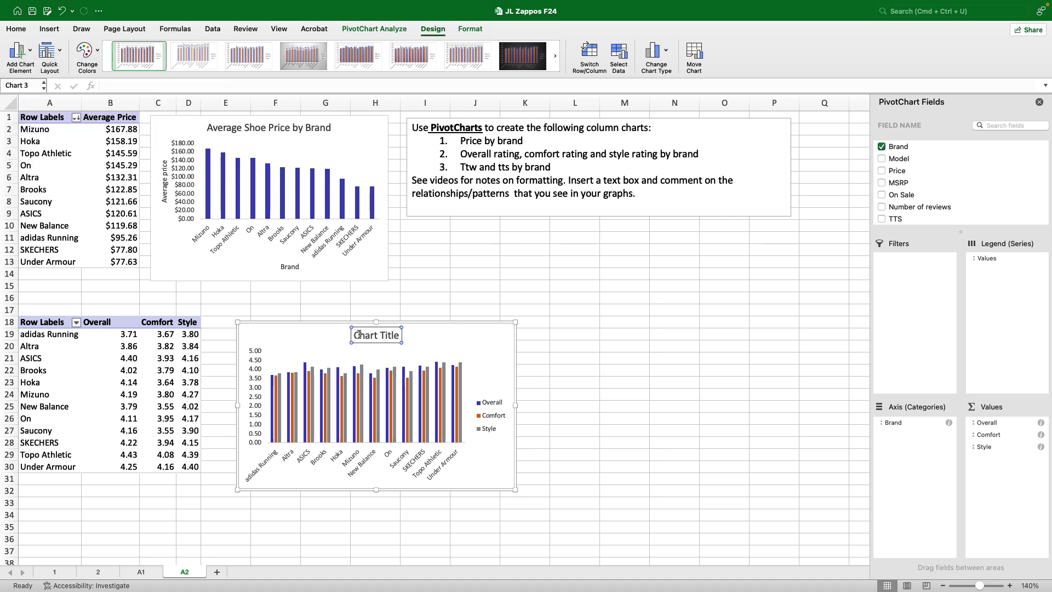
{"action": "left_click_drag", "start_coordinate": [355, 335], "coordinate": [392, 335]}
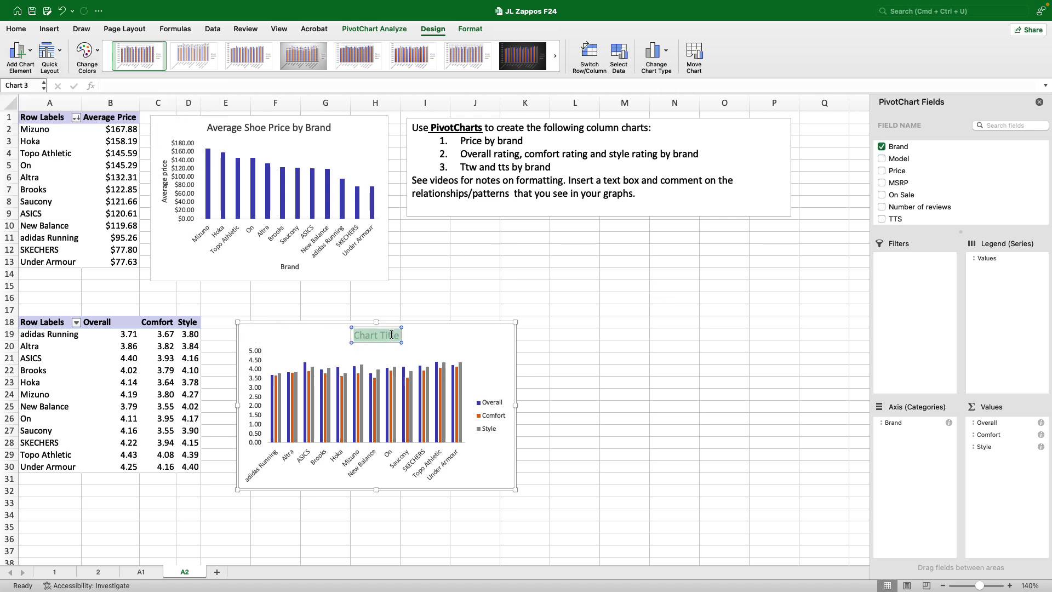
{"action": "type", "text": "Aver"}
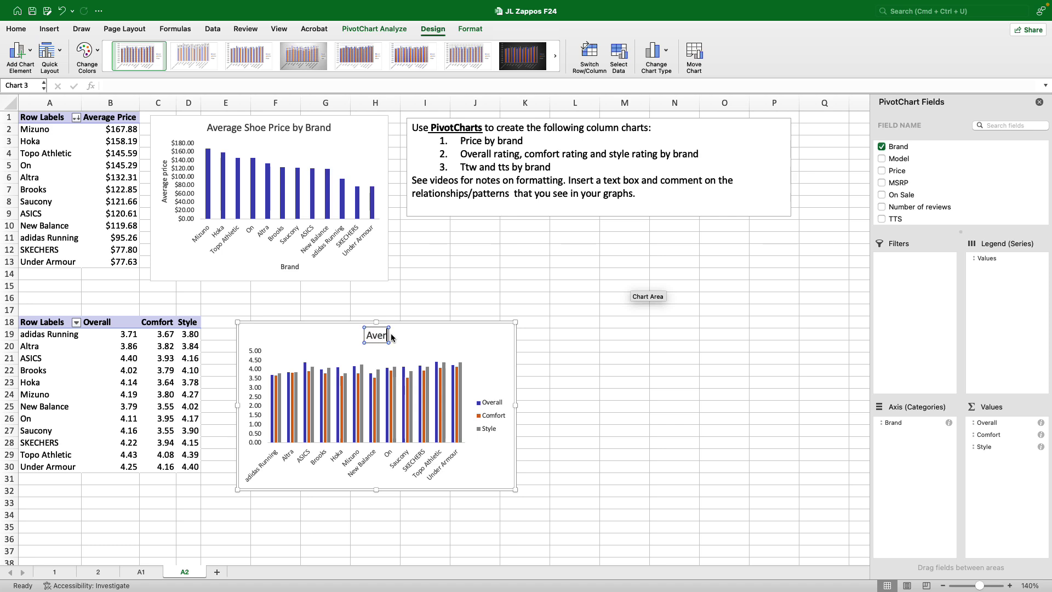
{"action": "type", "text": "age Ra"}
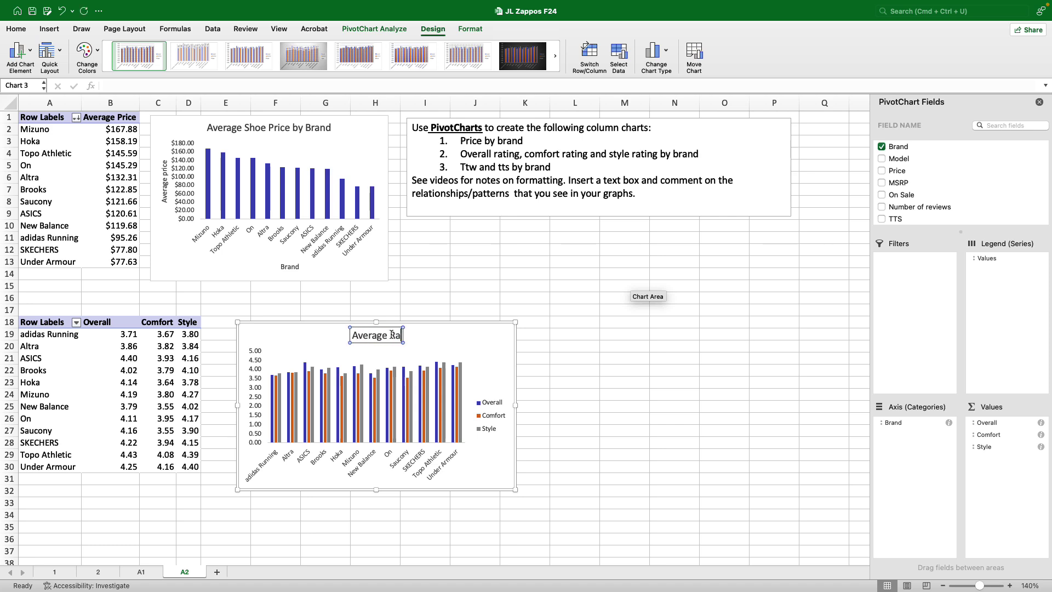
{"action": "type", "text": "ting by Brand"}
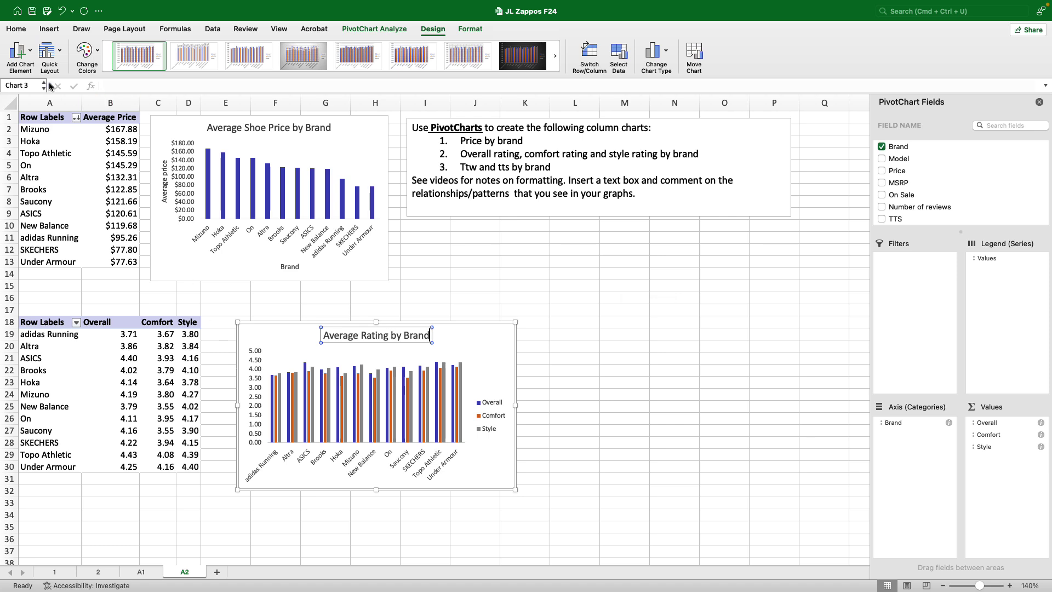
- Add horizontal and vertical axis titles to the rating chart and label the vertical one "Average star rating"
{"action": "left_click", "coordinate": [30, 52]}
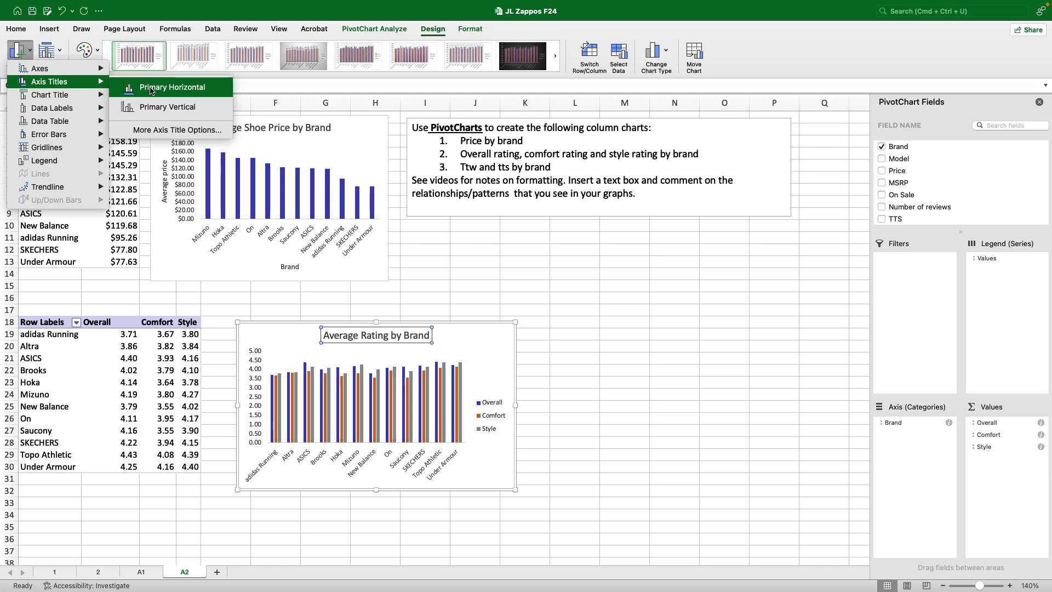
{"action": "key", "text": "Escape"}
{"action": "left_click", "coordinate": [19, 52]}
{"action": "mouse_move", "coordinate": [50, 81]}
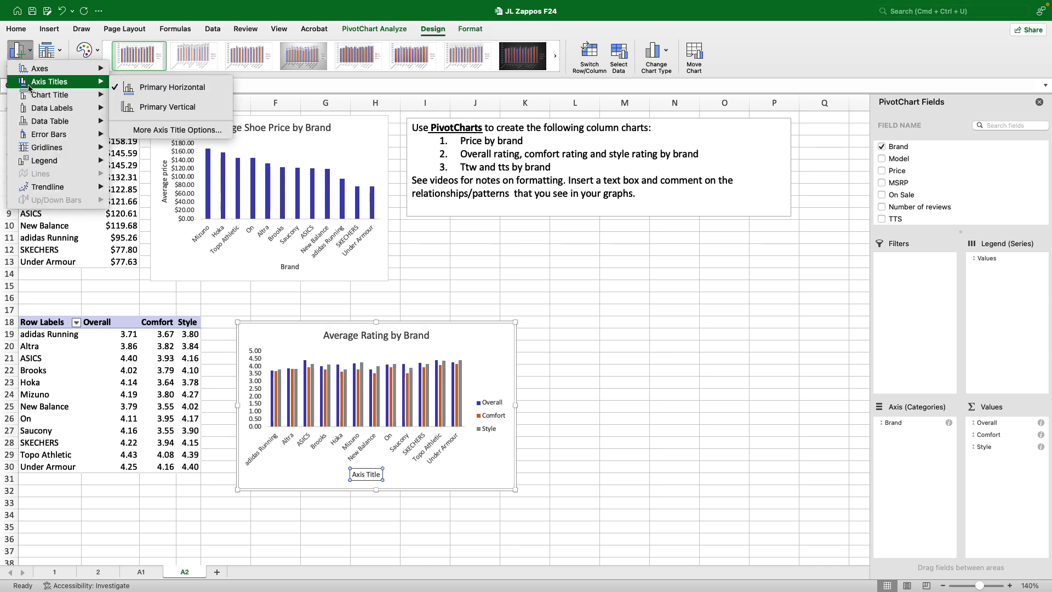
{"action": "left_click", "coordinate": [196, 108]}
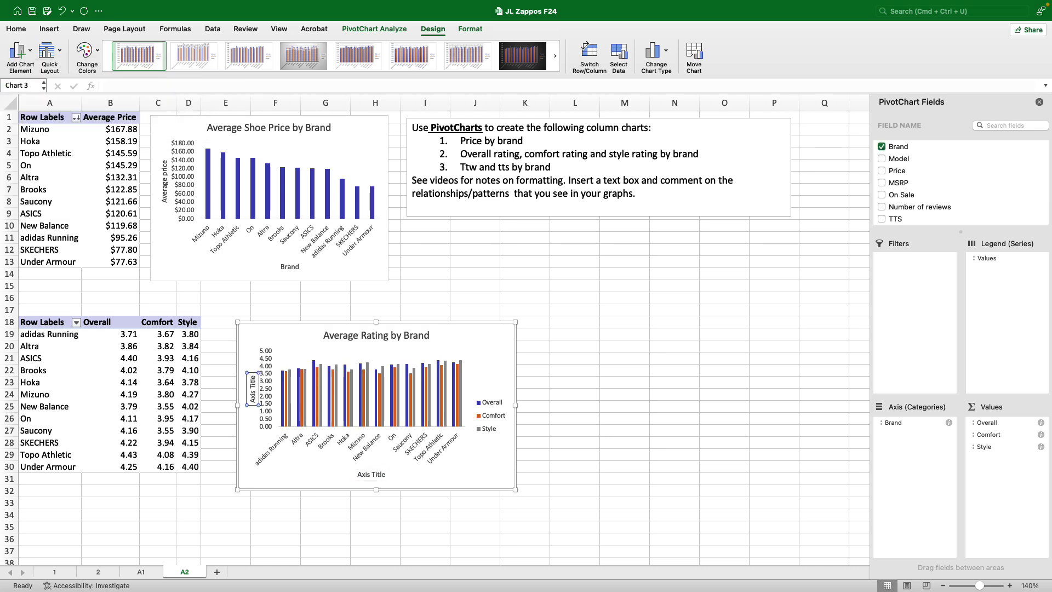
{"action": "triple_click", "coordinate": [252, 386]}
{"action": "type", "text": "Average st"}
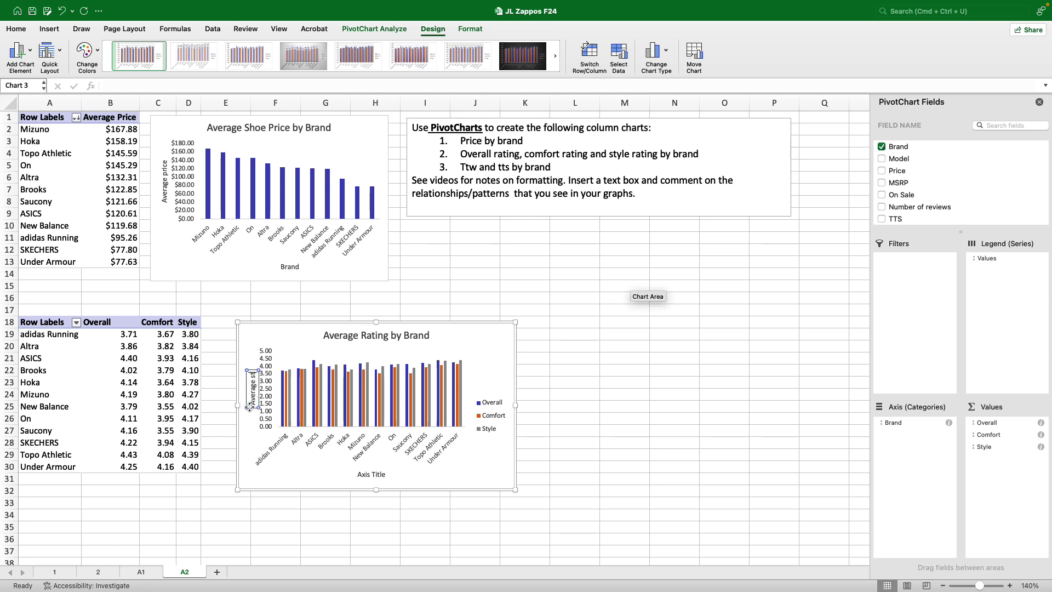
{"action": "type", "text": "ar rating"}
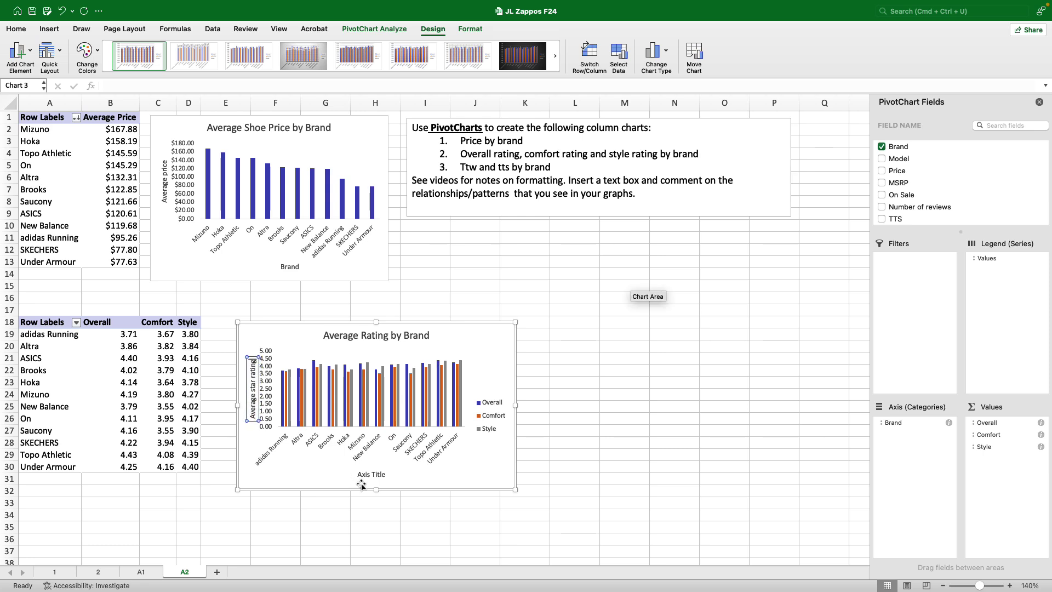
- Change the rating chart's horizontal axis title to "Brand"
{"action": "left_click", "coordinate": [379, 474]}
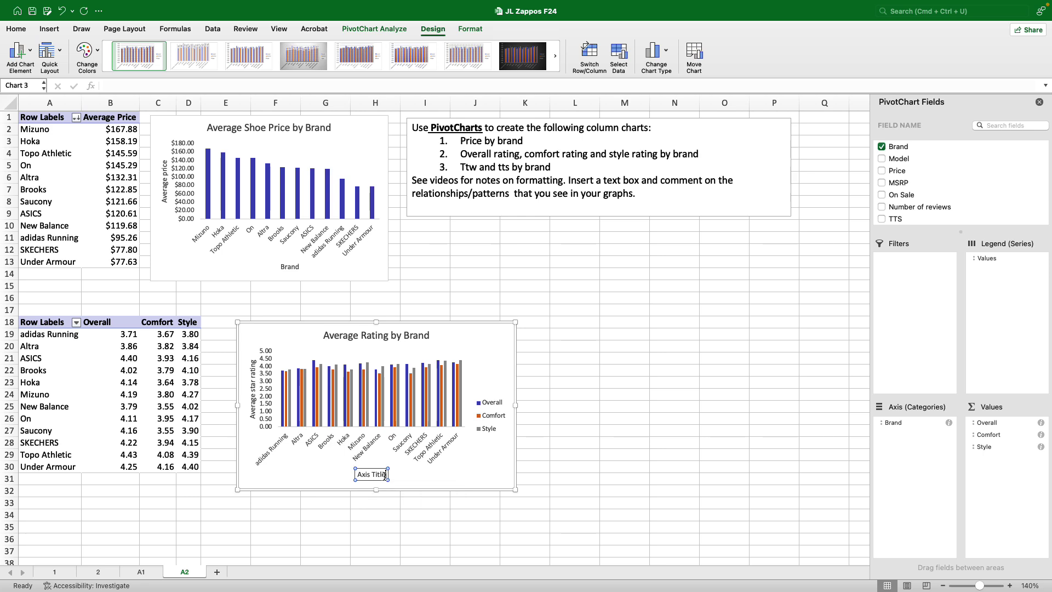
{"action": "triple_click", "coordinate": [382, 475]}
{"action": "type", "text": "Brnad"}
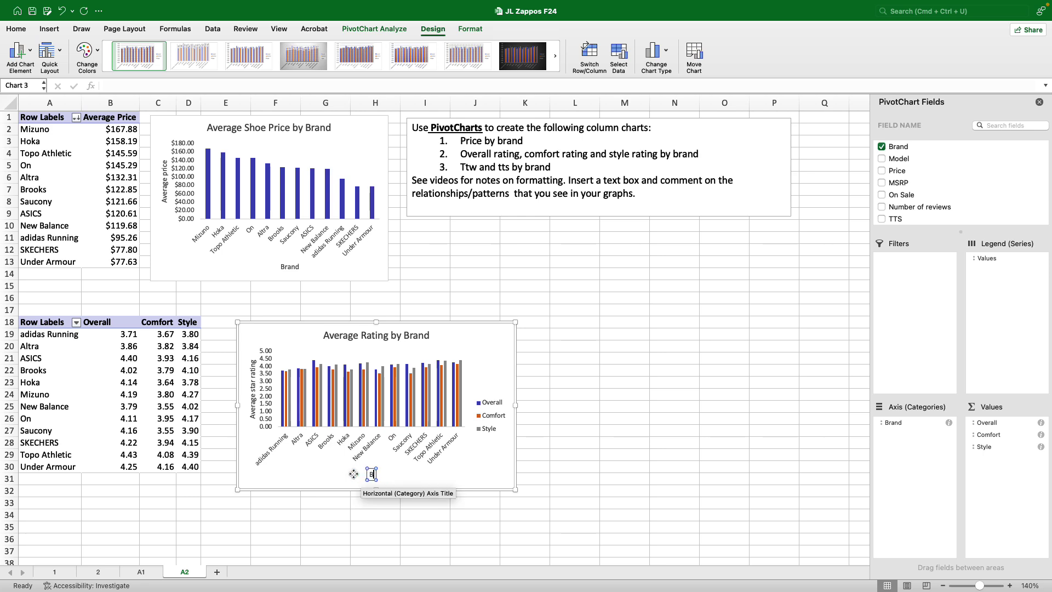
{"action": "key", "text": "BackSpace"}
{"action": "key", "text": "BackSpace"}
{"action": "key", "text": "BackSpace"}
{"action": "type", "text": "and"}
{"action": "left_click", "coordinate": [639, 297]}
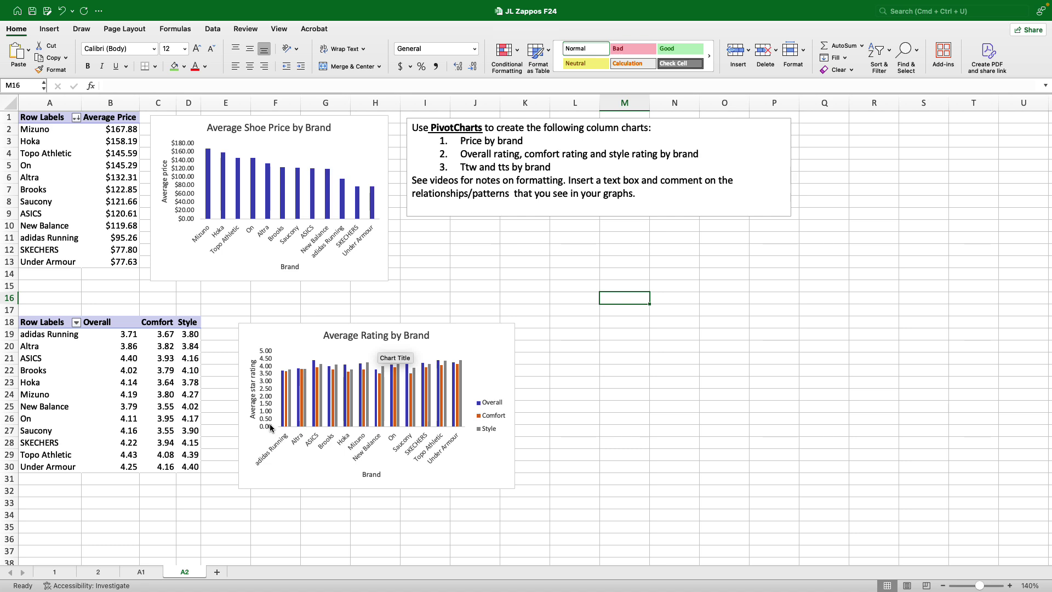
- Widen the rating chart by nearly two columns and sort its brands by Overall in descending order
{"action": "left_click", "coordinate": [480, 368]}
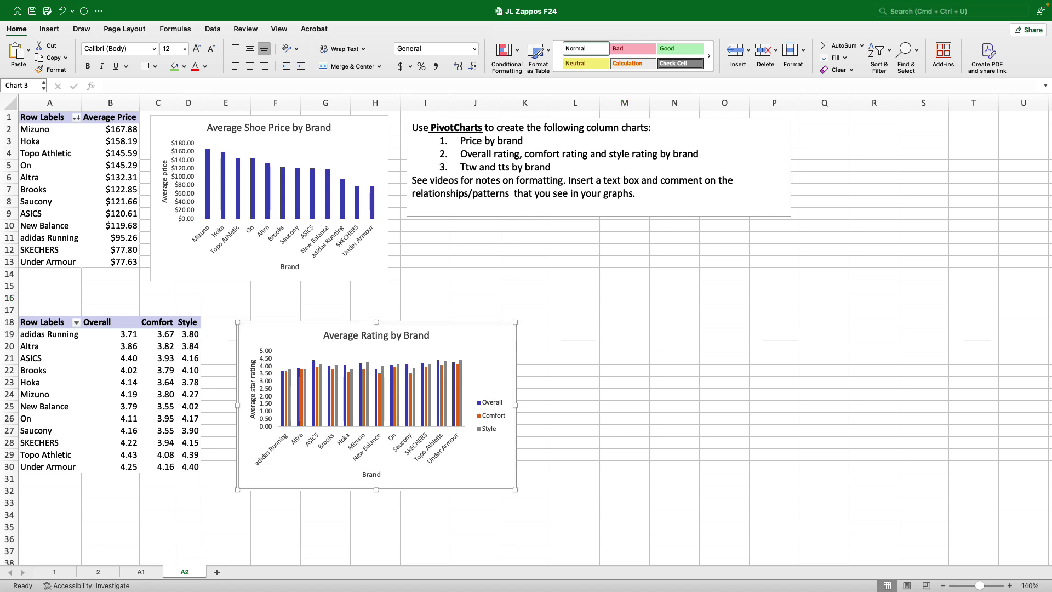
{"action": "left_click_drag", "start_coordinate": [517, 405], "coordinate": [605, 404]}
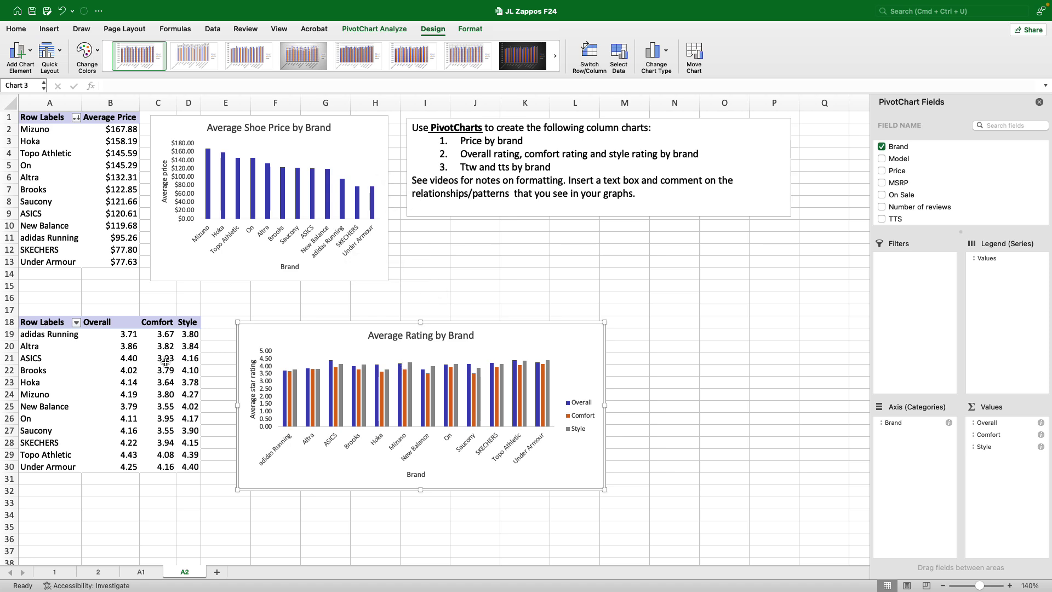
{"action": "left_click", "coordinate": [76, 323]}
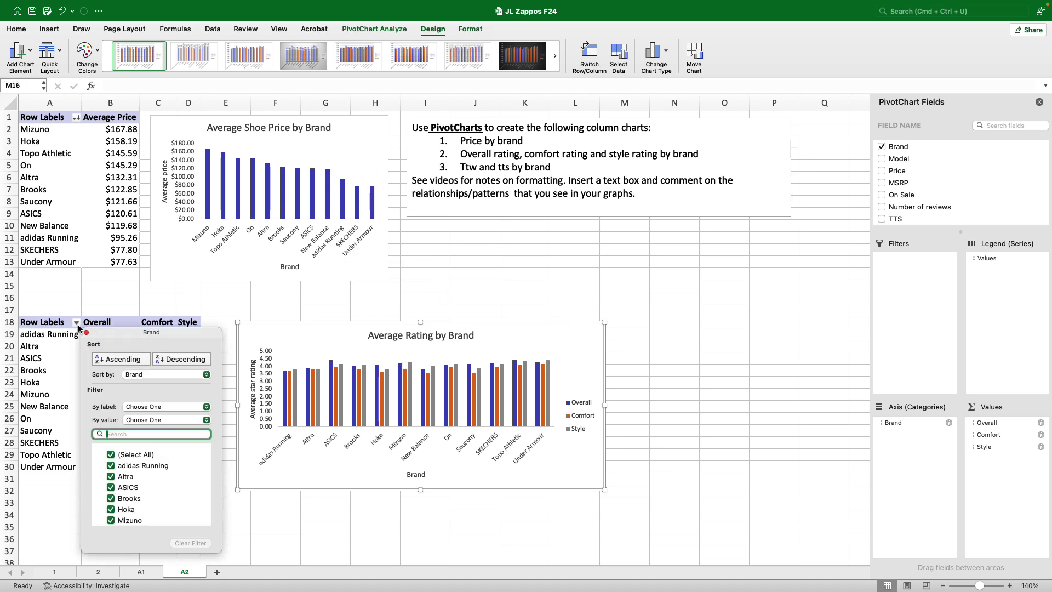
{"action": "left_click", "coordinate": [138, 376]}
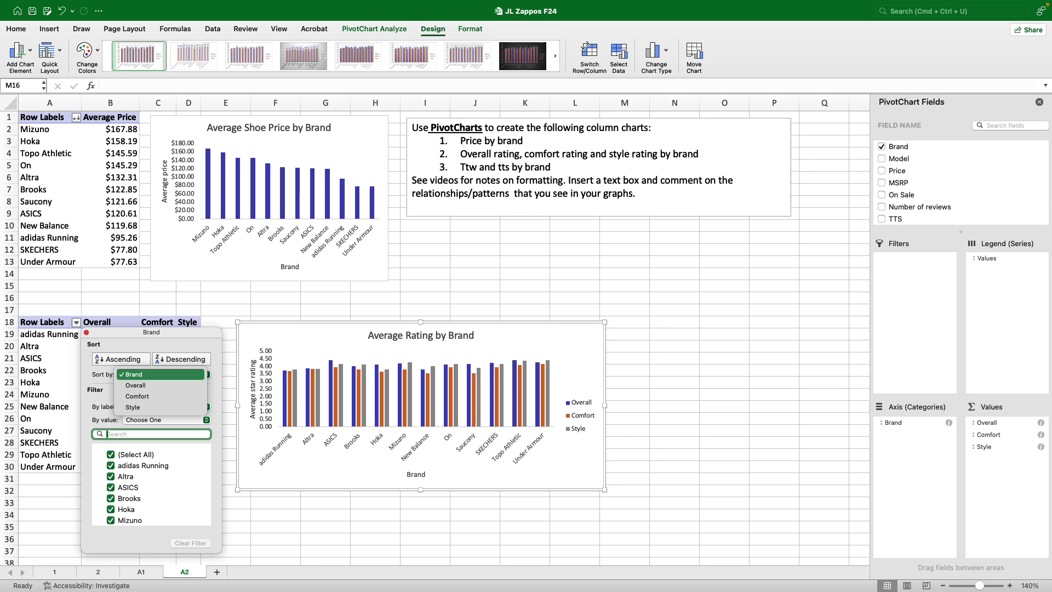
{"action": "left_click", "coordinate": [140, 388]}
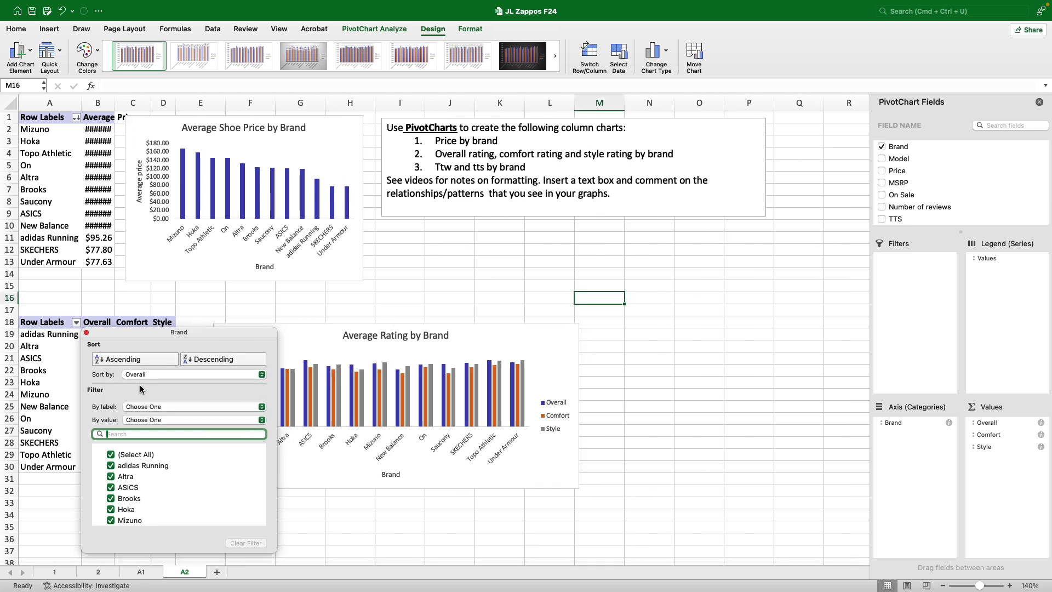
{"action": "left_click", "coordinate": [209, 361]}
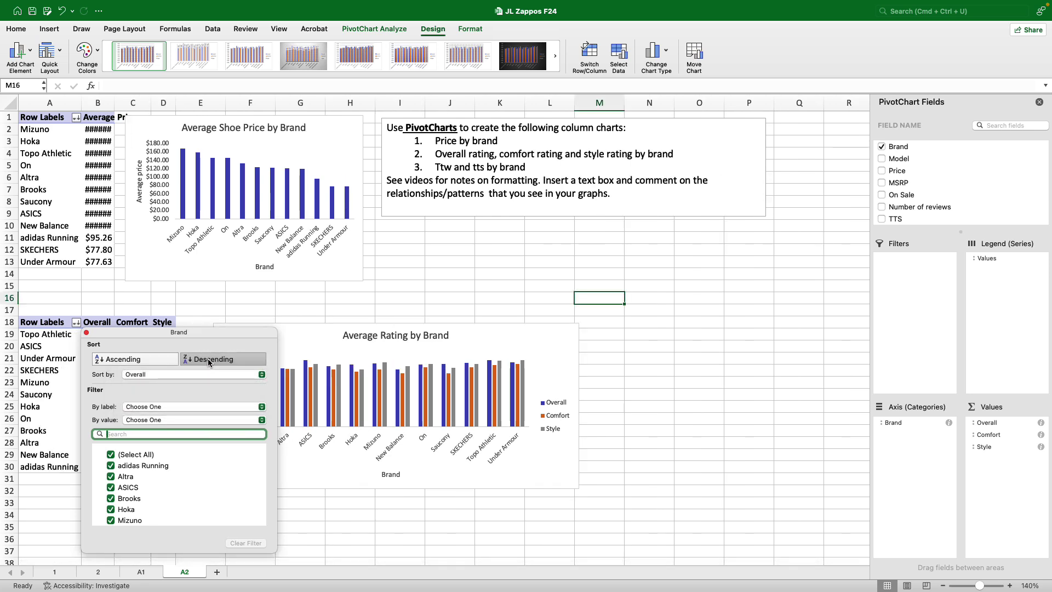
{"action": "left_click", "coordinate": [86, 333]}
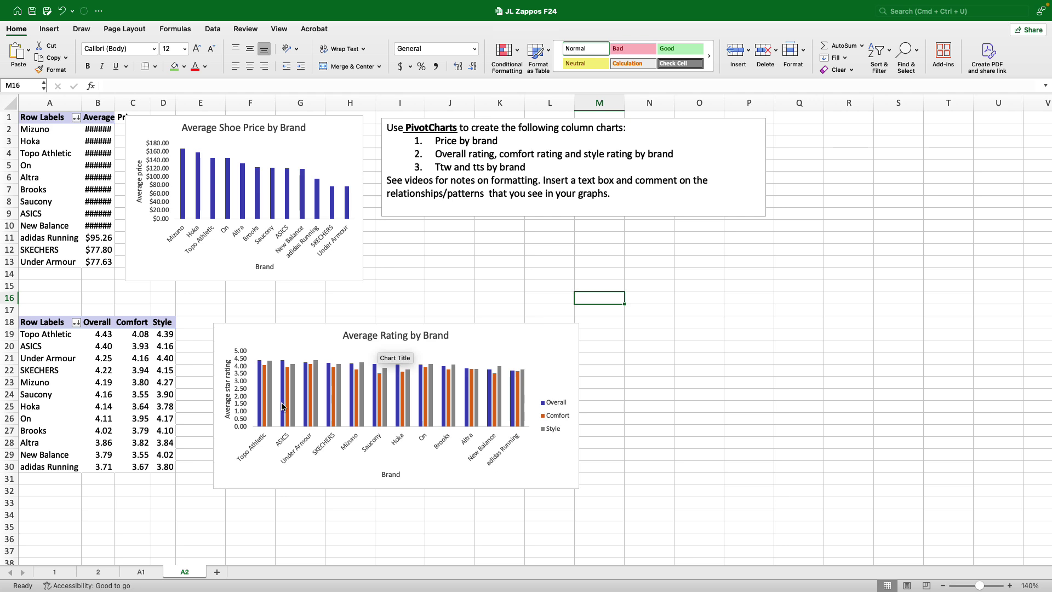
- Move the rating chart up against its PivotTable and make it taller, spanning about rows 15 to 31
{"action": "mouse_move", "coordinate": [282, 407]}
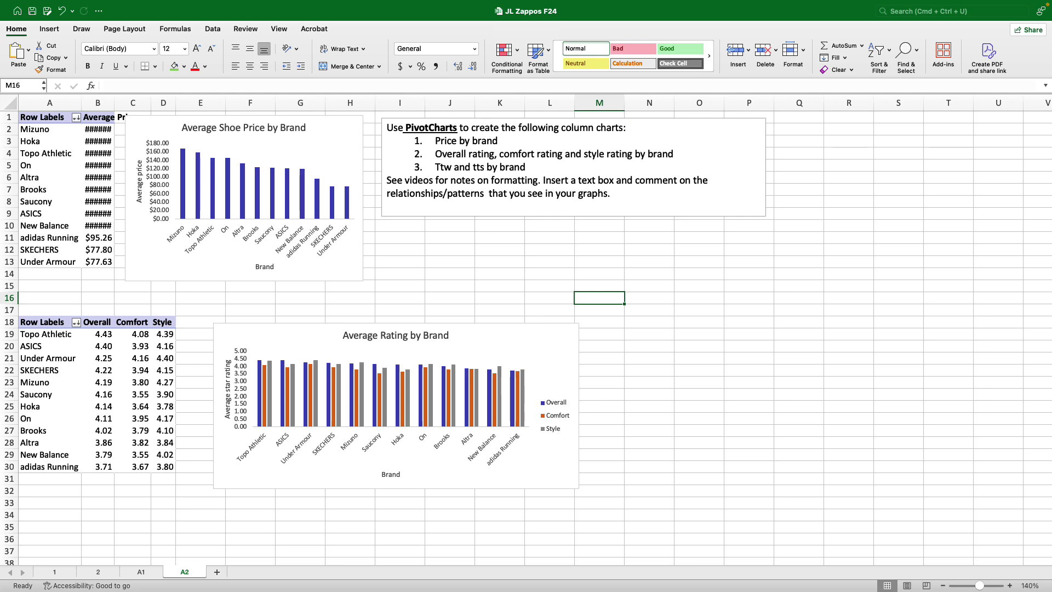
{"action": "left_click_drag", "start_coordinate": [241, 336], "coordinate": [212, 312]}
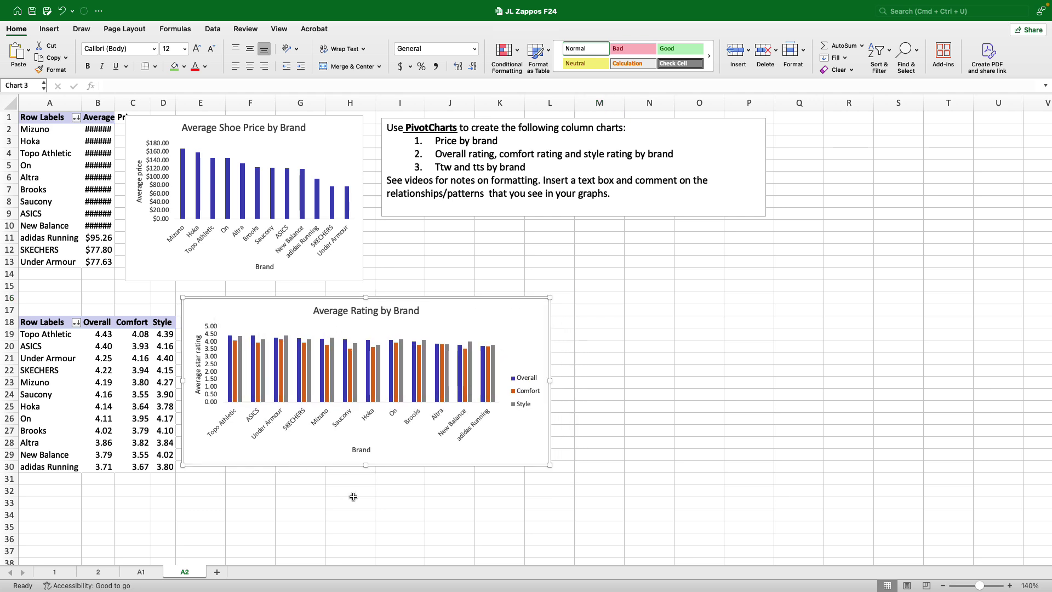
{"action": "left_click_drag", "start_coordinate": [366, 465], "coordinate": [368, 481]}
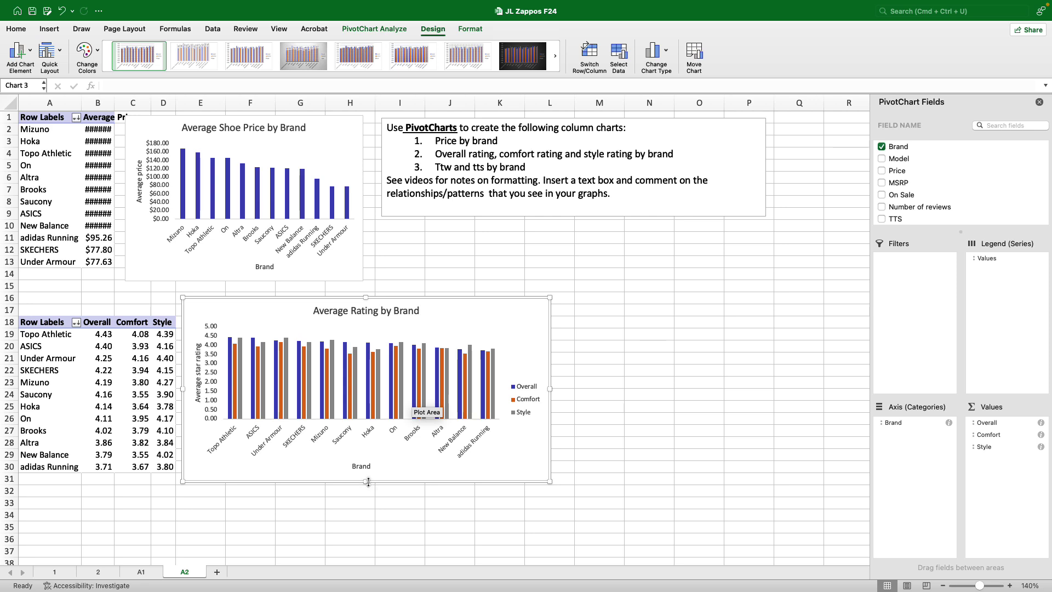
{"action": "left_click_drag", "start_coordinate": [365, 298], "coordinate": [367, 284]}
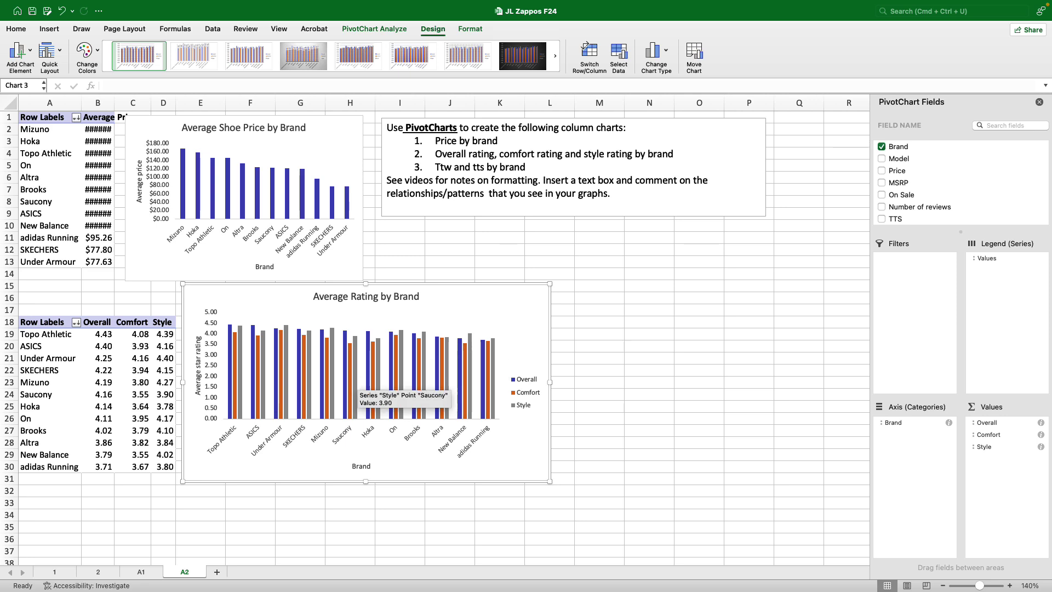
- Move the Style column ahead of Comfort in the rating PivotTable and autofit column B so the average prices fit
{"action": "left_click", "coordinate": [129, 325]}
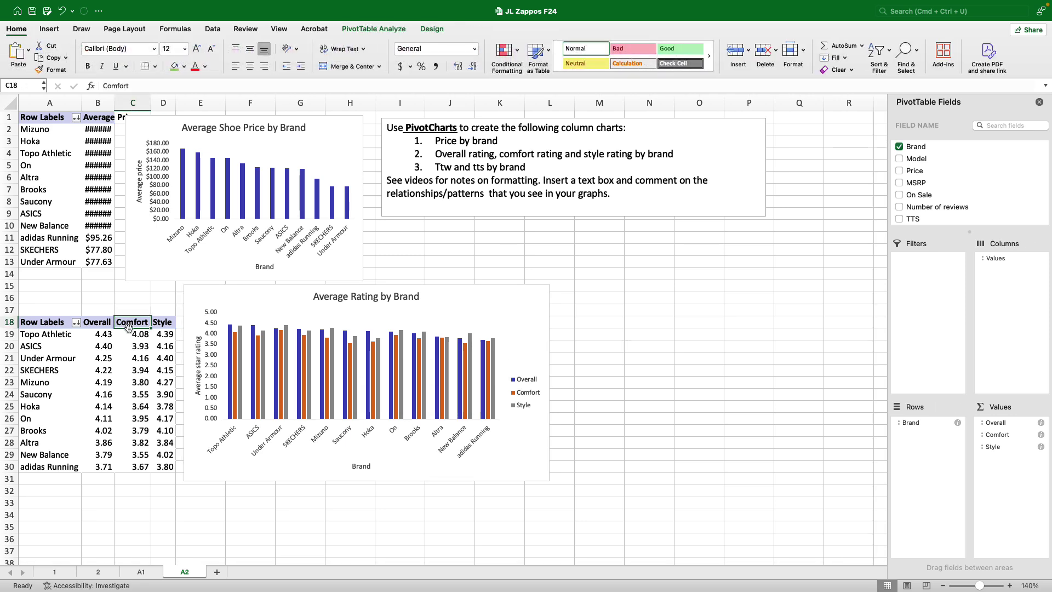
{"action": "left_click_drag", "start_coordinate": [128, 325], "coordinate": [163, 324]}
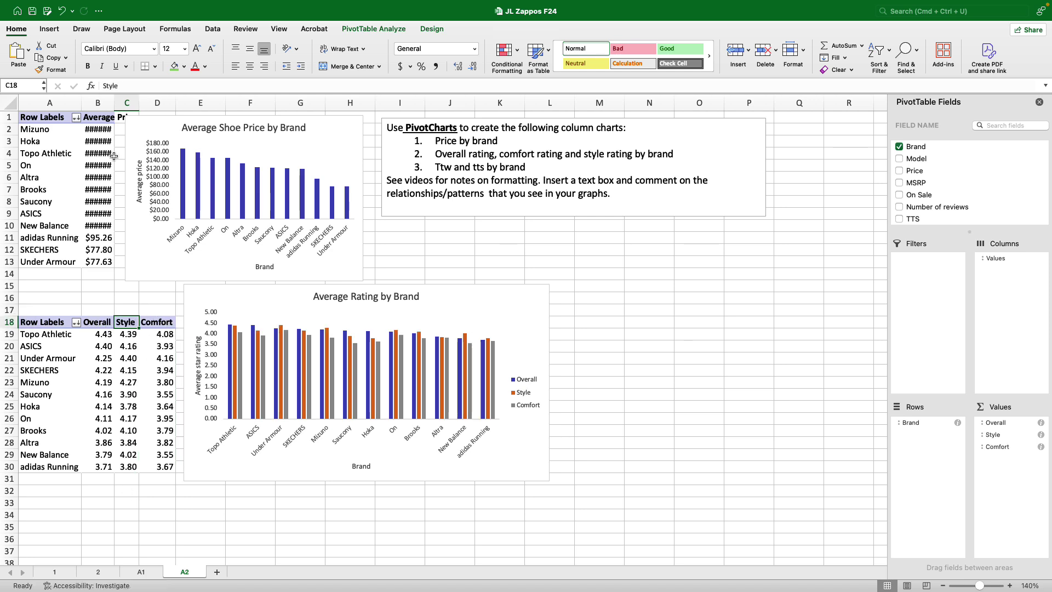
{"action": "double_click", "coordinate": [115, 102]}
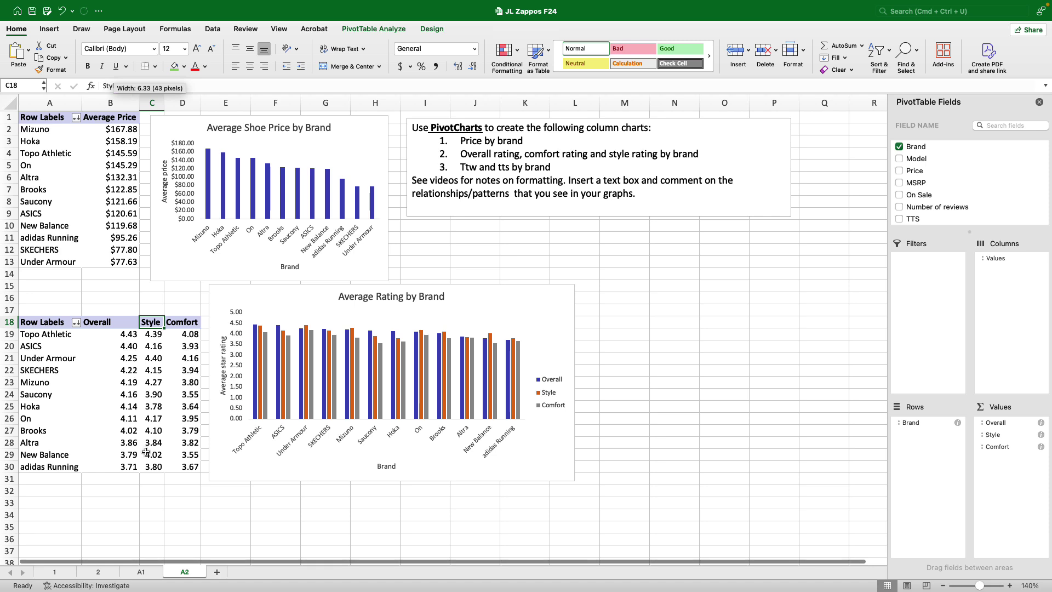
- Move the Overall column between Style and Comfort in the rating PivotTable
{"action": "left_click", "coordinate": [105, 323]}
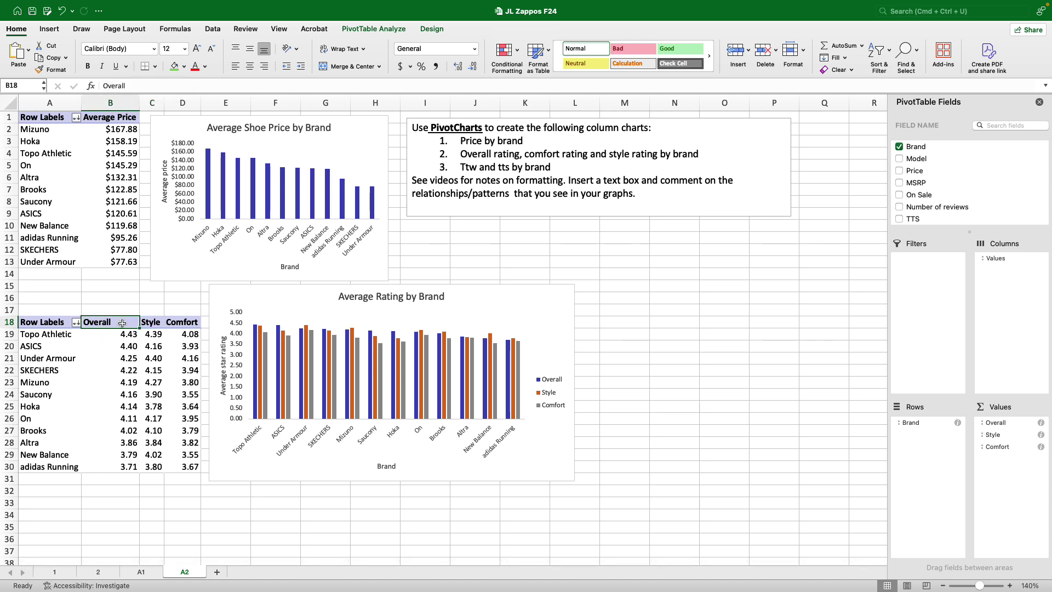
{"action": "left_click_drag", "start_coordinate": [120, 325], "coordinate": [123, 335]}
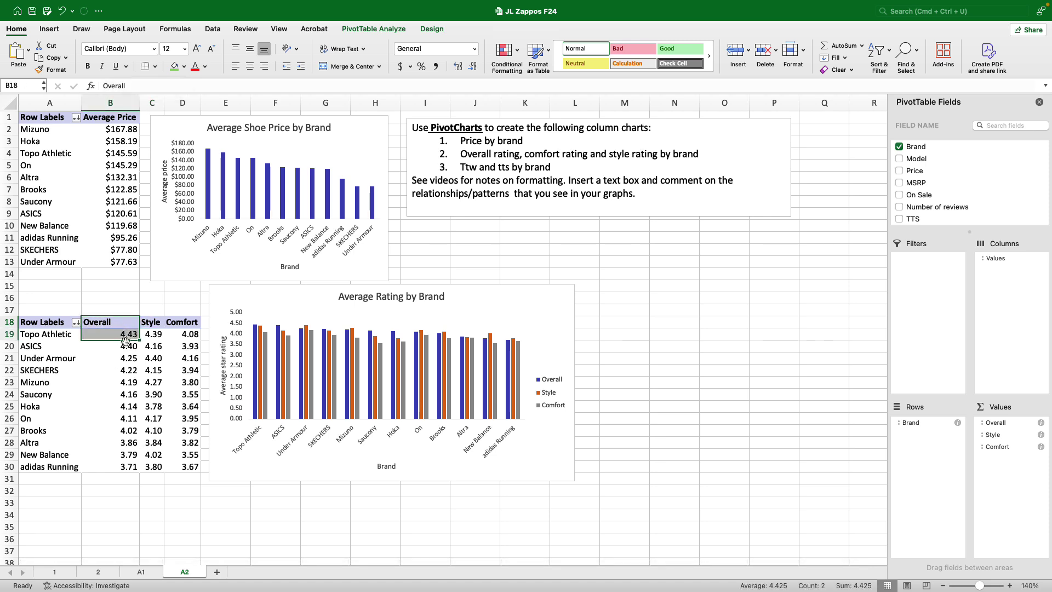
{"action": "left_click", "coordinate": [131, 536]}
{"action": "left_click", "coordinate": [108, 323]}
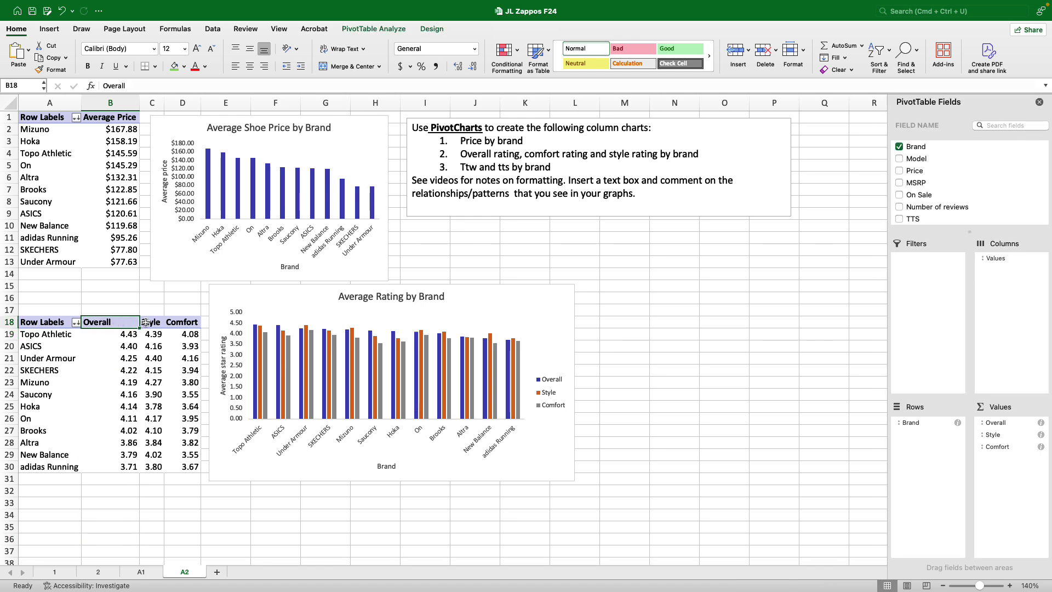
{"action": "left_click_drag", "start_coordinate": [139, 323], "coordinate": [159, 323]}
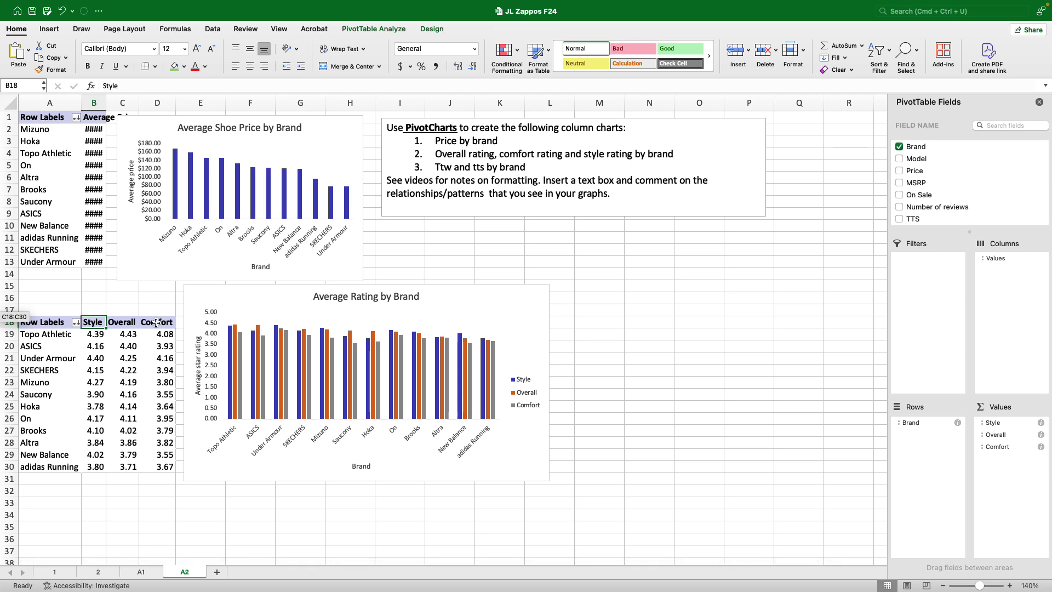
- Move the Overall column ahead of Style in the rating PivotTable and check the reordered bars in the rating chart
{"action": "left_click", "coordinate": [130, 323]}
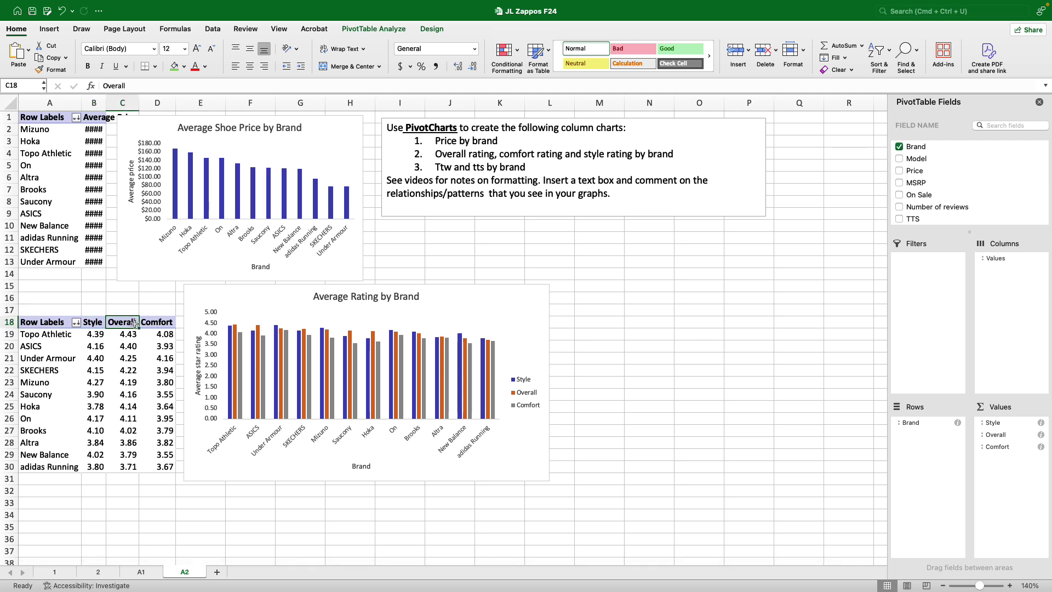
{"action": "left_click_drag", "start_coordinate": [140, 326], "coordinate": [96, 326]}
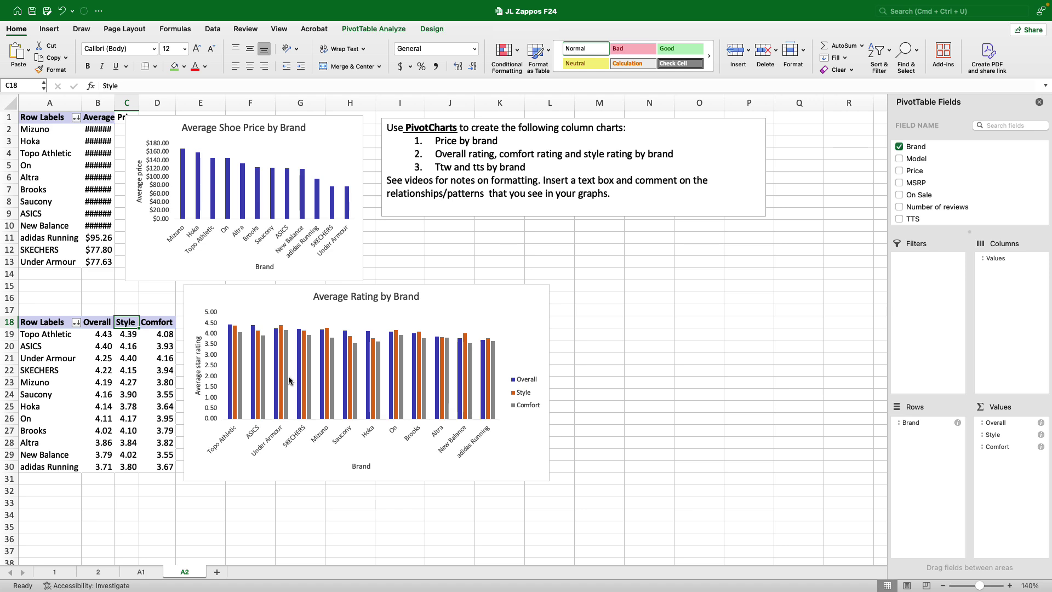
{"action": "mouse_move", "coordinate": [230, 331]}
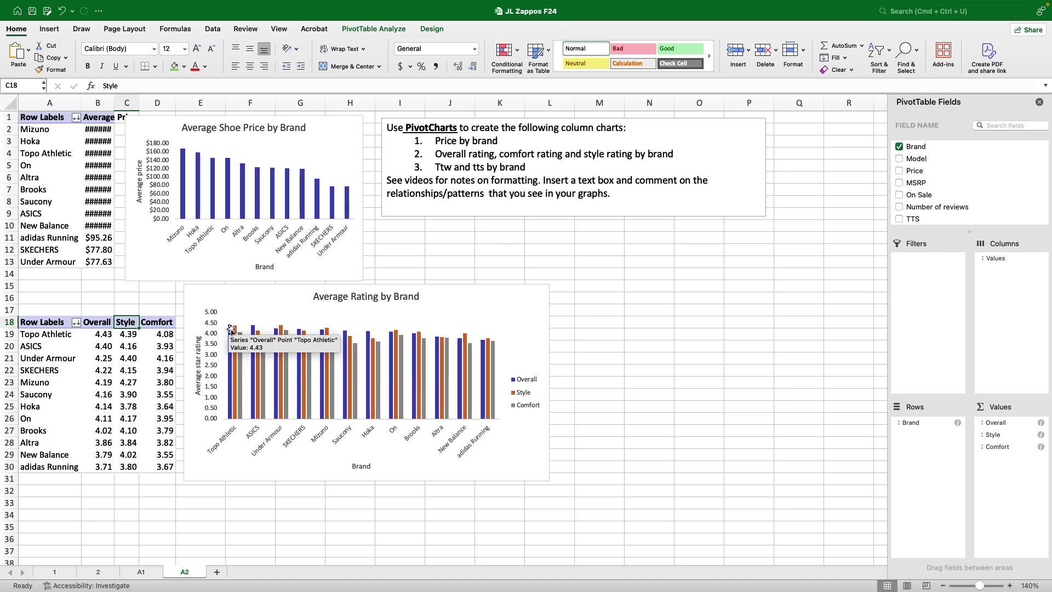
{"action": "mouse_move", "coordinate": [287, 419]}
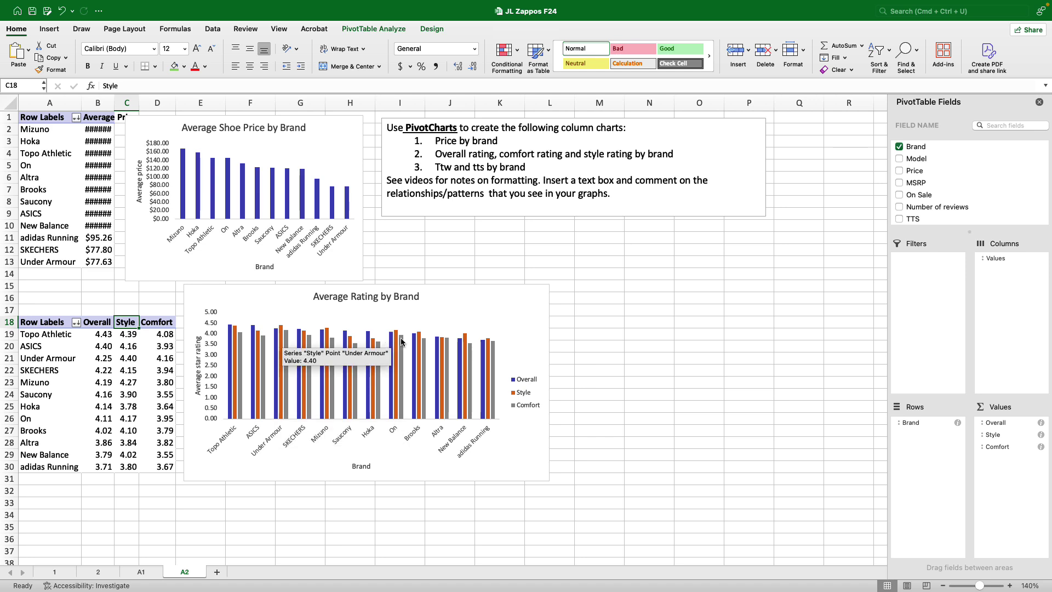
{"action": "mouse_move", "coordinate": [402, 378]}
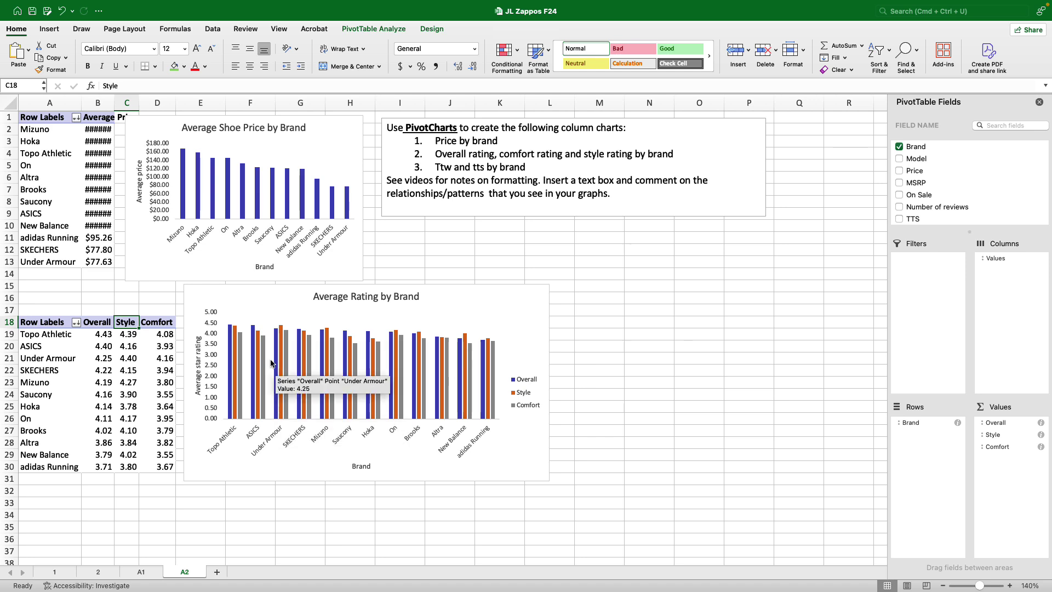
- Try sorting the brands in the rating PivotTable by Comfort in descending order
{"action": "left_click", "coordinate": [76, 323]}
{"action": "left_click", "coordinate": [154, 375]}
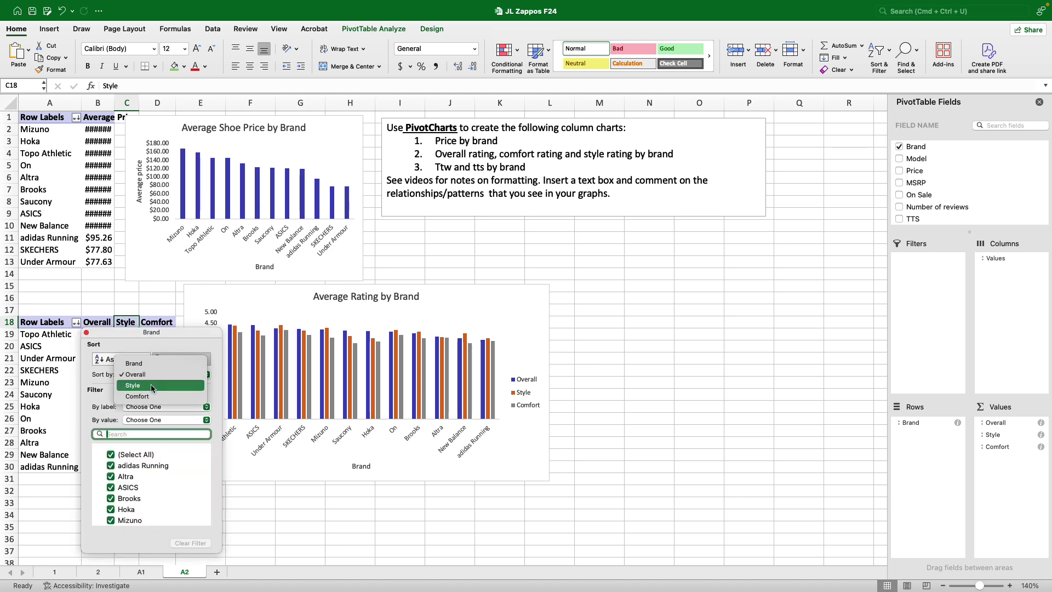
{"action": "left_click", "coordinate": [151, 398]}
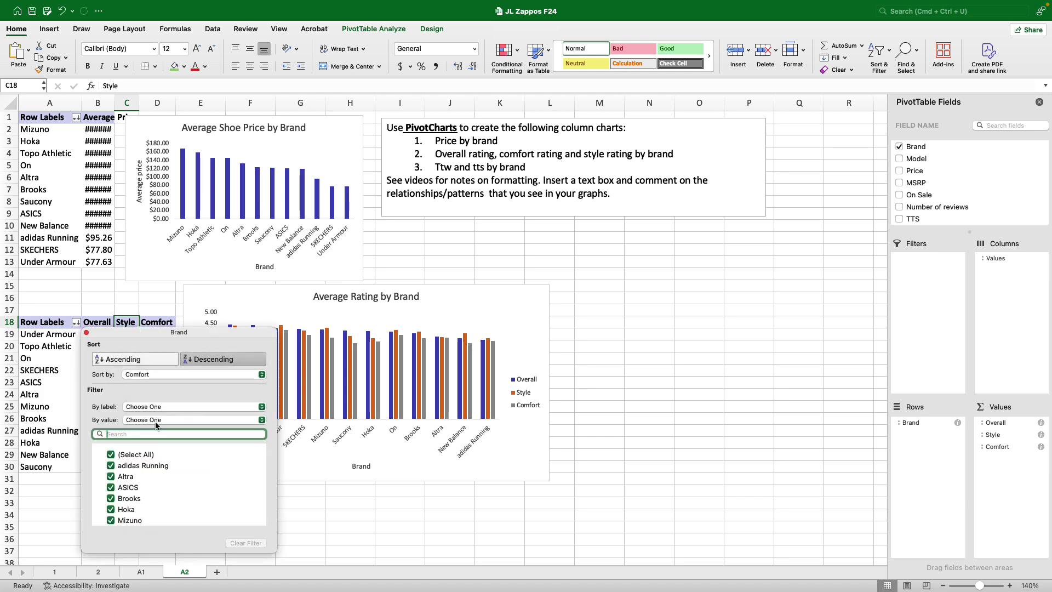
{"action": "left_click", "coordinate": [86, 334]}
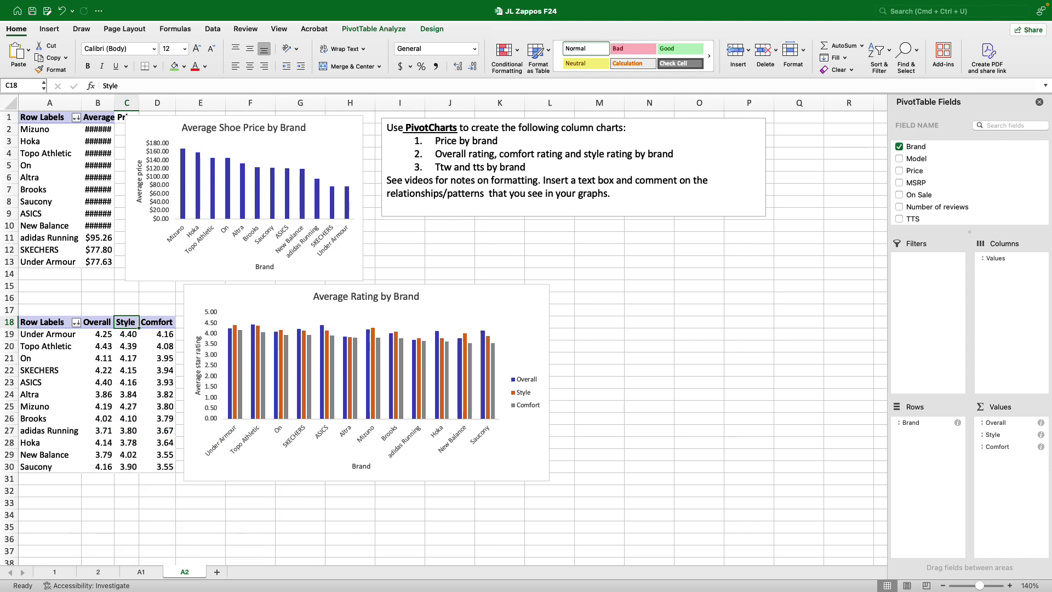
- Return the rating PivotTable's brand sort to Overall in descending order
{"action": "mouse_move", "coordinate": [252, 351]}
{"action": "left_click", "coordinate": [77, 322]}
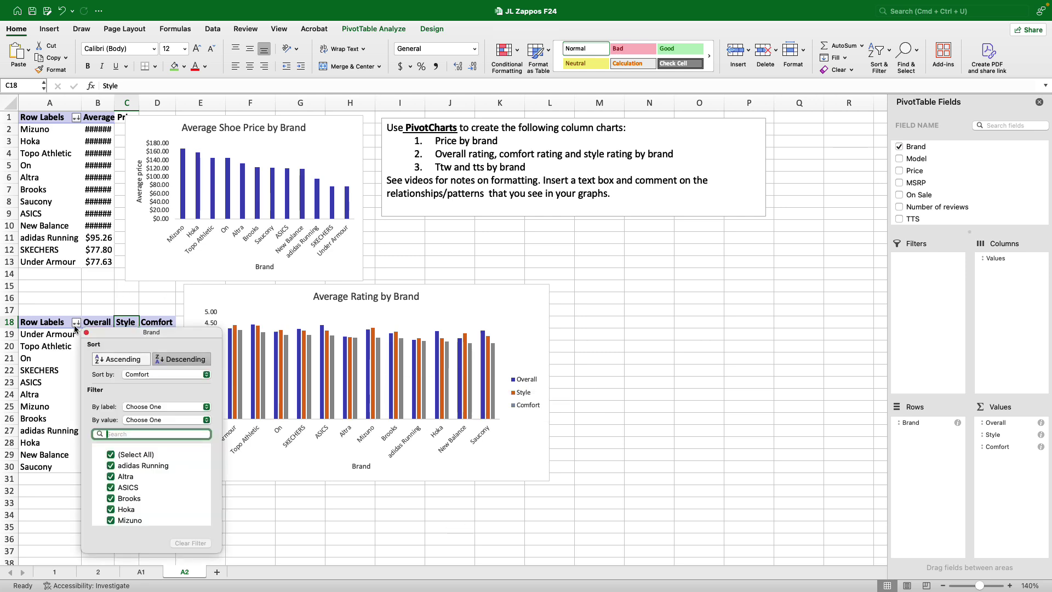
{"action": "left_click", "coordinate": [137, 377]}
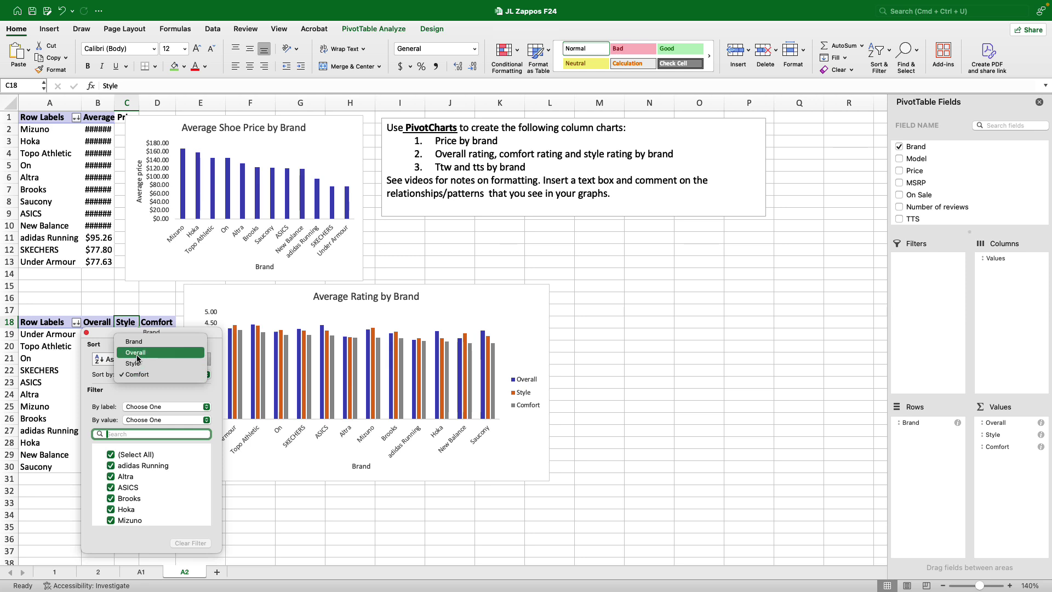
{"action": "left_click", "coordinate": [137, 357]}
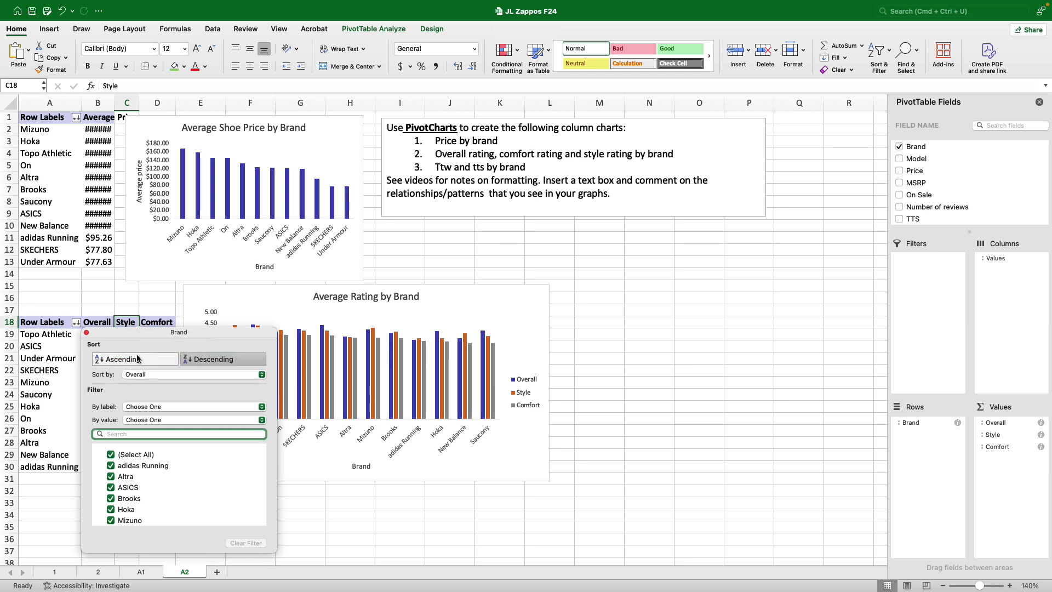
{"action": "left_click", "coordinate": [86, 333]}
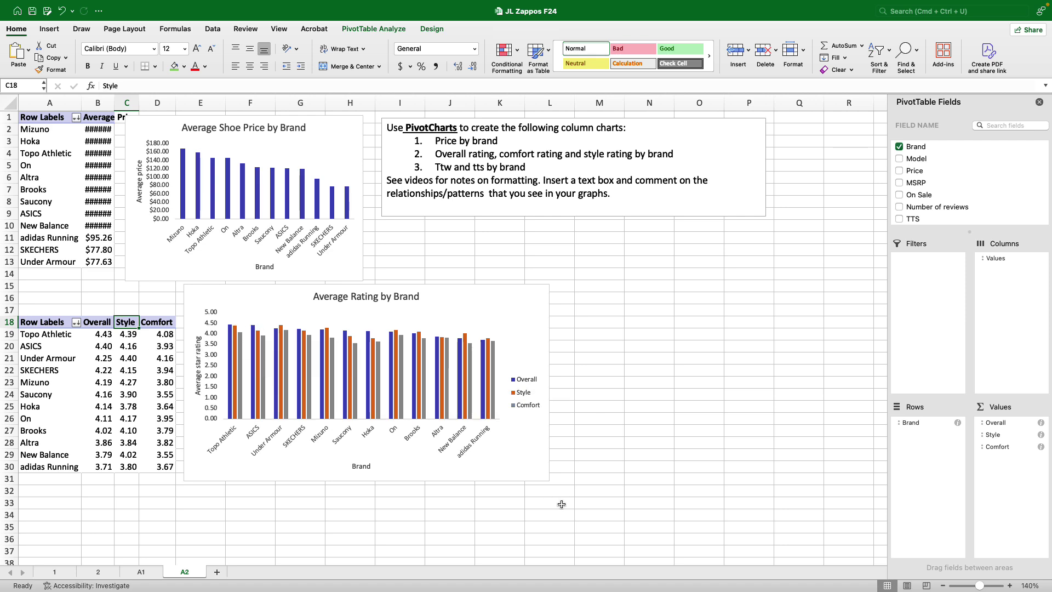
- Create a PivotTable from the sheet 2 data in A1:K226 and place it on existing sheet A2 at cell A34
{"action": "mouse_move", "coordinate": [261, 408]}
{"action": "left_click", "coordinate": [99, 573]}
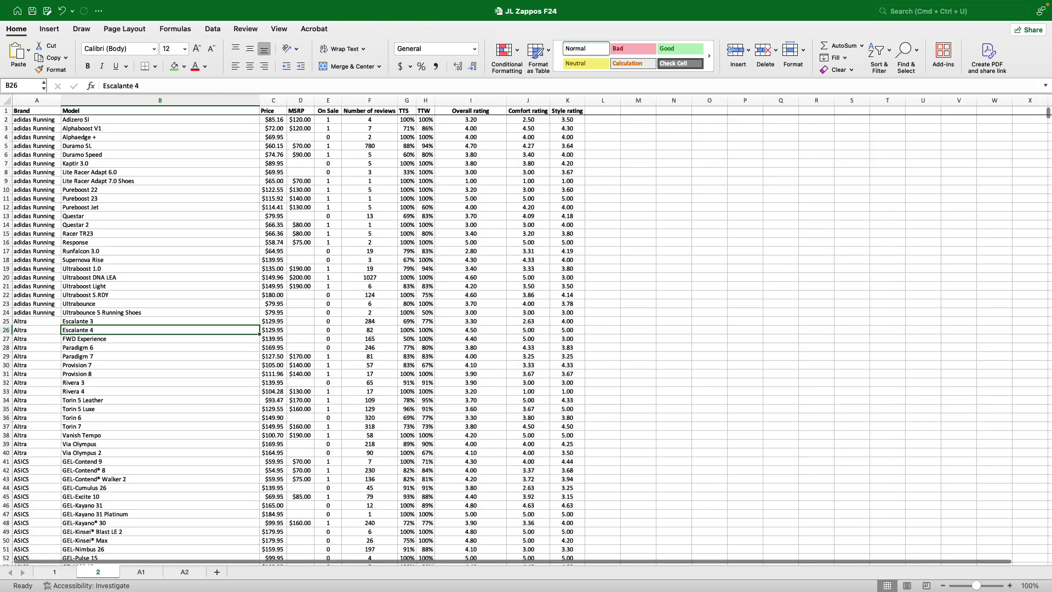
{"action": "left_click", "coordinate": [153, 392]}
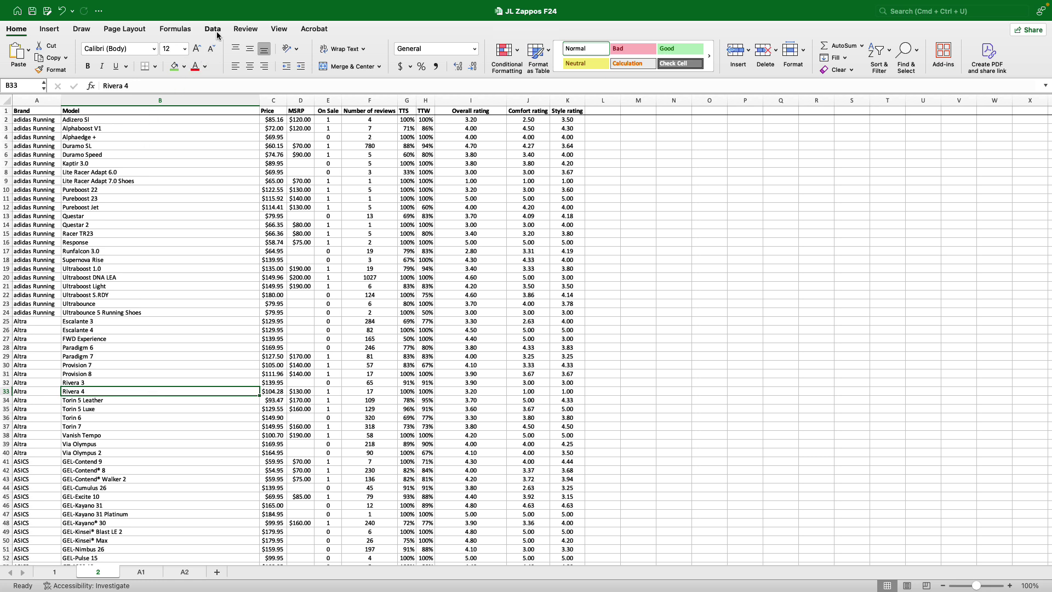
{"action": "left_click", "coordinate": [45, 31]}
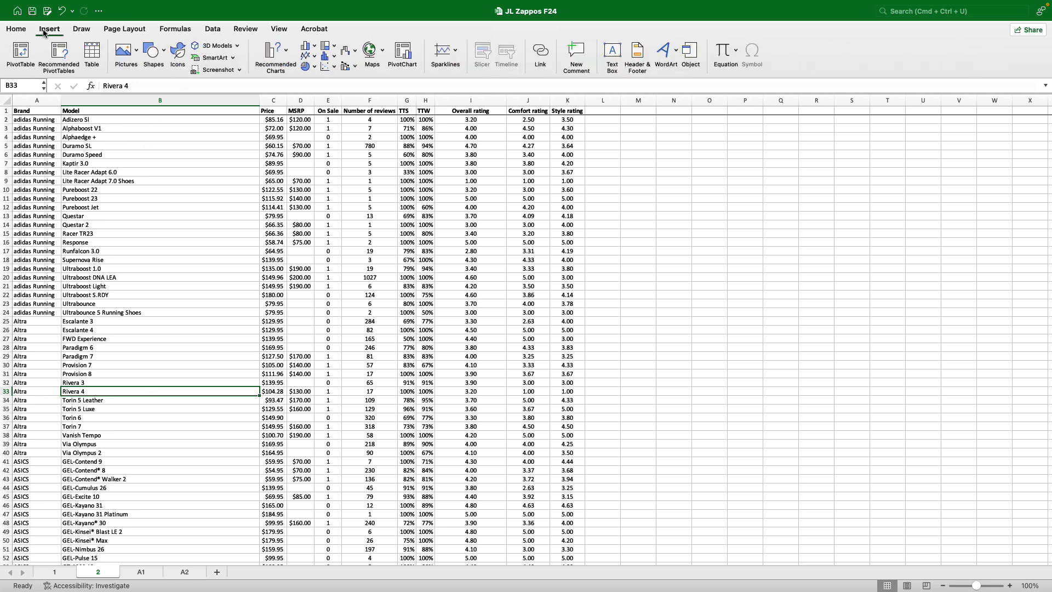
{"action": "left_click", "coordinate": [20, 52]}
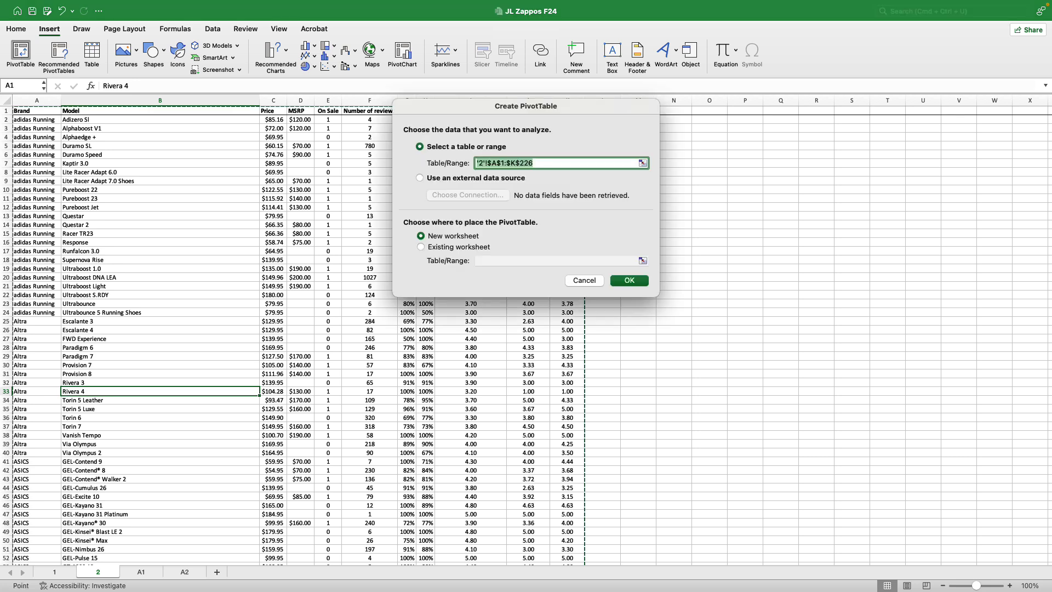
{"action": "left_click", "coordinate": [421, 247]}
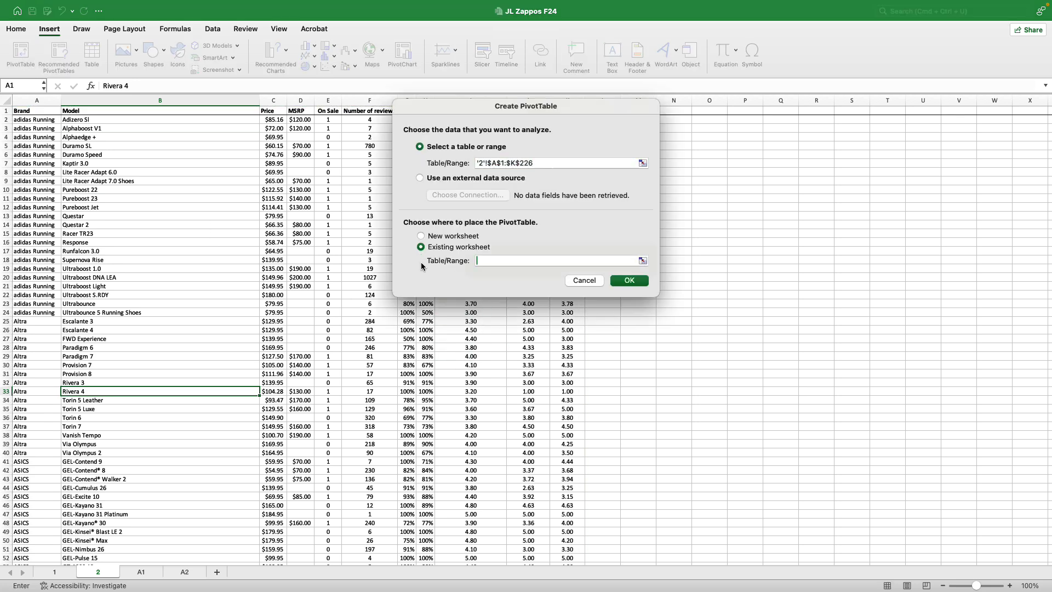
{"action": "left_click", "coordinate": [184, 572]}
{"action": "left_click", "coordinate": [49, 514]}
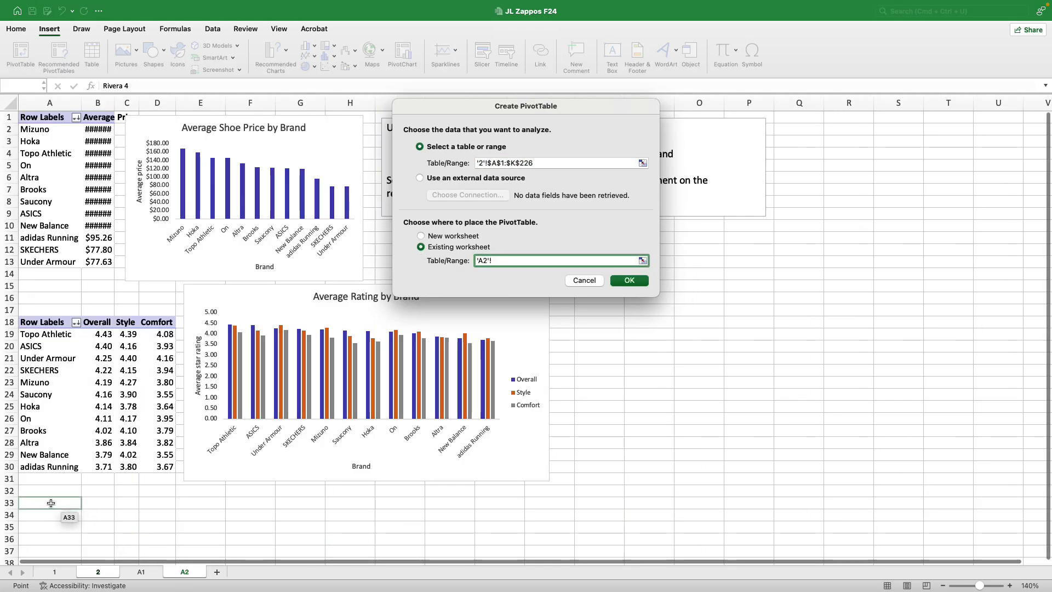
{"action": "left_click", "coordinate": [621, 281]}
- Add Brand to the rows and TTS and TTW to the values of the new PivotTable
{"action": "scroll", "coordinate": [813, 392], "scroll_direction": "down", "scroll_amount": 10}
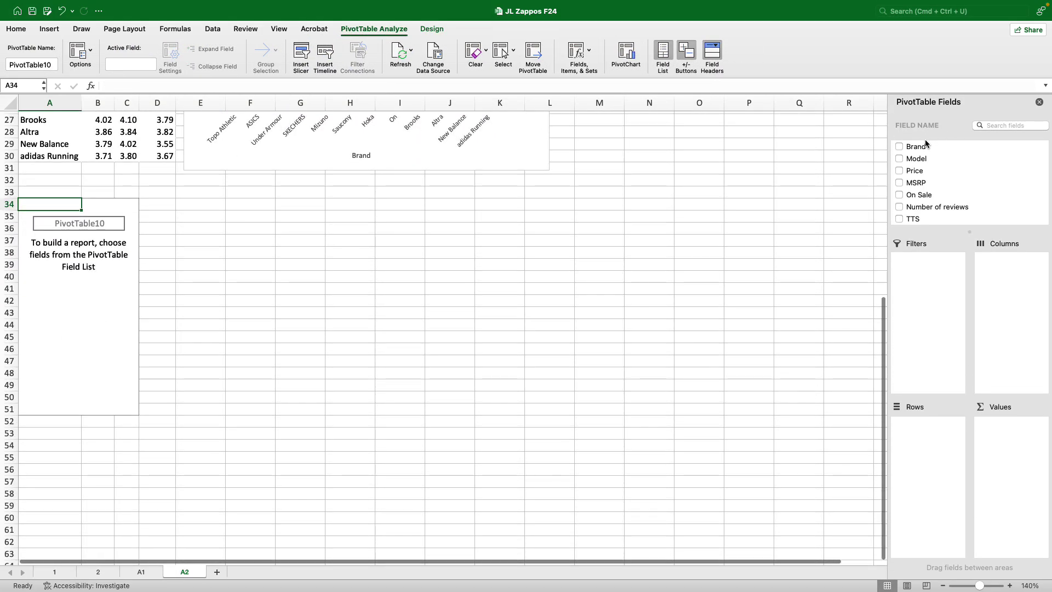
{"action": "left_click_drag", "start_coordinate": [925, 147], "coordinate": [924, 438]}
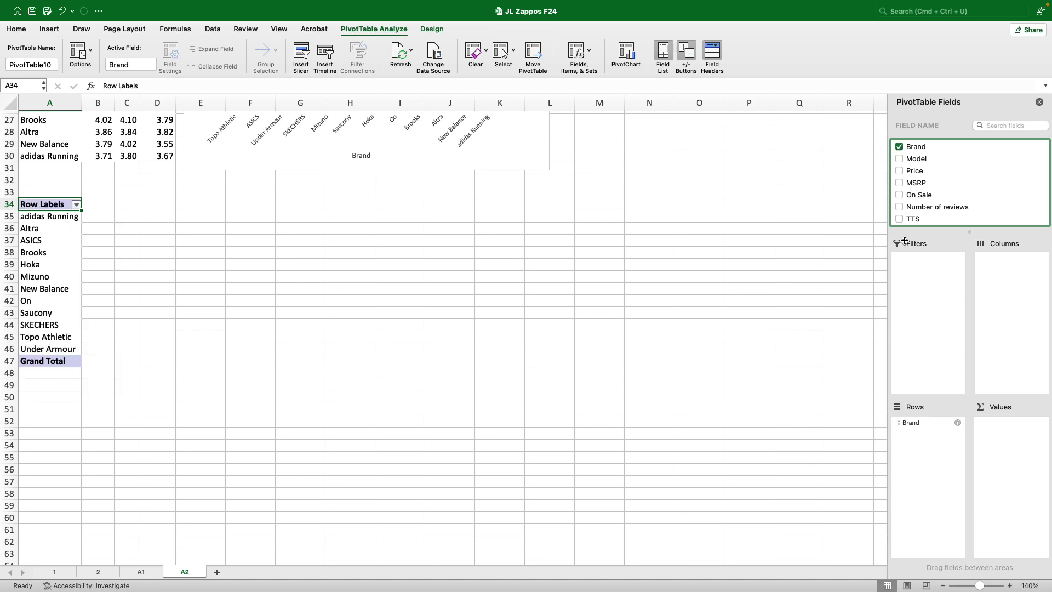
{"action": "left_click_drag", "start_coordinate": [910, 218], "coordinate": [1001, 434]}
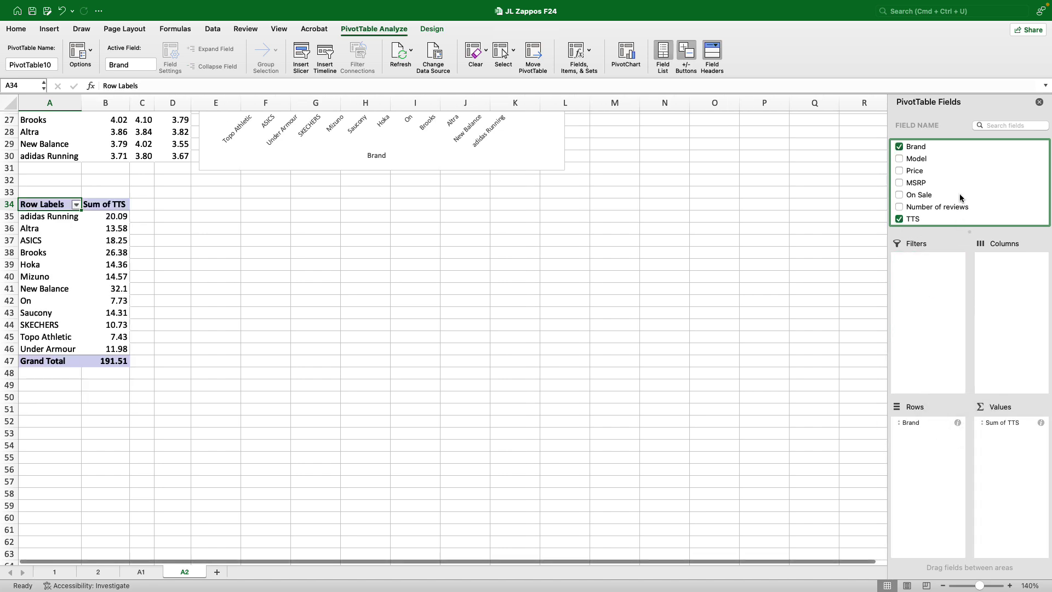
{"action": "scroll", "coordinate": [963, 200], "scroll_direction": "down", "scroll_amount": 2}
{"action": "left_click_drag", "start_coordinate": [914, 183], "coordinate": [1019, 449]}
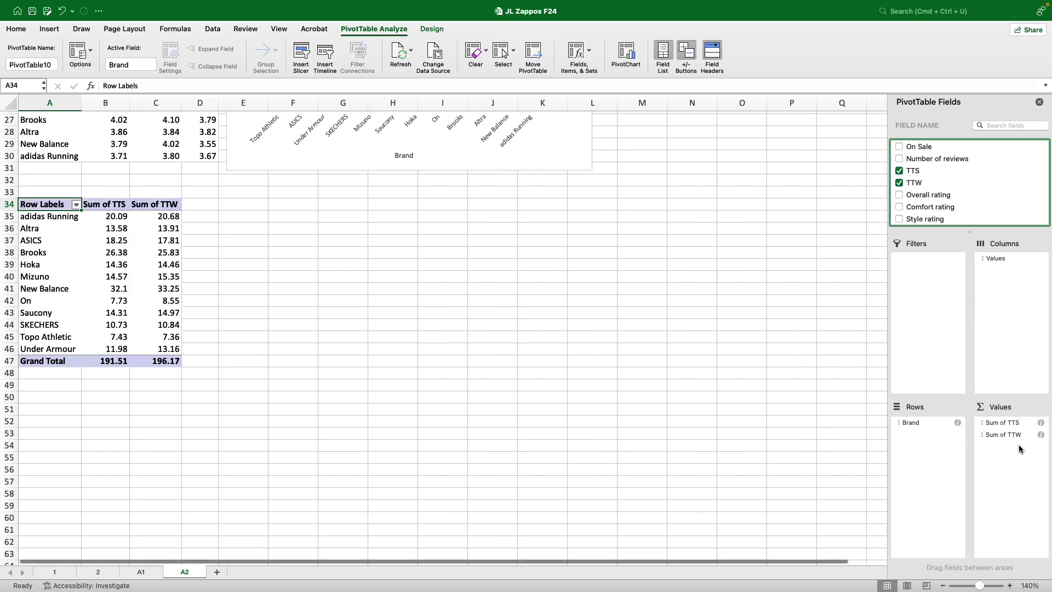
- Summarize both the TTS and TTW value fields by Average
{"action": "left_click", "coordinate": [1040, 423]}
{"action": "left_click", "coordinate": [505, 201]}
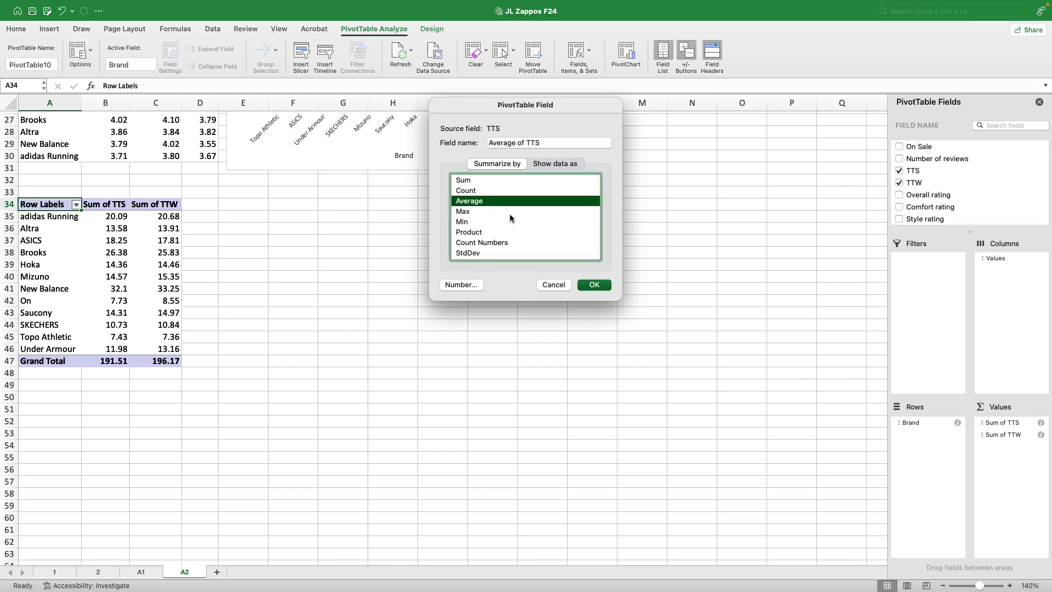
{"action": "left_click", "coordinate": [594, 284]}
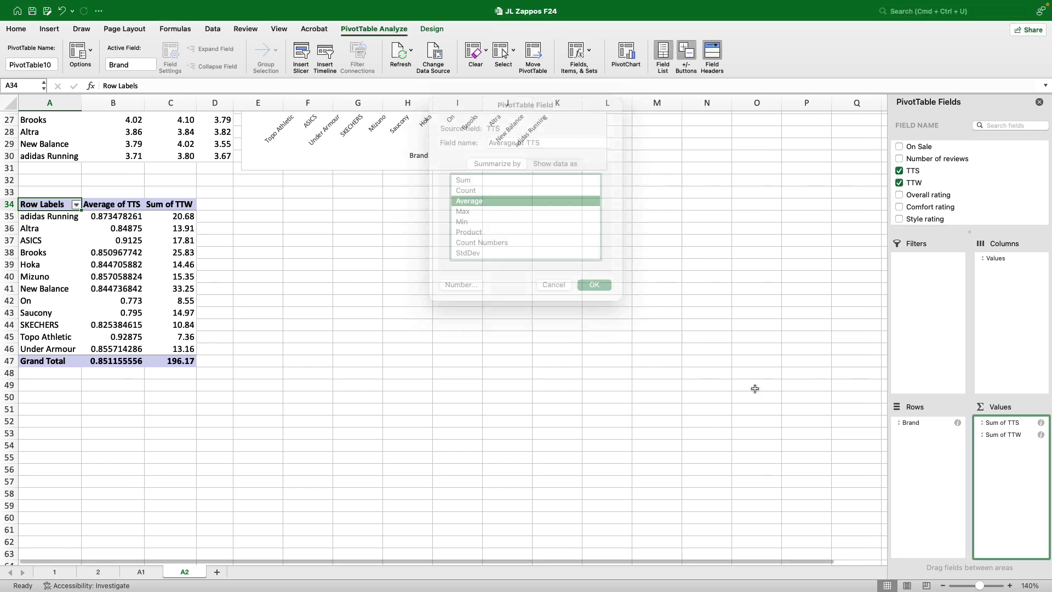
{"action": "left_click", "coordinate": [1041, 435]}
{"action": "left_click", "coordinate": [472, 202]}
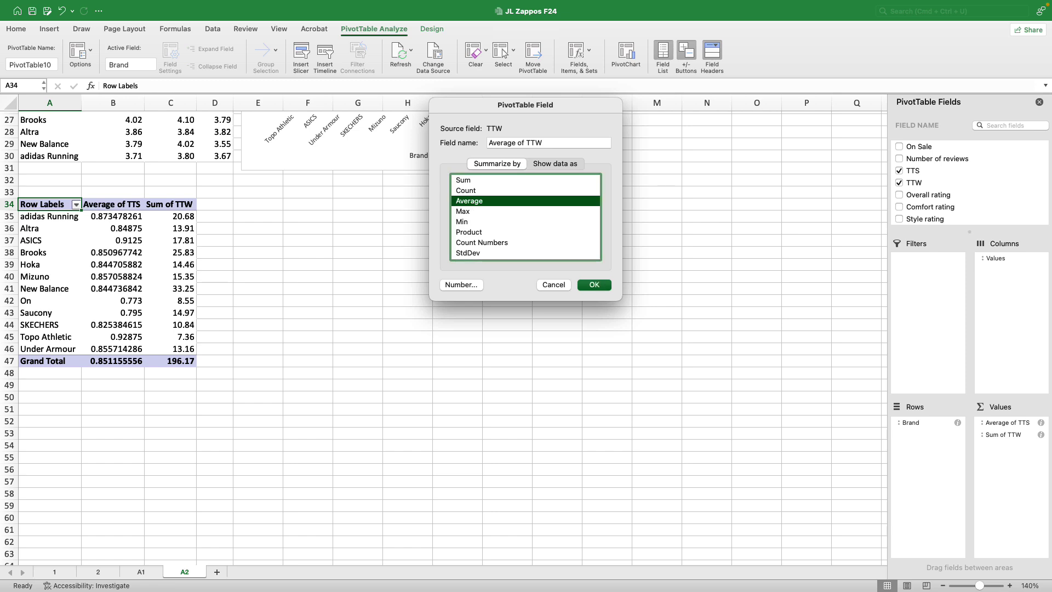
{"action": "left_click", "coordinate": [594, 285]}
- Format the average TTS and TTW values in B35:C47 as percentages with one decimal place
{"action": "left_click_drag", "start_coordinate": [116, 216], "coordinate": [171, 361]}
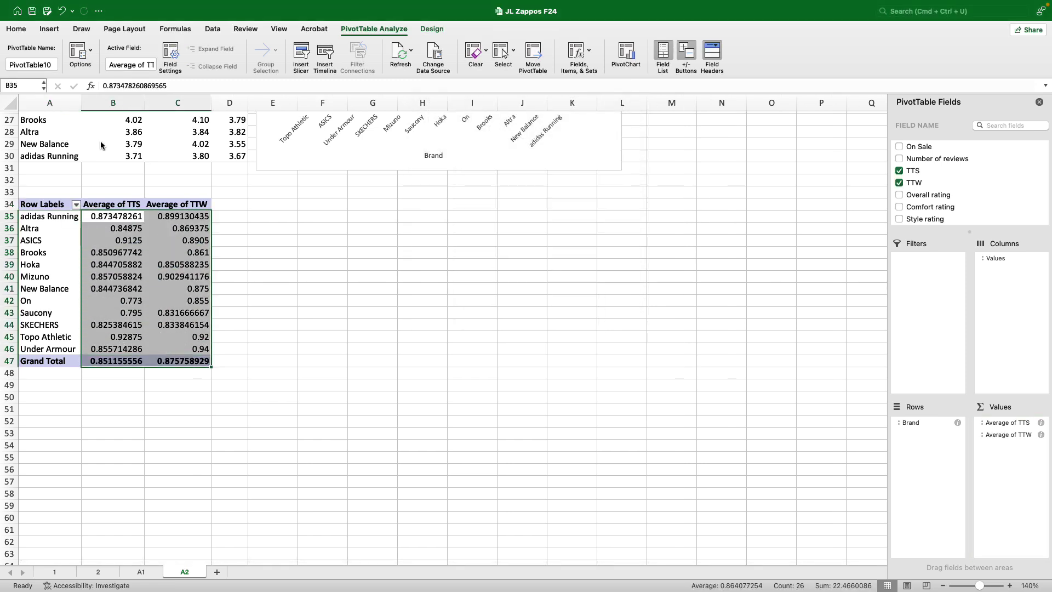
{"action": "left_click", "coordinate": [8, 32]}
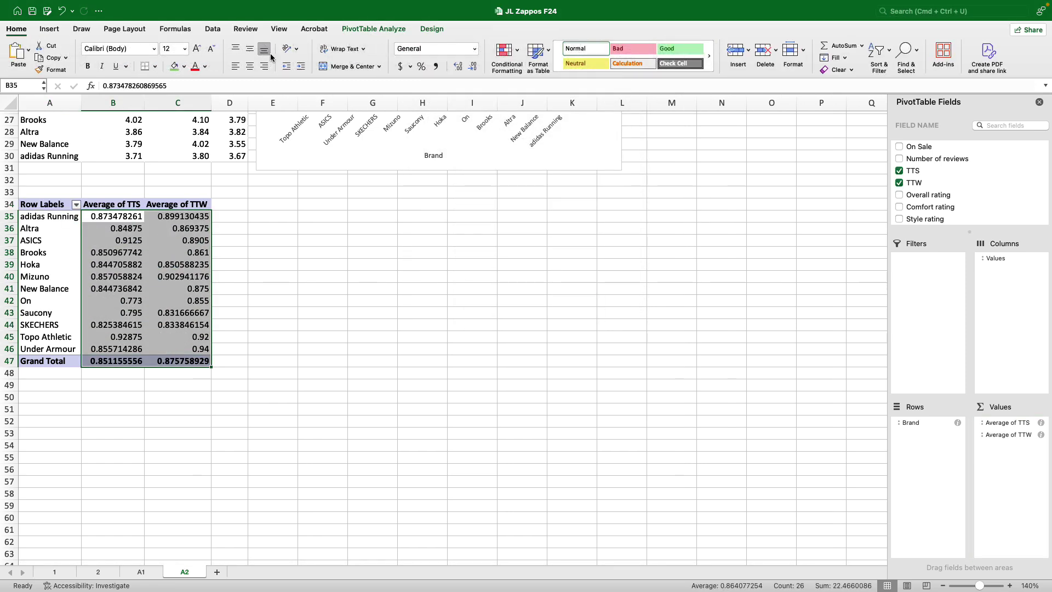
{"action": "left_click", "coordinate": [421, 68]}
{"action": "left_click", "coordinate": [458, 67]}
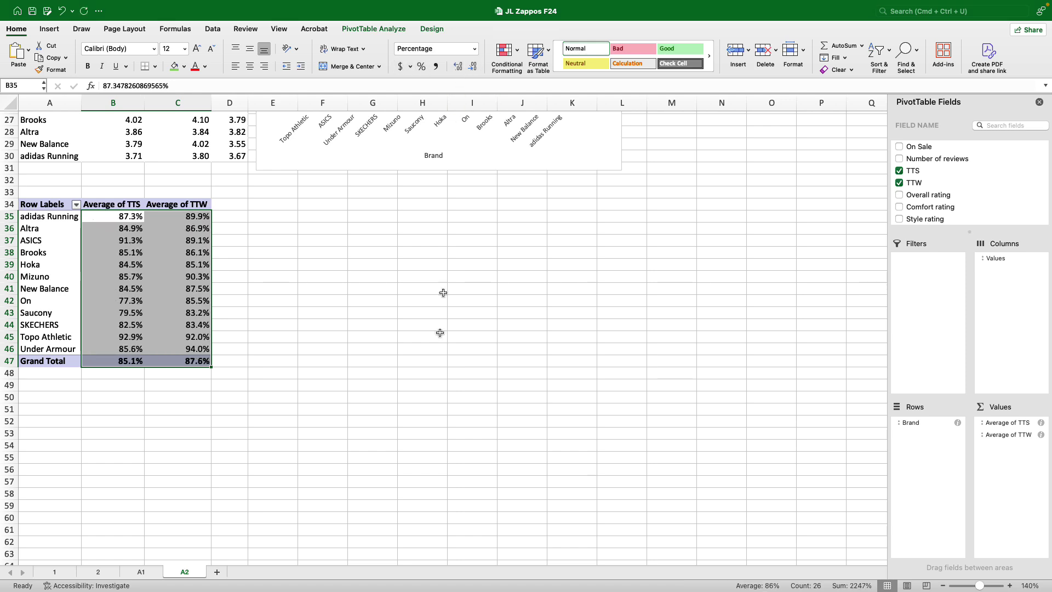
{"action": "left_click", "coordinate": [429, 351]}
- Turn off the grand totals in the TTS and TTW PivotTable
{"action": "left_click", "coordinate": [127, 274]}
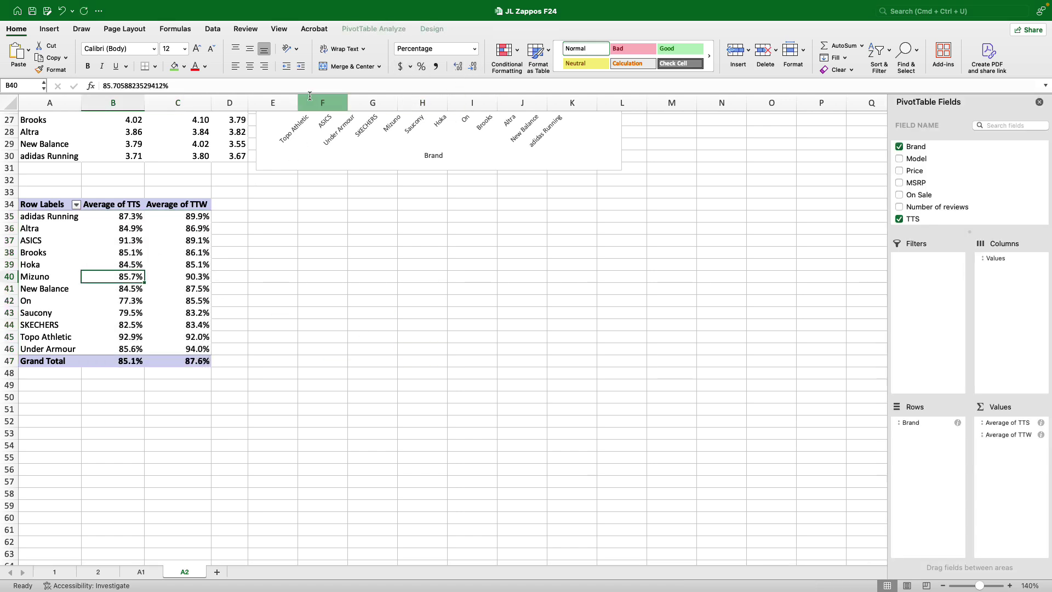
{"action": "left_click", "coordinate": [432, 29]}
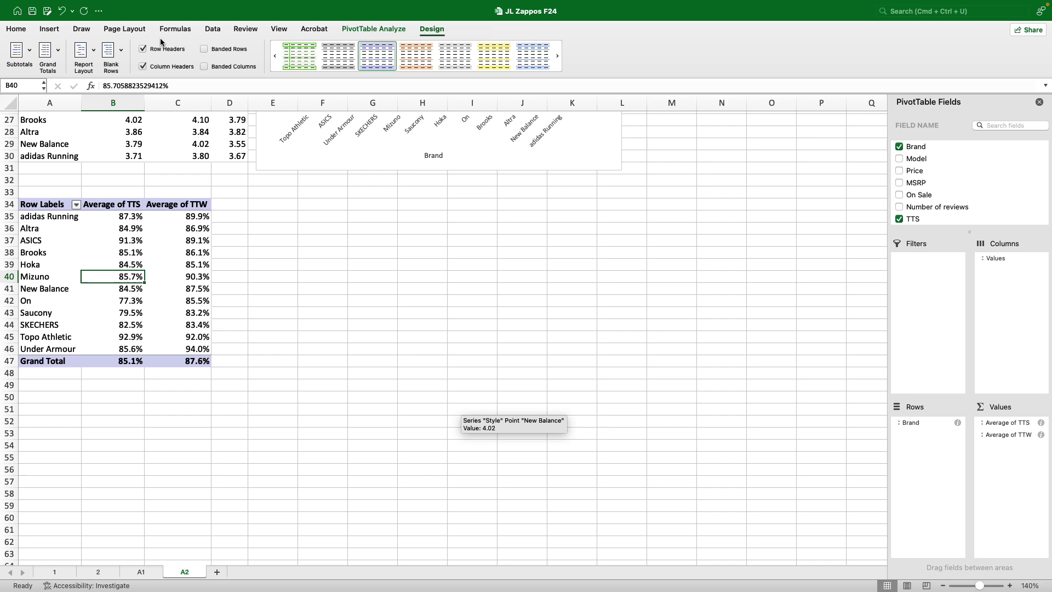
{"action": "left_click", "coordinate": [60, 54]}
{"action": "left_click", "coordinate": [64, 68]}
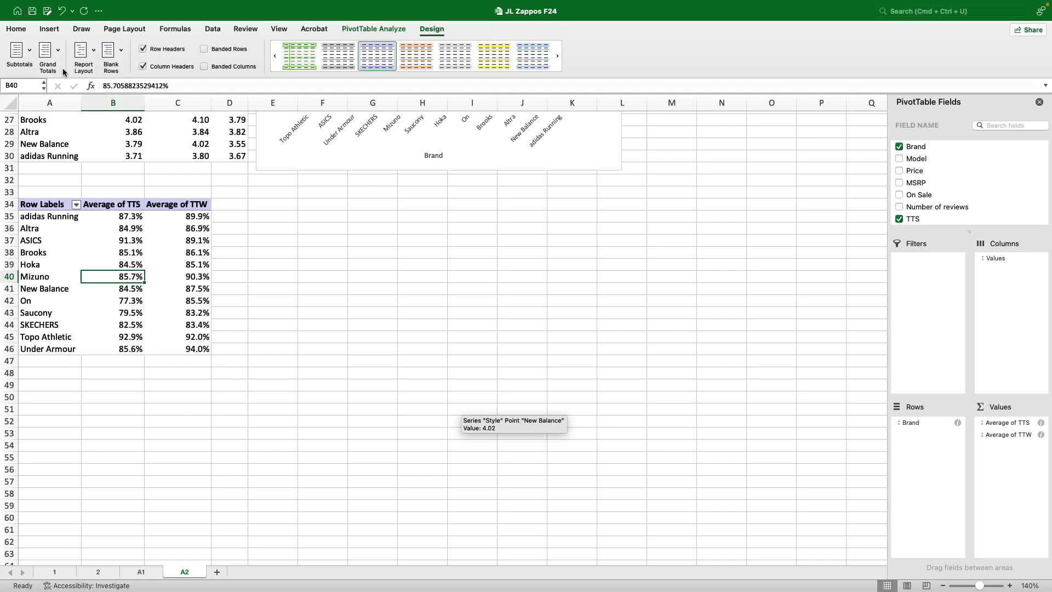
{"action": "left_click", "coordinate": [249, 298]}
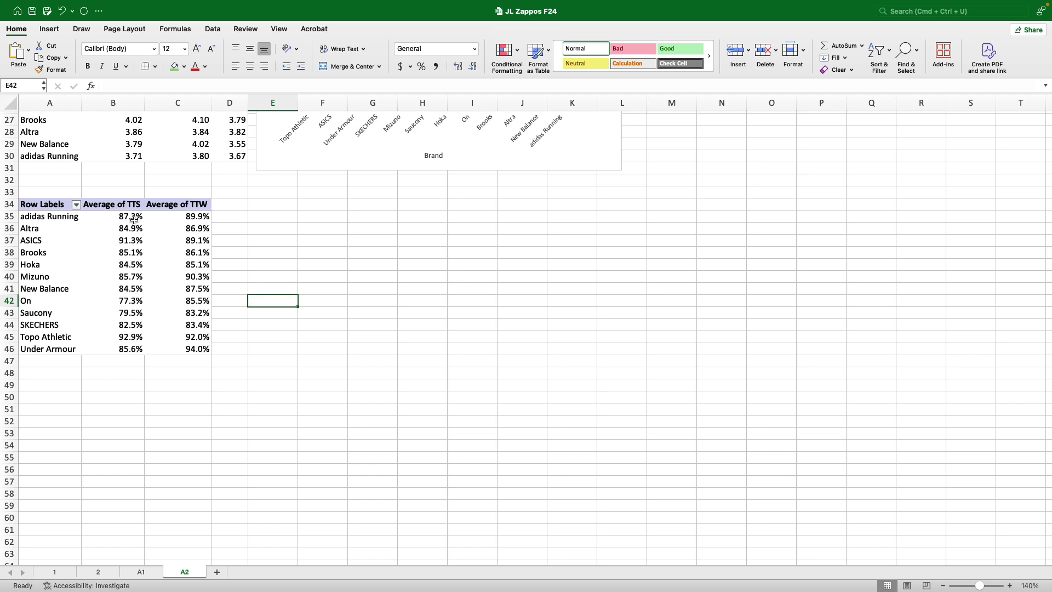
- Rename the value headers of the TTS and TTW PivotTable to Average TTS and Average TTW
{"action": "left_click", "coordinate": [101, 205]}
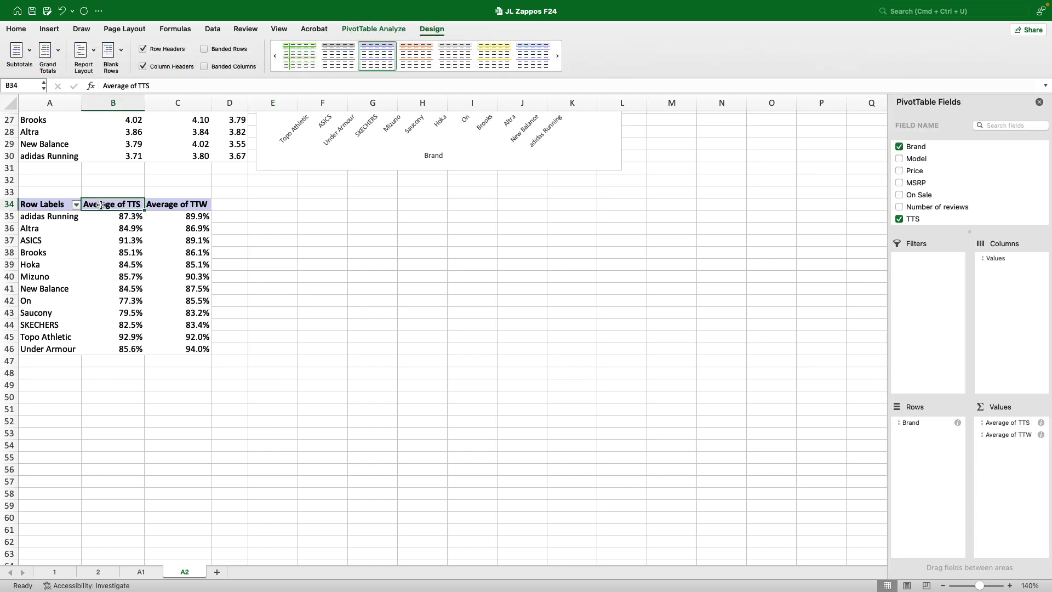
{"action": "type", "text": "Average"}
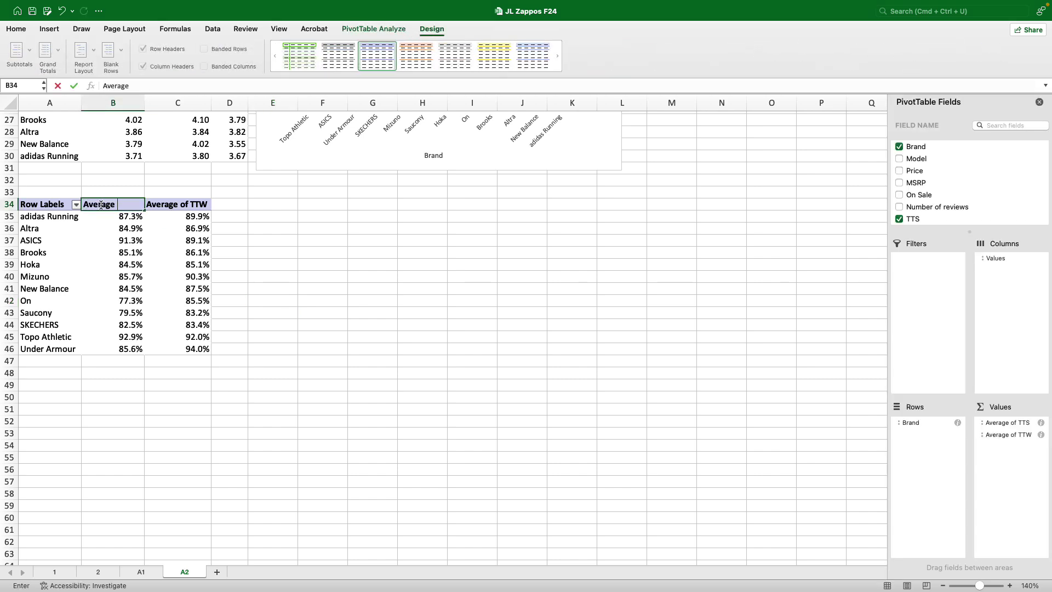
{"action": "type", "text": " TTS"}
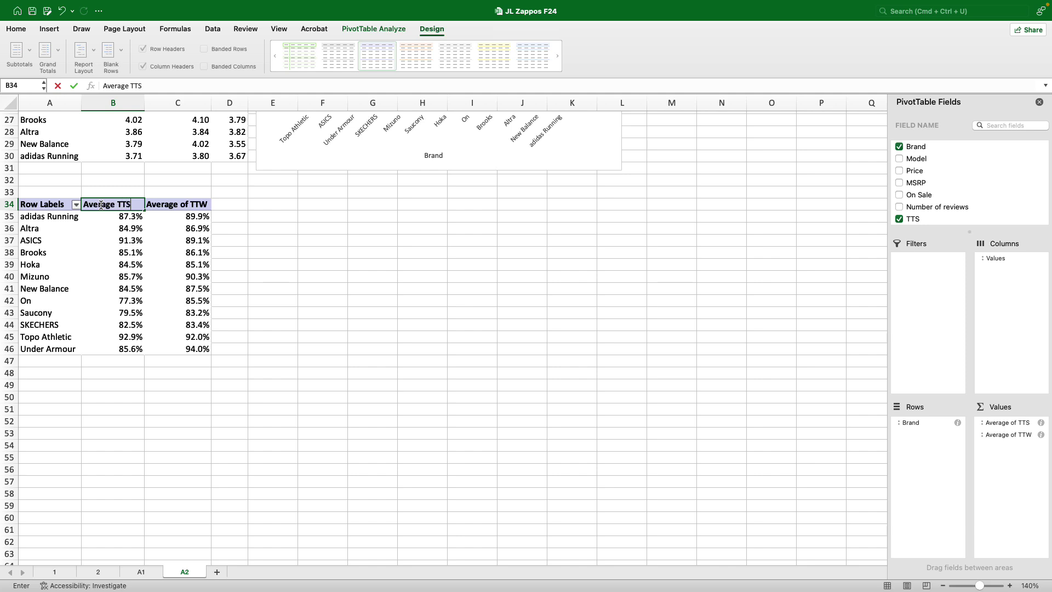
{"action": "key", "text": "Tab"}
{"action": "type", "text": "Average"}
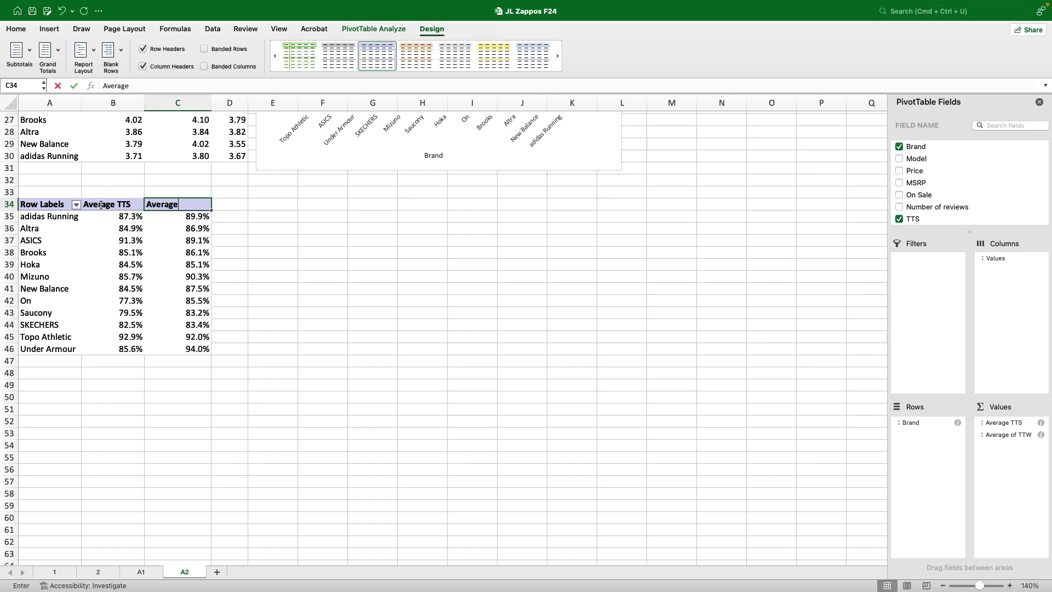
{"action": "type", "text": " TTW"}
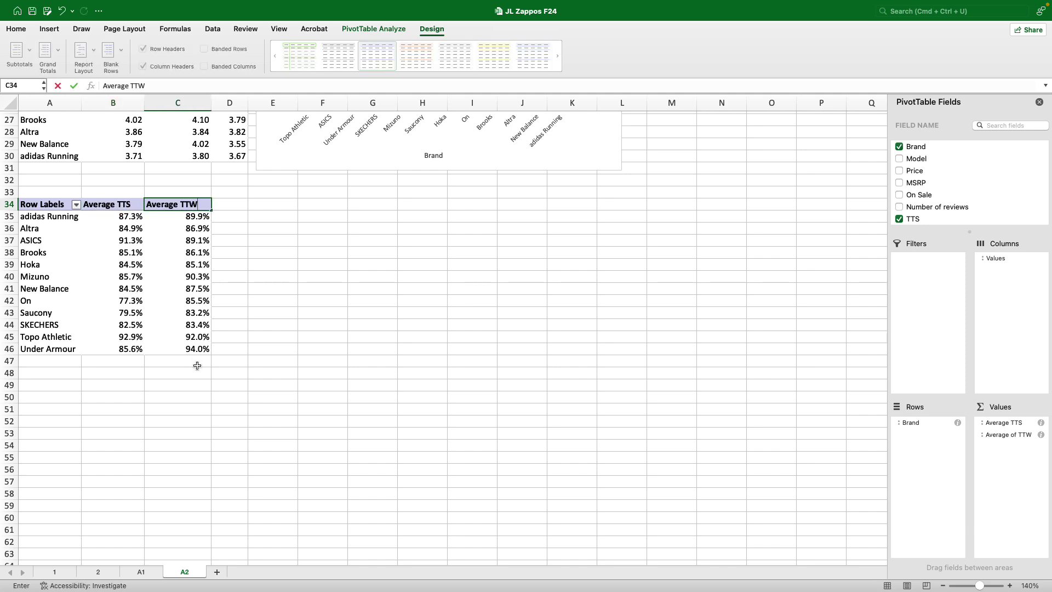
{"action": "left_click", "coordinate": [197, 366]}
- Insert a 2-D clustered column chart from the PivotTable in A34:C46 and move it beside the table
{"action": "left_click_drag", "start_coordinate": [26, 205], "coordinate": [181, 348]}
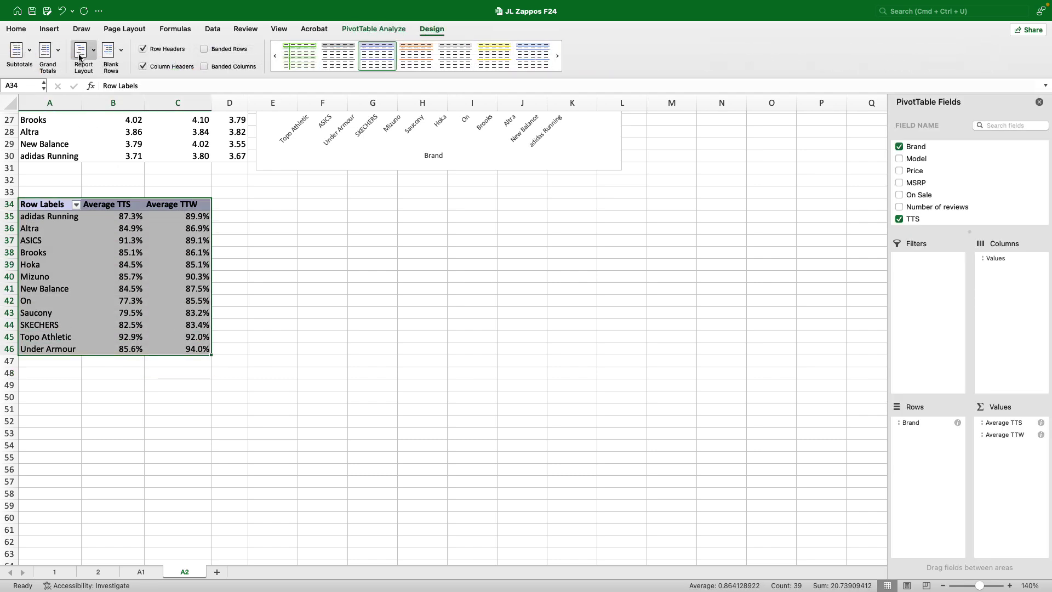
{"action": "left_click", "coordinate": [48, 29]}
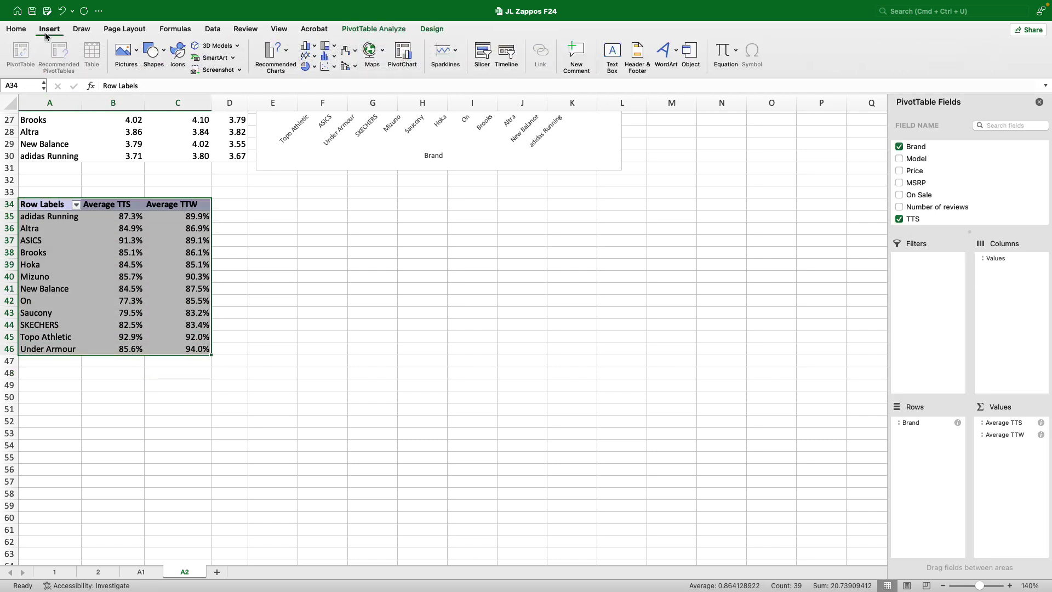
{"action": "left_click", "coordinate": [287, 53]}
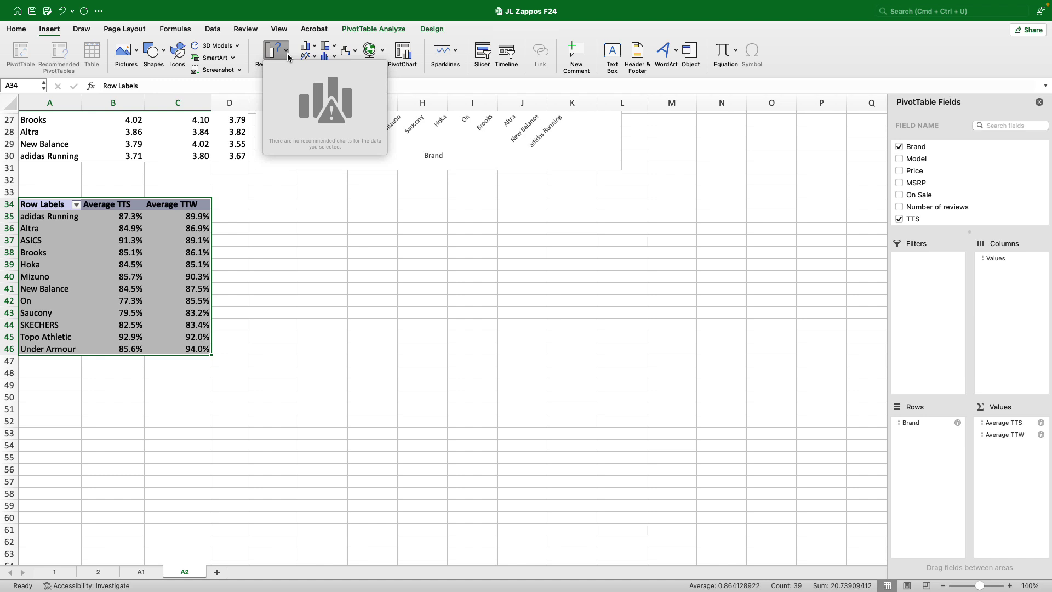
{"action": "left_click", "coordinate": [315, 49]}
{"action": "left_click", "coordinate": [315, 50]}
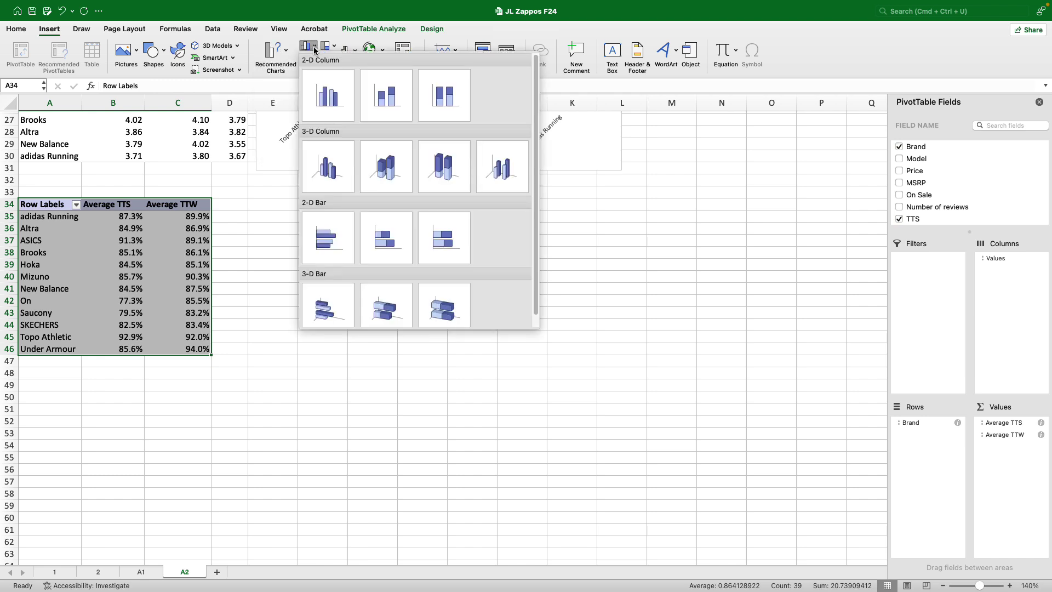
{"action": "left_click", "coordinate": [321, 94]}
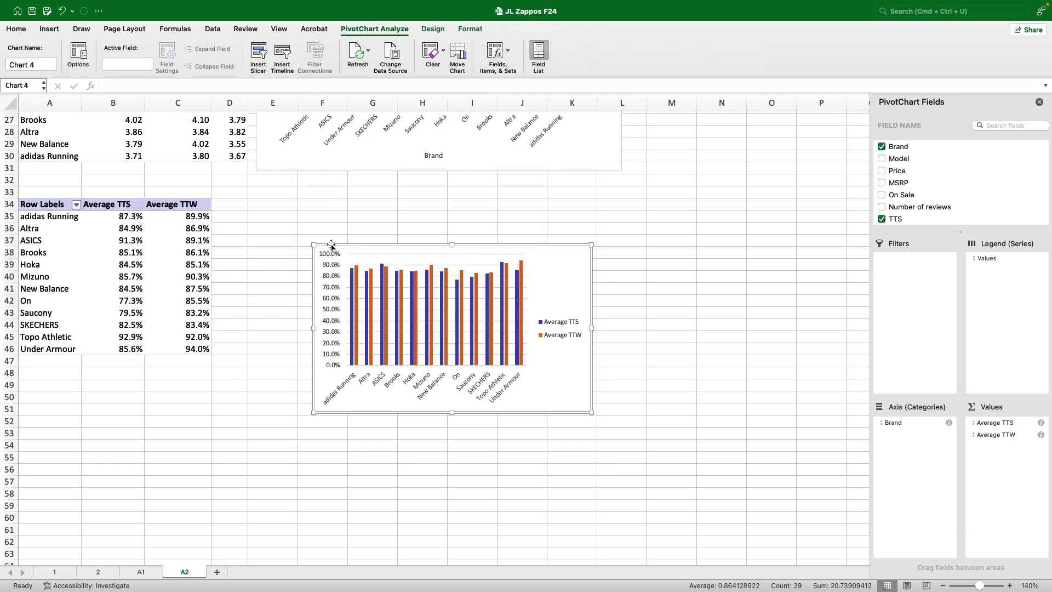
{"action": "left_click_drag", "start_coordinate": [541, 255], "coordinate": [455, 207]}
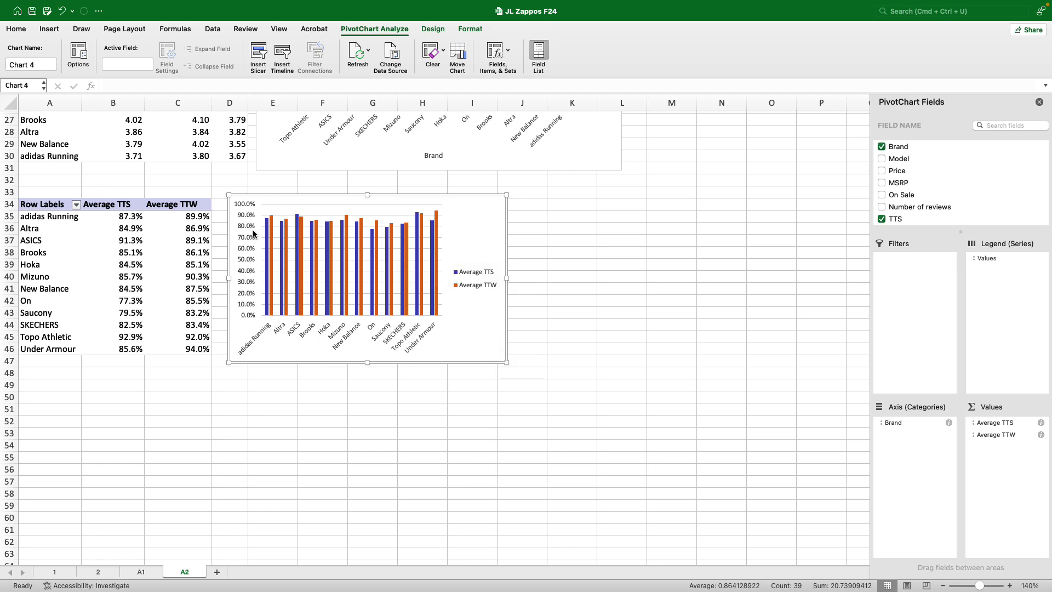
- Rename the PivotTable value headers in B34 and C34 to True to Size and True to Width
{"action": "left_click", "coordinate": [114, 207]}
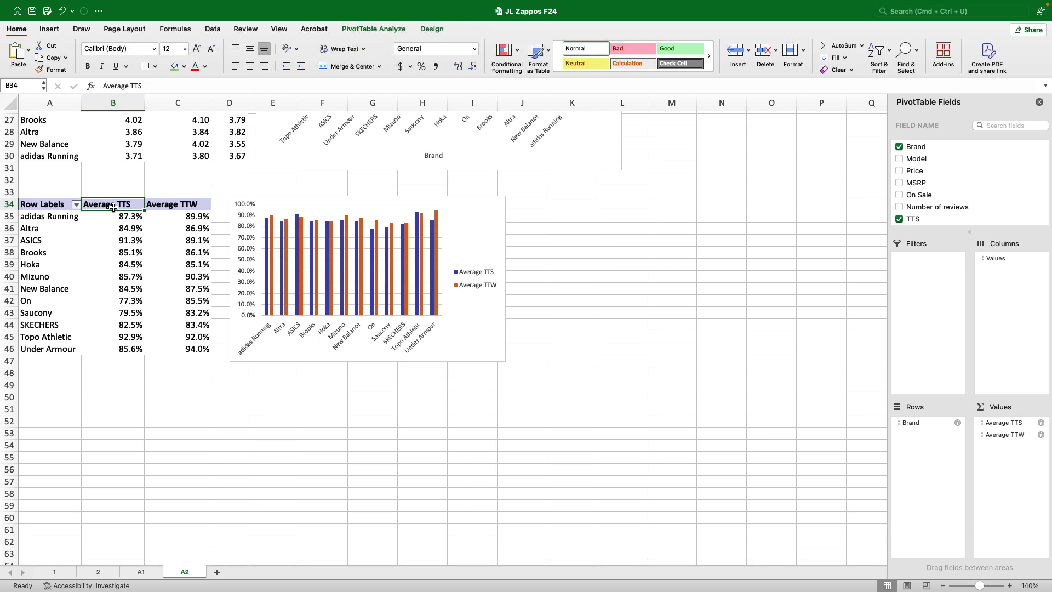
{"action": "type", "text": "True to Size"}
{"action": "key", "text": "Tab"}
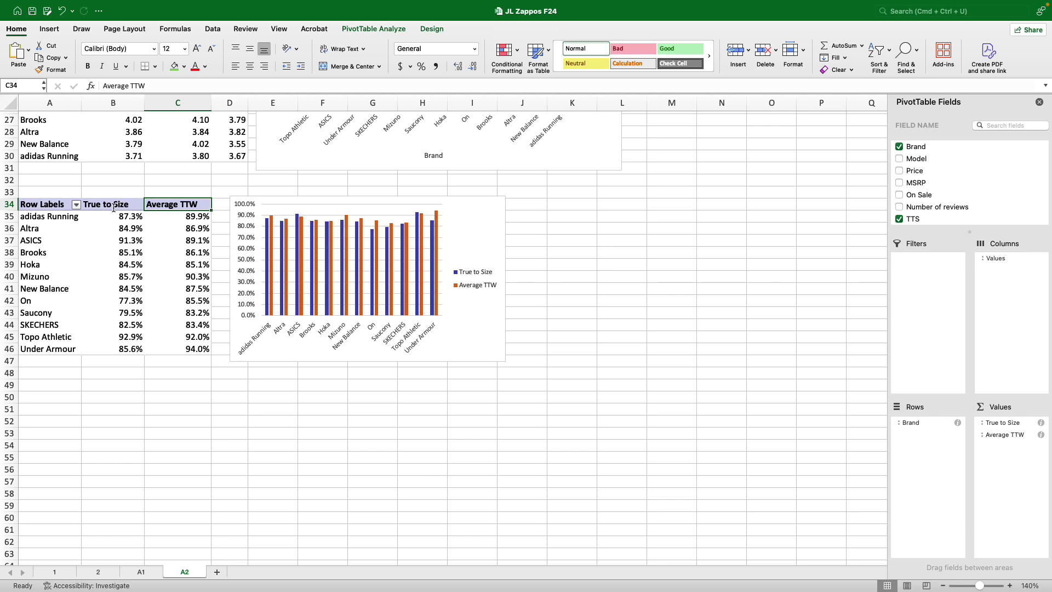
{"action": "type", "text": "True to "}
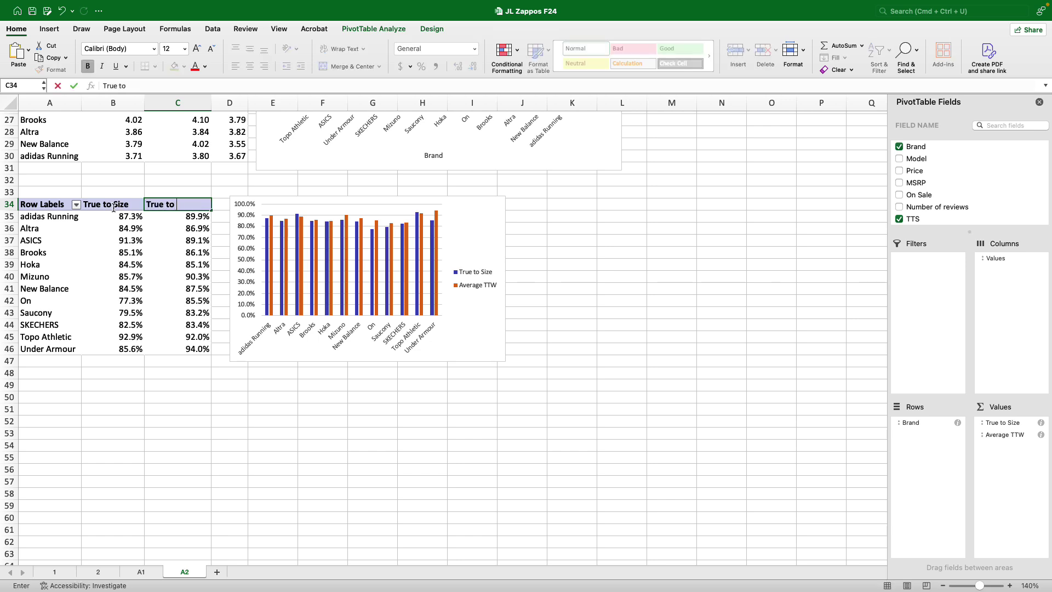
{"action": "type", "text": "Width"}
{"action": "left_click", "coordinate": [471, 300]}
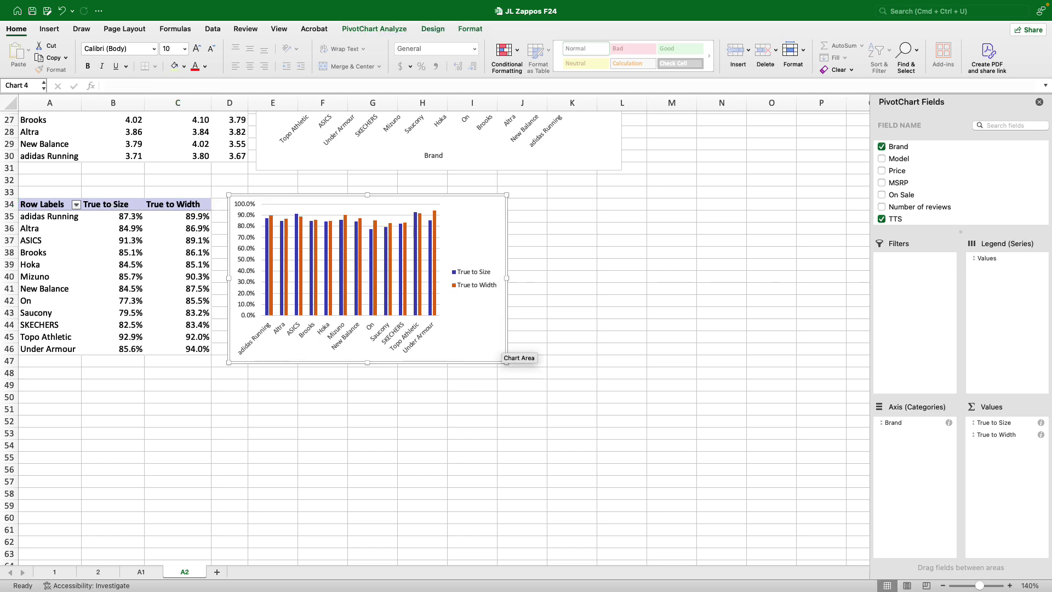
- Widen the new column chart to the end of column K and add a title above it plus horizontal and vertical axis titles
{"action": "left_click_drag", "start_coordinate": [507, 278], "coordinate": [610, 278]}
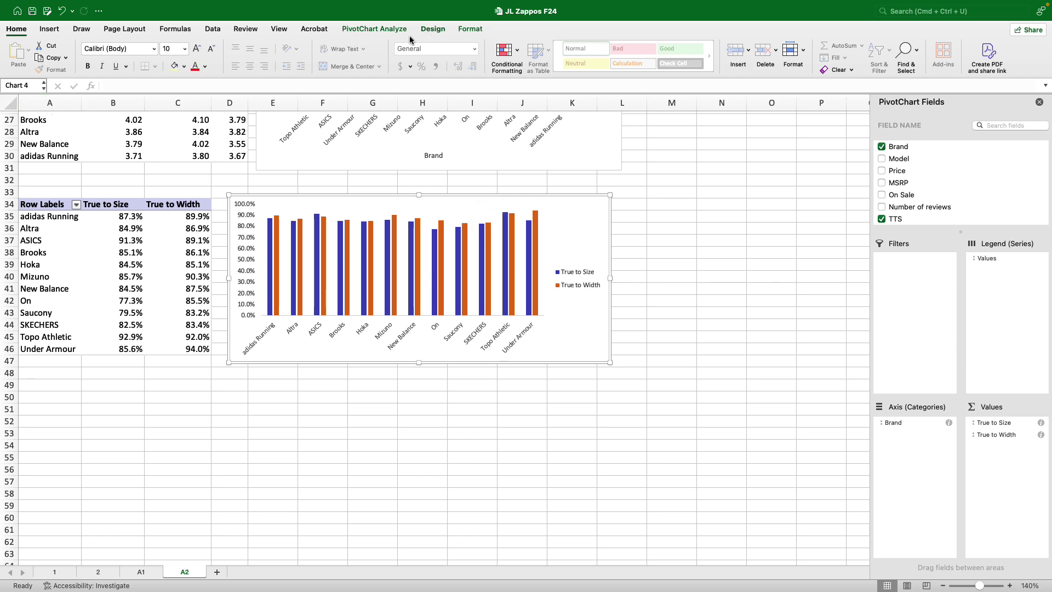
{"action": "left_click", "coordinate": [433, 28]}
{"action": "left_click", "coordinate": [31, 55]}
{"action": "mouse_move", "coordinate": [50, 81]}
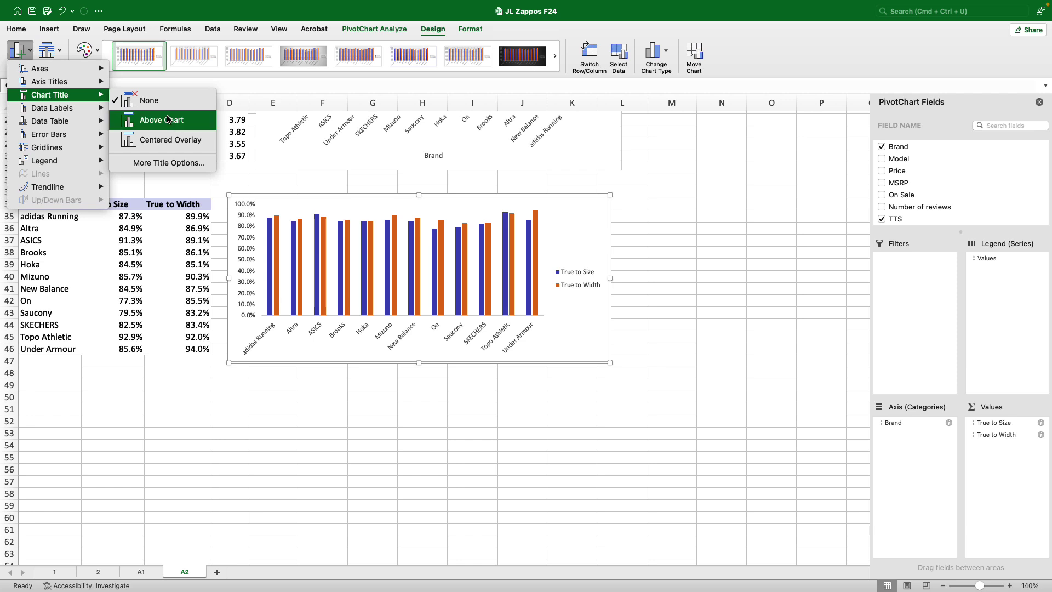
{"action": "left_click", "coordinate": [168, 119]}
{"action": "left_click", "coordinate": [20, 50]}
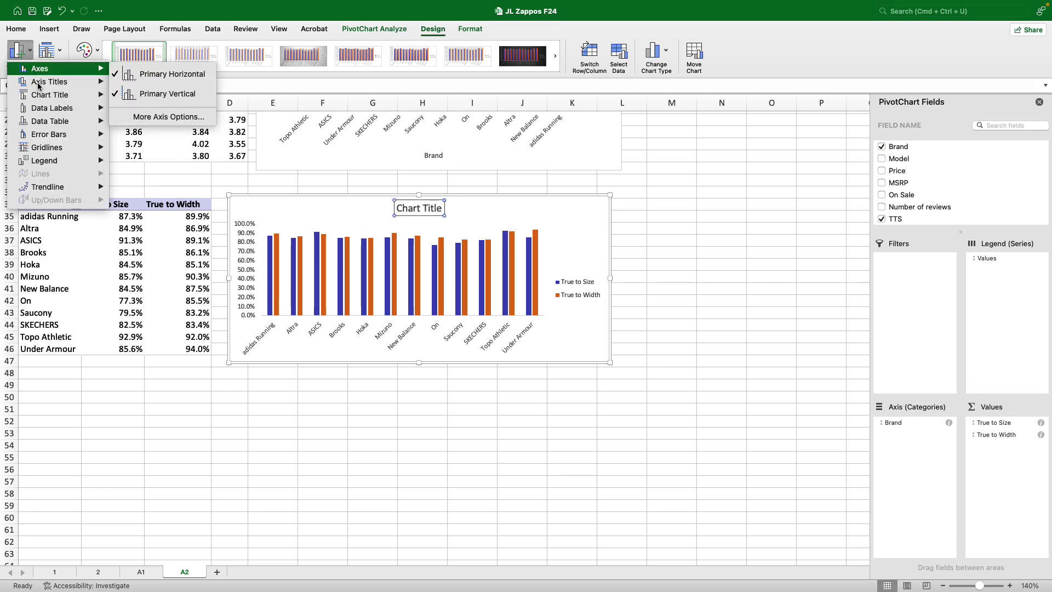
{"action": "mouse_move", "coordinate": [39, 86]}
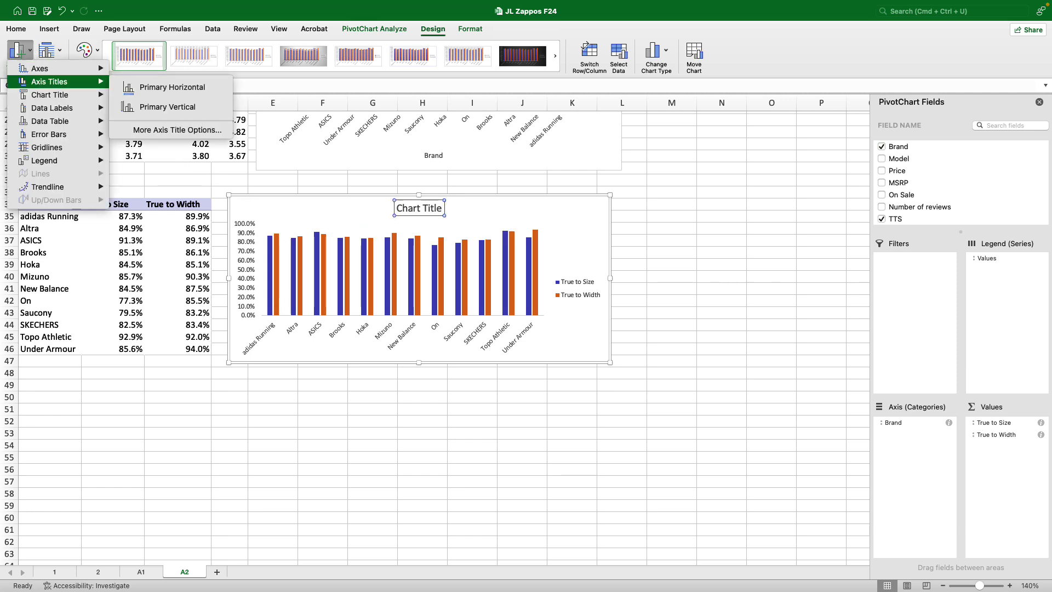
{"action": "left_click", "coordinate": [168, 90]}
{"action": "left_click", "coordinate": [24, 53]}
{"action": "mouse_move", "coordinate": [38, 82]}
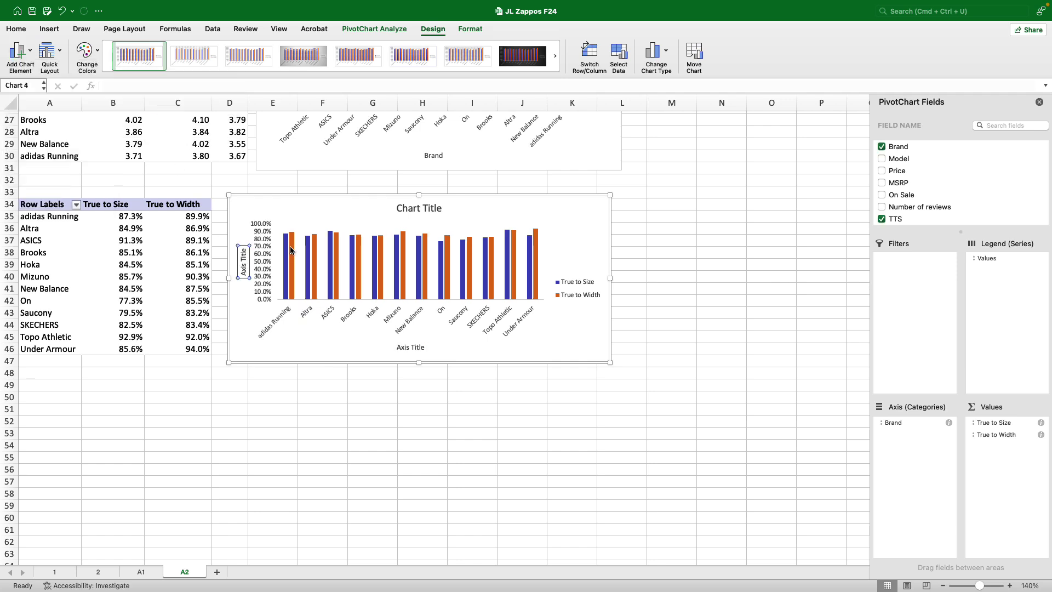
- Set the chart's vertical axis title to "Percent rating" and its horizontal axis title to "Brand"
{"action": "triple_click", "coordinate": [241, 268]}
{"action": "type", "text": "Percent rati"}
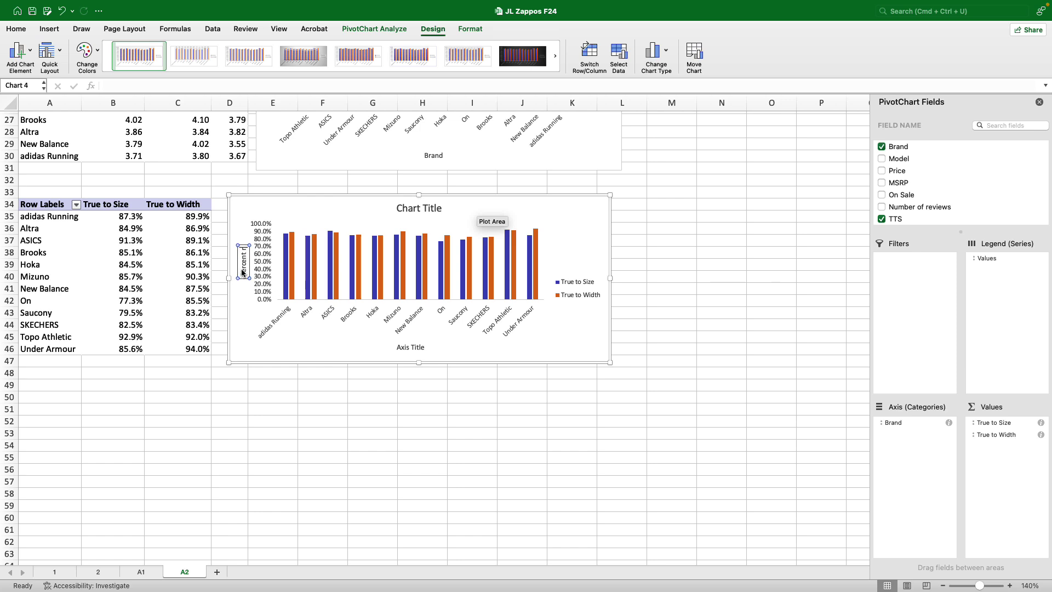
{"action": "type", "text": "ng"}
{"action": "left_click", "coordinate": [410, 347]}
{"action": "left_click_drag", "start_coordinate": [423, 347], "coordinate": [400, 351]}
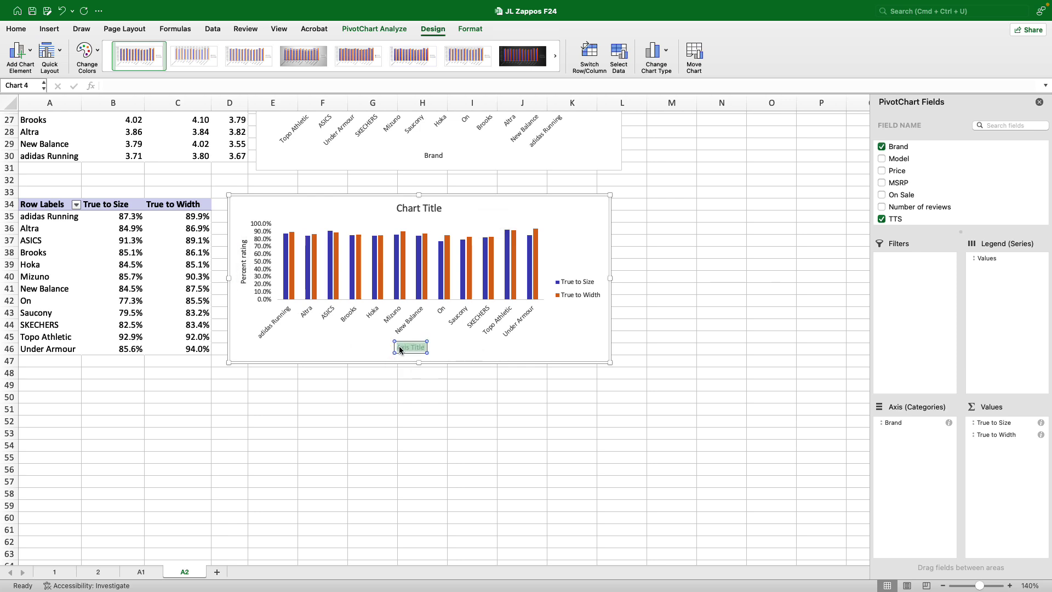
{"action": "type", "text": "Brand"}
- Set the chart title to "Percent of Customers Reporting Accurate Fit by Brand"
{"action": "left_click", "coordinate": [436, 208]}
{"action": "left_click_drag", "start_coordinate": [440, 208], "coordinate": [390, 205]}
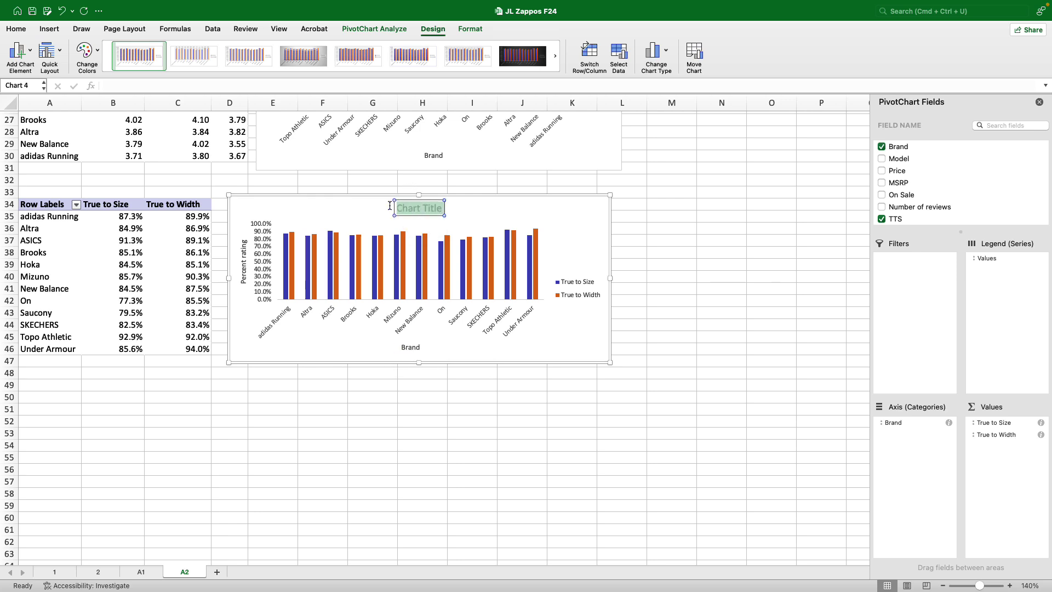
{"action": "type", "text": "Percent"}
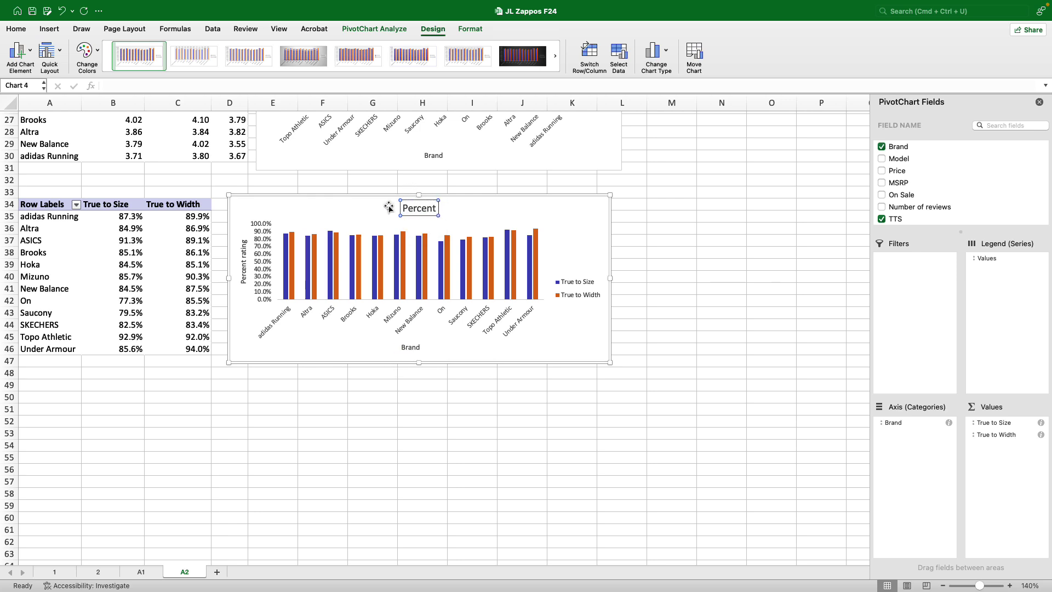
{"action": "type", "text": " of Custo"}
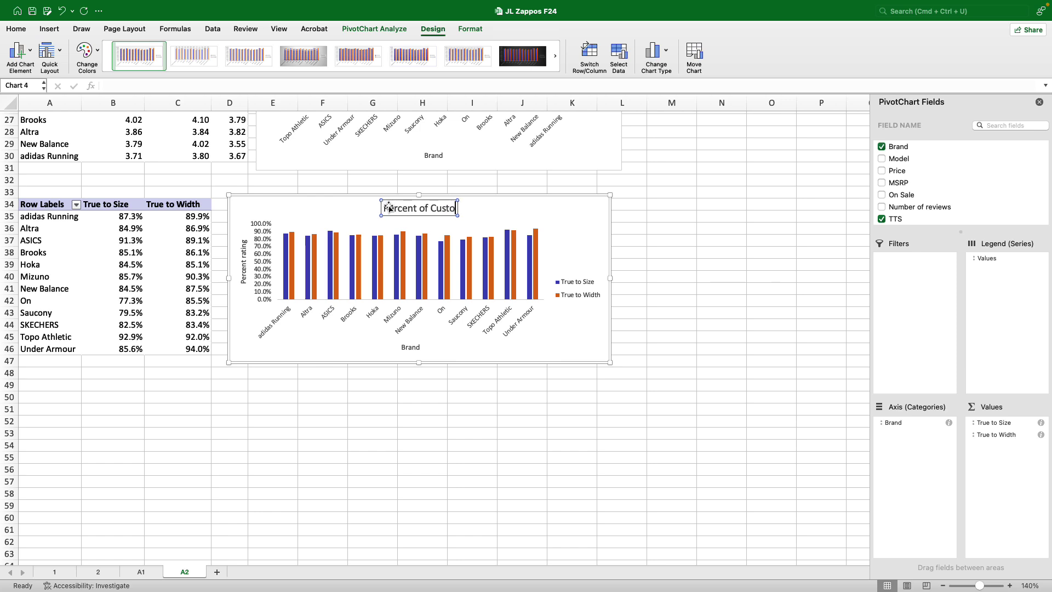
{"action": "type", "text": "mers Re"}
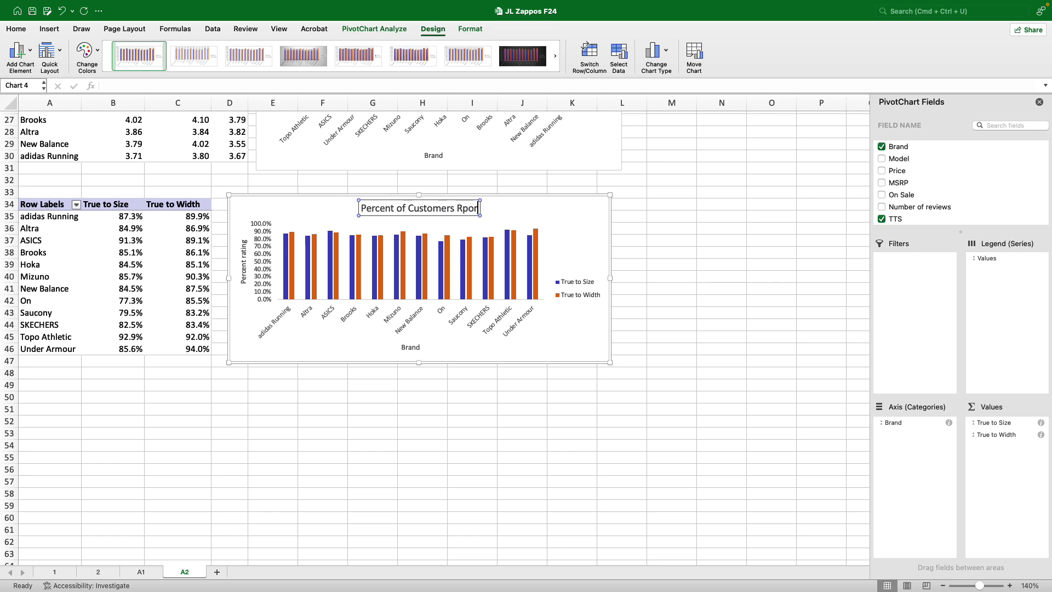
{"action": "type", "text": "portin"}
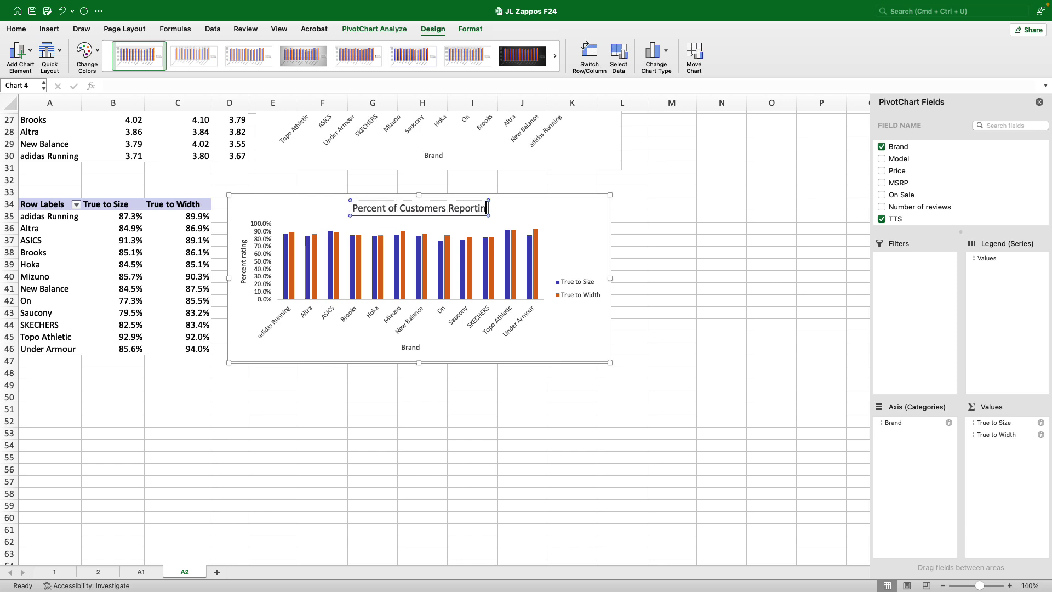
{"action": "type", "text": "g Accurat"}
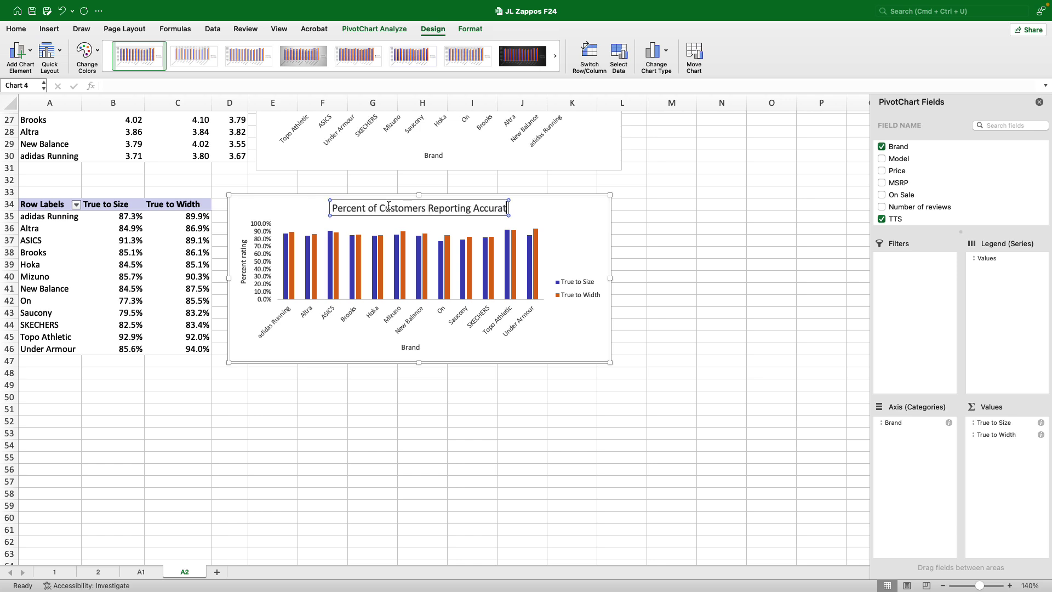
{"action": "type", "text": "e Fit by Br"}
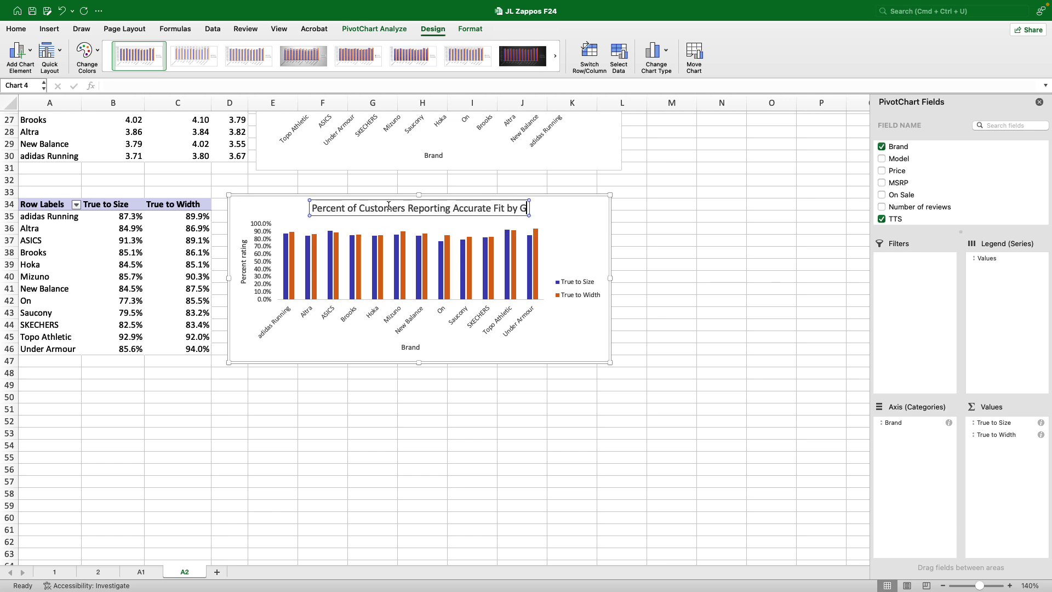
{"action": "type", "text": "and"}
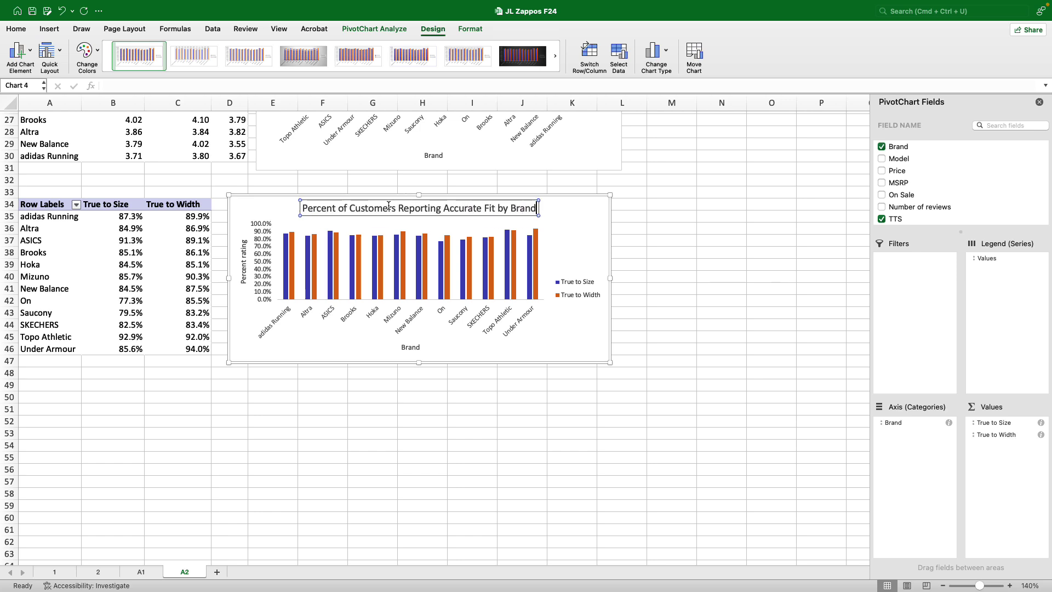
{"action": "type", "text": " (Average"}
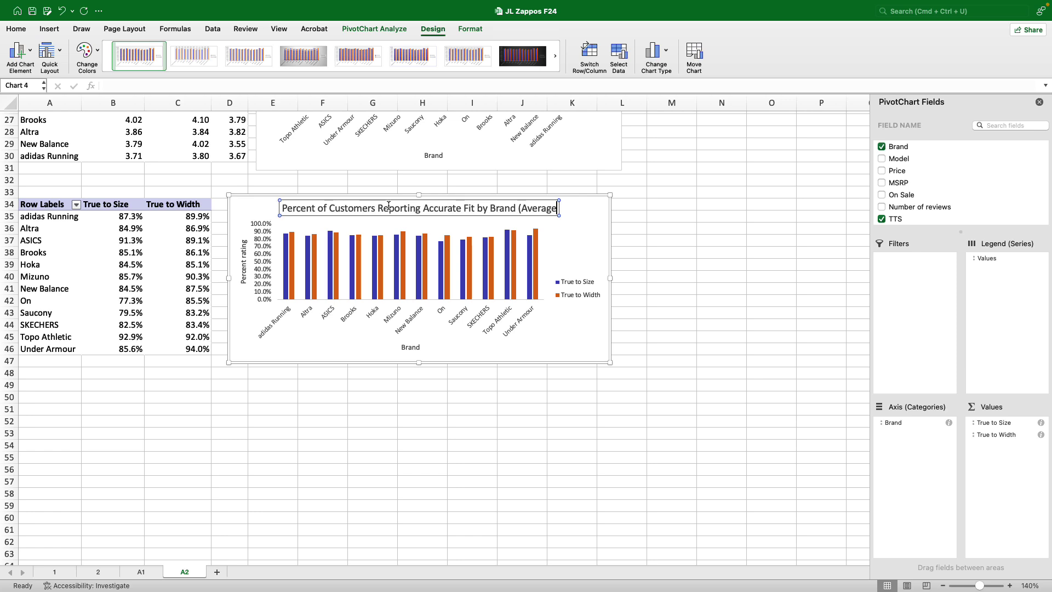
{"action": "type", "text": " across mod"}
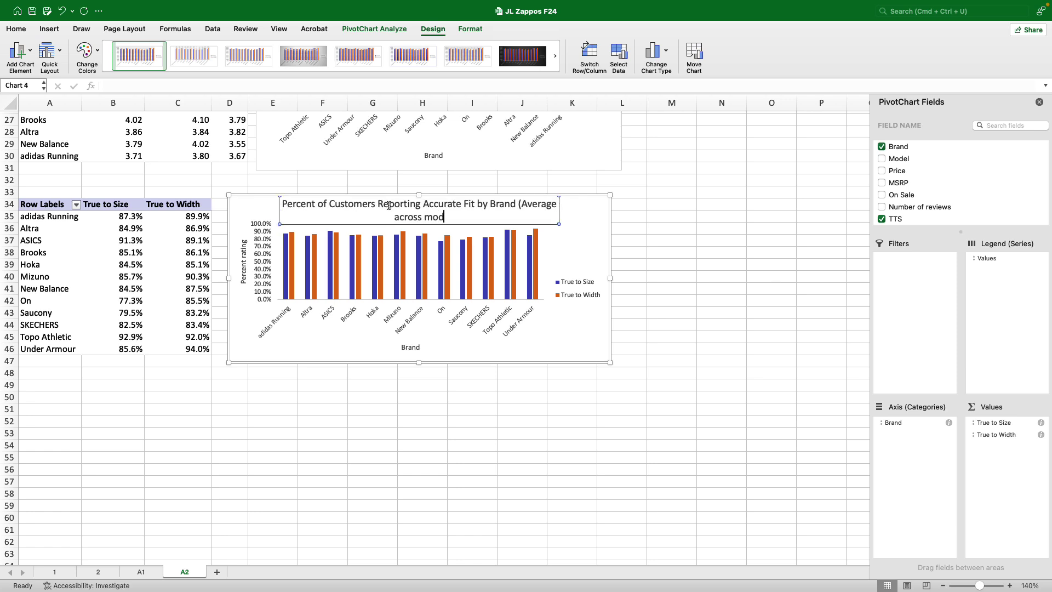
{"action": "type", "text": "els)"}
{"action": "key", "text": "BackSpace"}
{"action": "key", "text": "BackSpace"}
{"action": "key", "text": "BackSpace"}
{"action": "key", "text": "BackSpace"}
{"action": "key", "text": "BackSpace"}
{"action": "key", "text": "BackSpace"}
{"action": "key", "text": "BackSpace"}
{"action": "key", "text": "BackSpace"}
{"action": "key", "text": "BackSpace"}
{"action": "key", "text": "BackSpace"}
{"action": "key", "text": "BackSpace"}
{"action": "key", "text": "BackSpace"}
{"action": "key", "text": "BackSpace"}
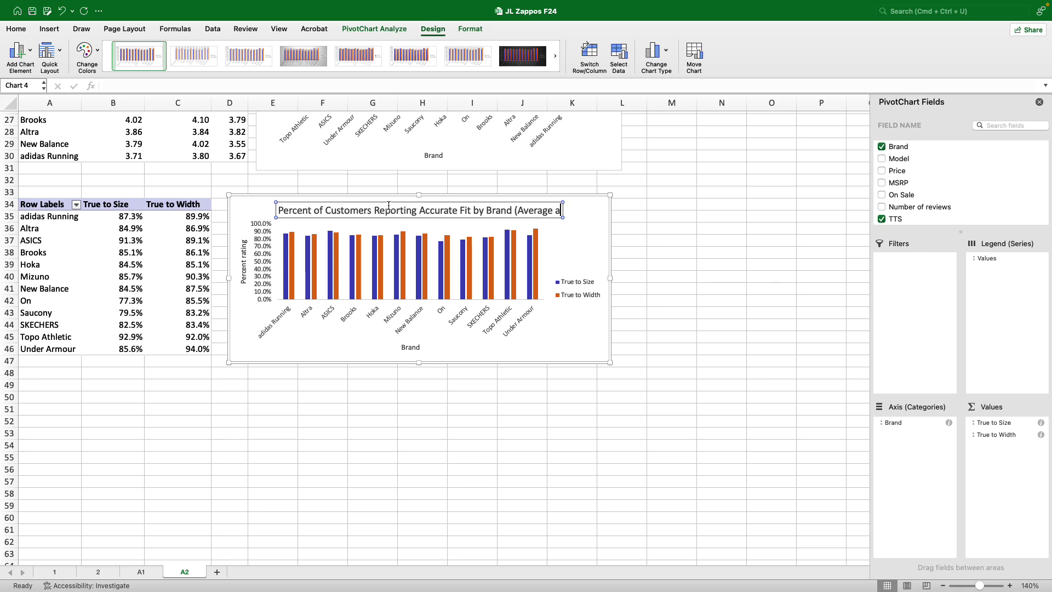
{"action": "key", "text": "BackSpace"}
{"action": "key", "text": "BackSpace"}
{"action": "key", "text": "BackSpace"}
{"action": "key", "text": "BackSpace"}
{"action": "key", "text": "BackSpace"}
{"action": "key", "text": "BackSpace"}
{"action": "key", "text": "BackSpace"}
{"action": "key", "text": "BackSpace"}
{"action": "key", "text": "BackSpace"}
{"action": "key", "text": "BackSpace"}
{"action": "key", "text": "BackSpace"}
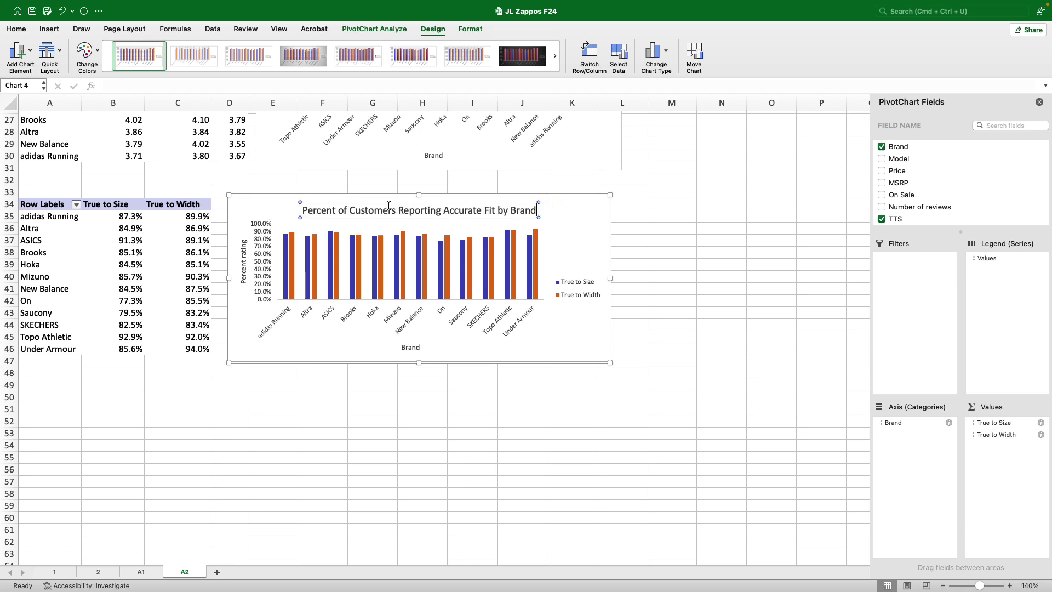
{"action": "left_click", "coordinate": [683, 399]}
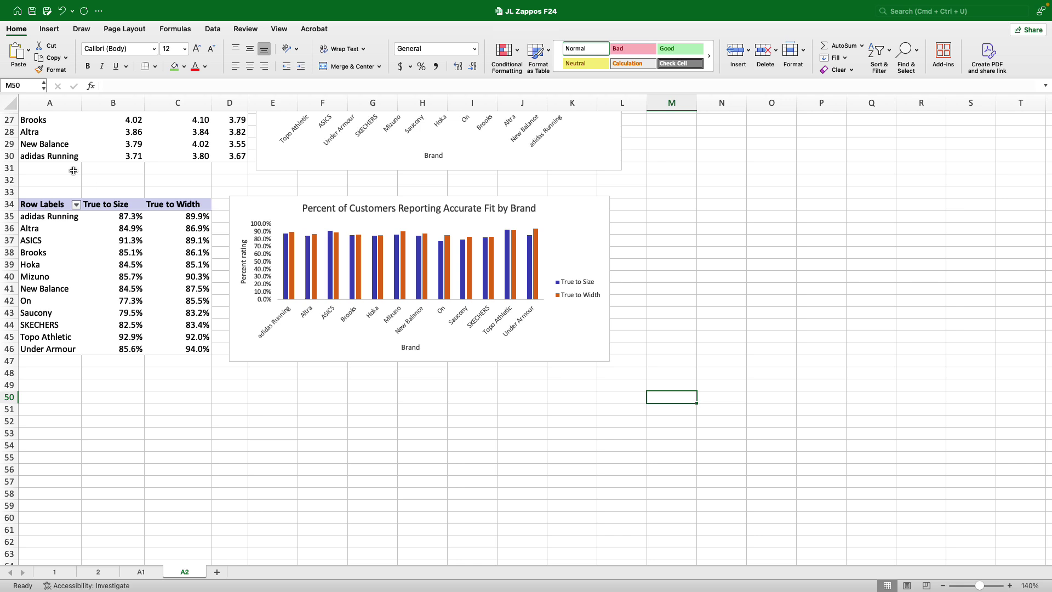
- Sort the fit PivotTable's brands in descending order by True to Size
{"action": "left_click", "coordinate": [77, 205]}
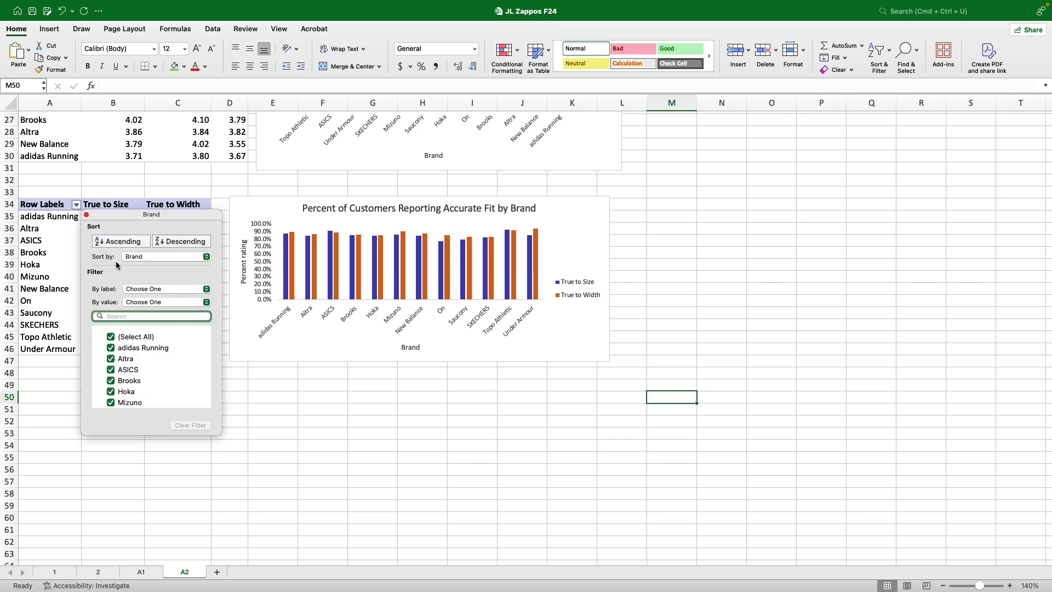
{"action": "left_click", "coordinate": [147, 257]}
{"action": "left_click", "coordinate": [148, 267]}
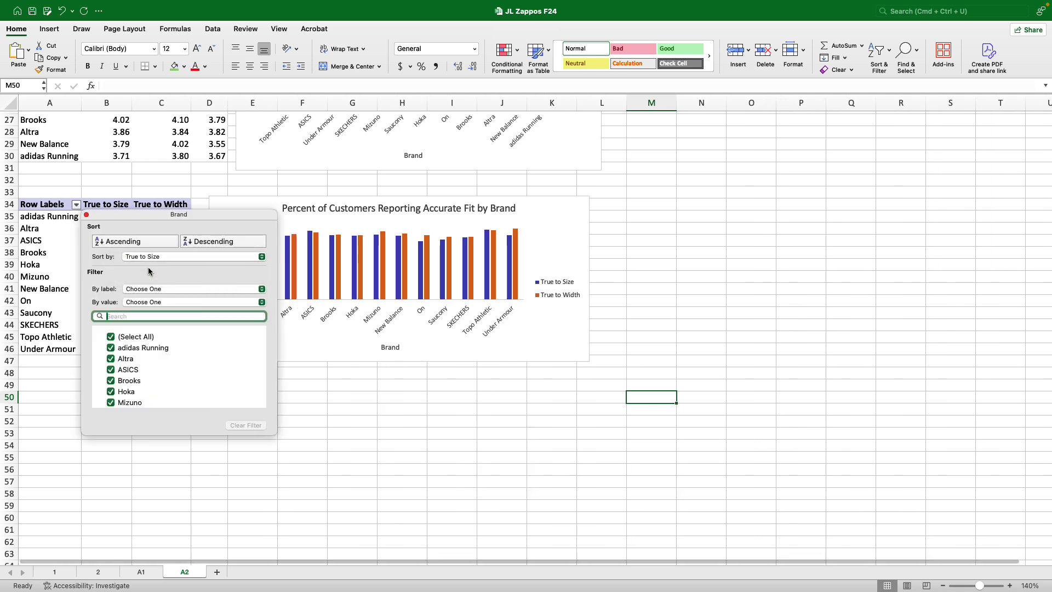
{"action": "left_click", "coordinate": [206, 245]}
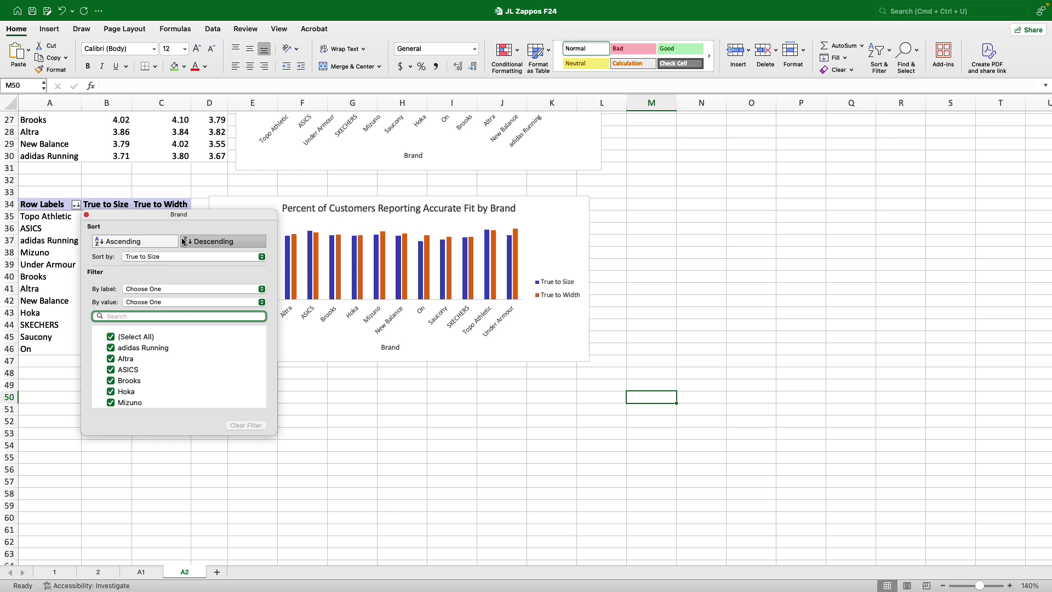
{"action": "left_click", "coordinate": [86, 215]}
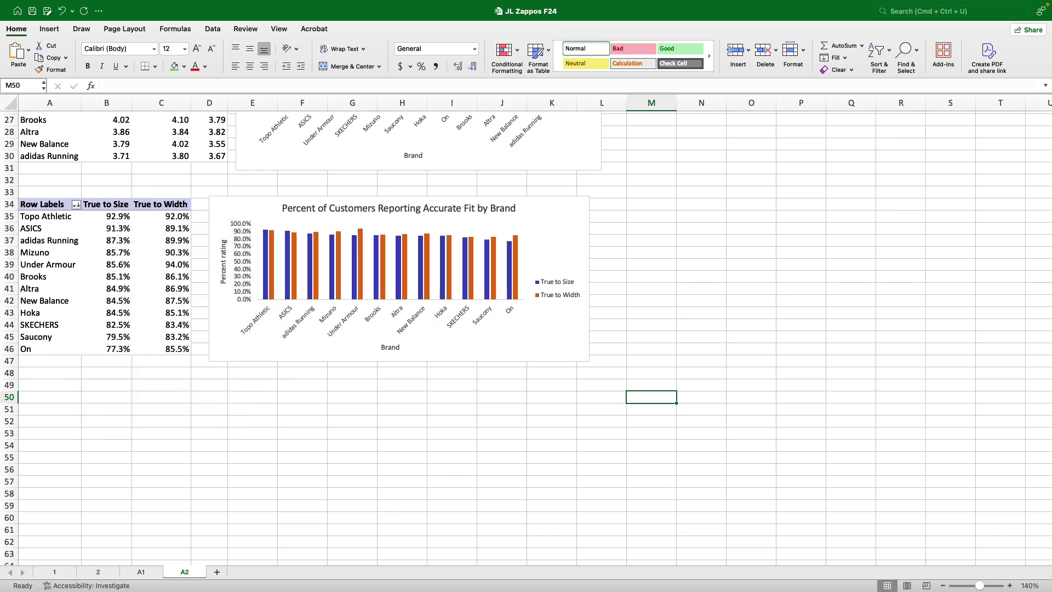
- Move the assignment instructions text box away from the charts so it spans about columns N to T
{"action": "scroll", "coordinate": [685, 459], "scroll_direction": "up", "scroll_amount": 5}
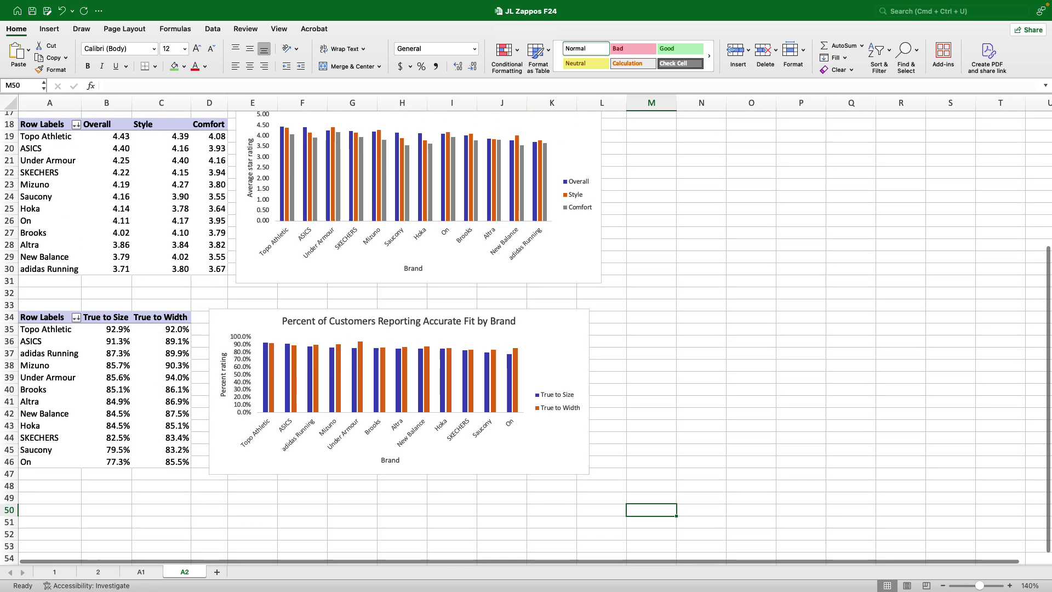
{"action": "left_click", "coordinate": [943, 585]}
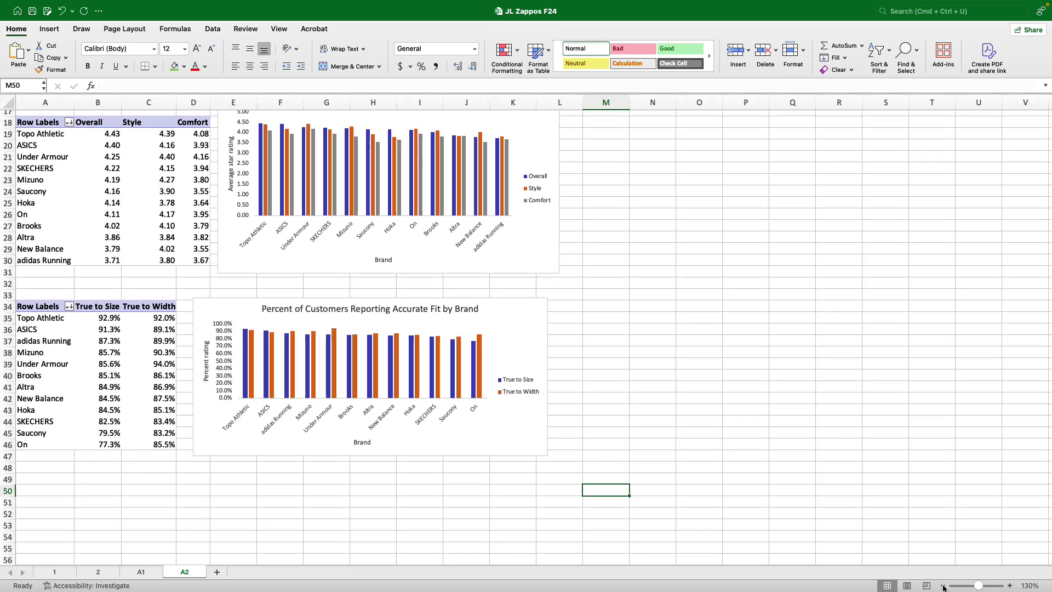
{"action": "left_click", "coordinate": [943, 585]}
{"action": "scroll", "coordinate": [828, 446], "scroll_direction": "up", "scroll_amount": 6}
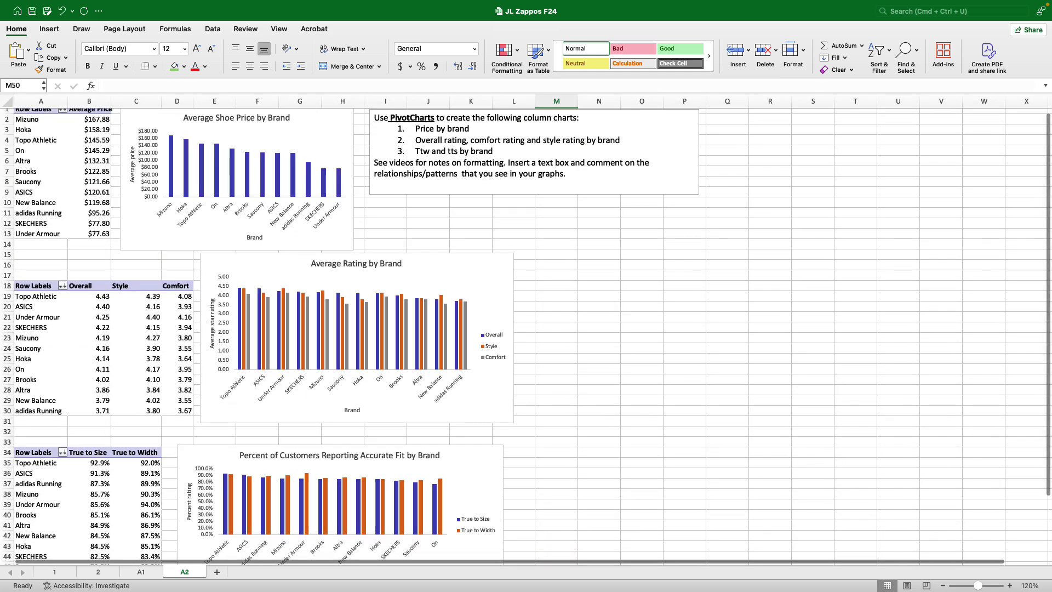
{"action": "left_click", "coordinate": [943, 585]}
{"action": "left_click", "coordinate": [791, 491]}
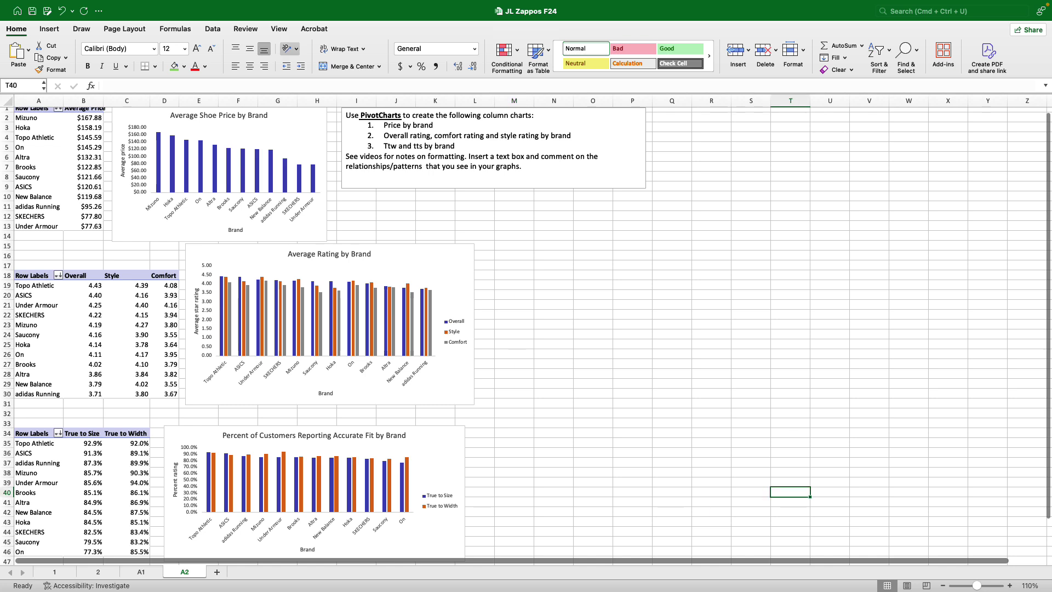
{"action": "left_click_drag", "start_coordinate": [342, 127], "coordinate": [527, 130]}
- Move the Average Shoe Price chart to start at column E and widen it into column L
{"action": "left_click", "coordinate": [168, 127]}
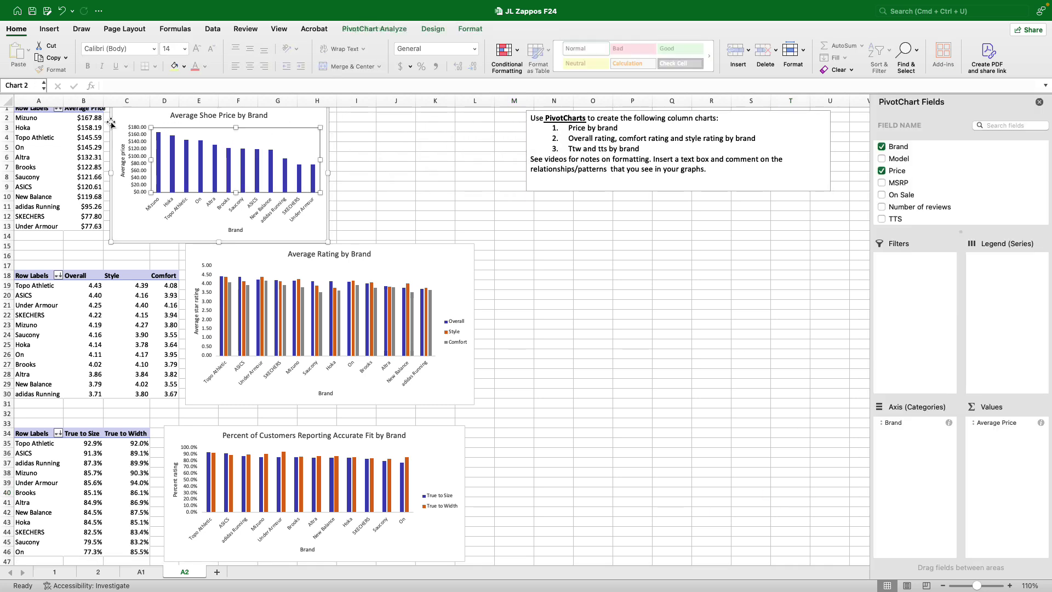
{"action": "left_click_drag", "start_coordinate": [168, 127], "coordinate": [188, 110]}
{"action": "left_click_drag", "start_coordinate": [405, 169], "coordinate": [471, 169]}
- Widen the Percent of Customers Reporting Accurate Fit chart slightly so its edge lines up with the ratings chart
{"action": "left_click", "coordinate": [463, 514]}
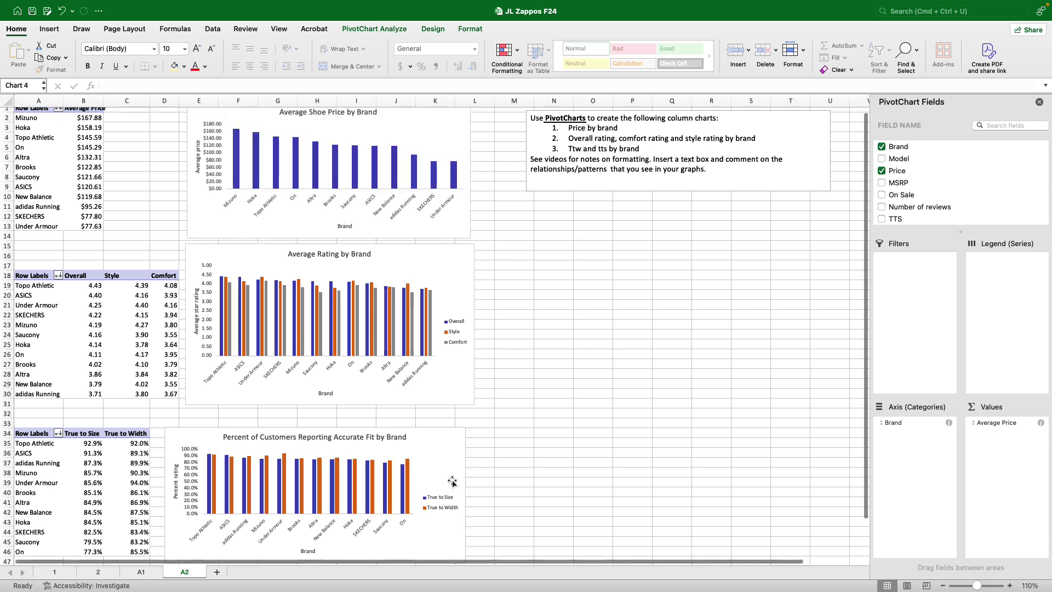
{"action": "left_click_drag", "start_coordinate": [466, 494], "coordinate": [477, 494]}
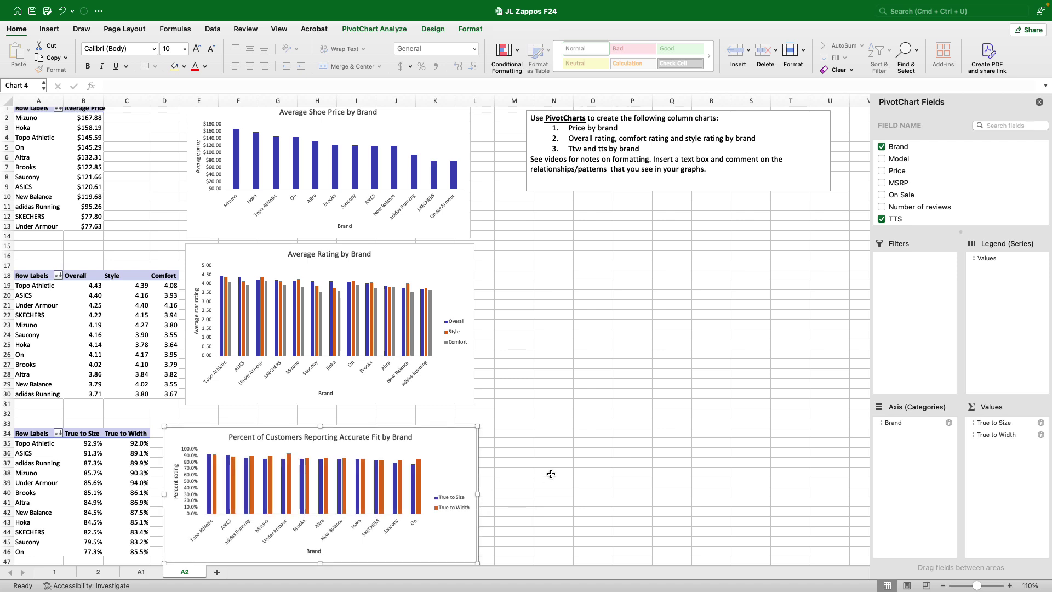
{"action": "left_click", "coordinate": [553, 472]}
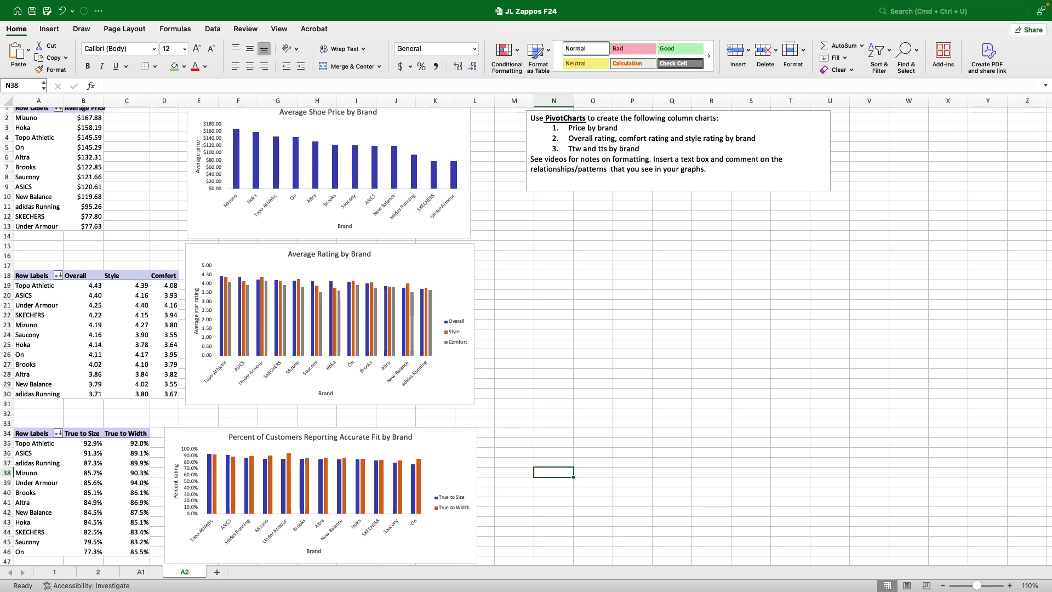
- Insert a text box beside the ratings chart, spanning about columns M to R and rows 16 to 29
{"action": "left_click", "coordinate": [632, 403]}
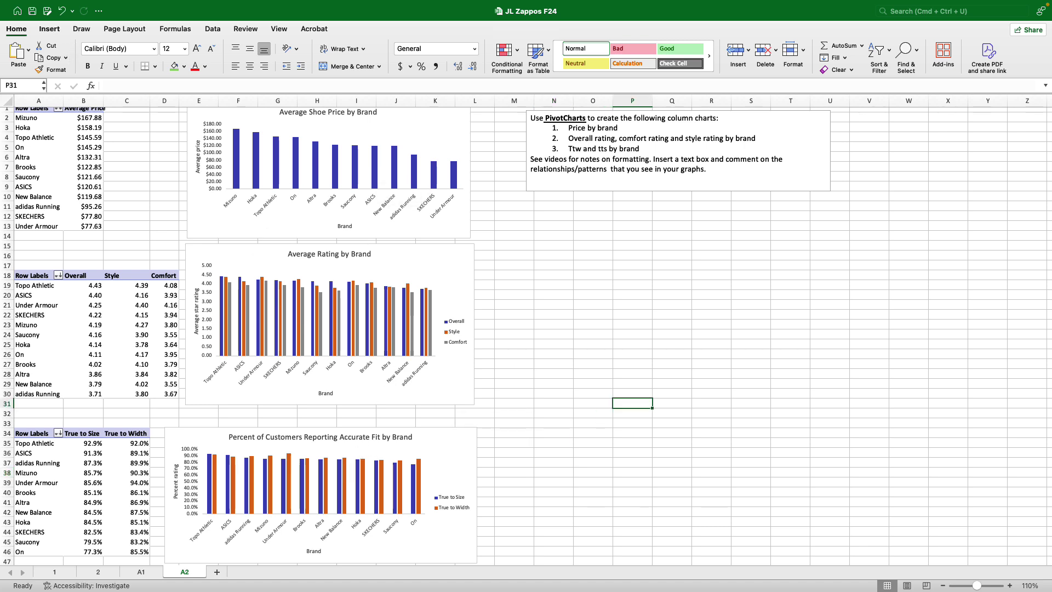
{"action": "left_click", "coordinate": [49, 29]}
{"action": "left_click", "coordinate": [612, 51]}
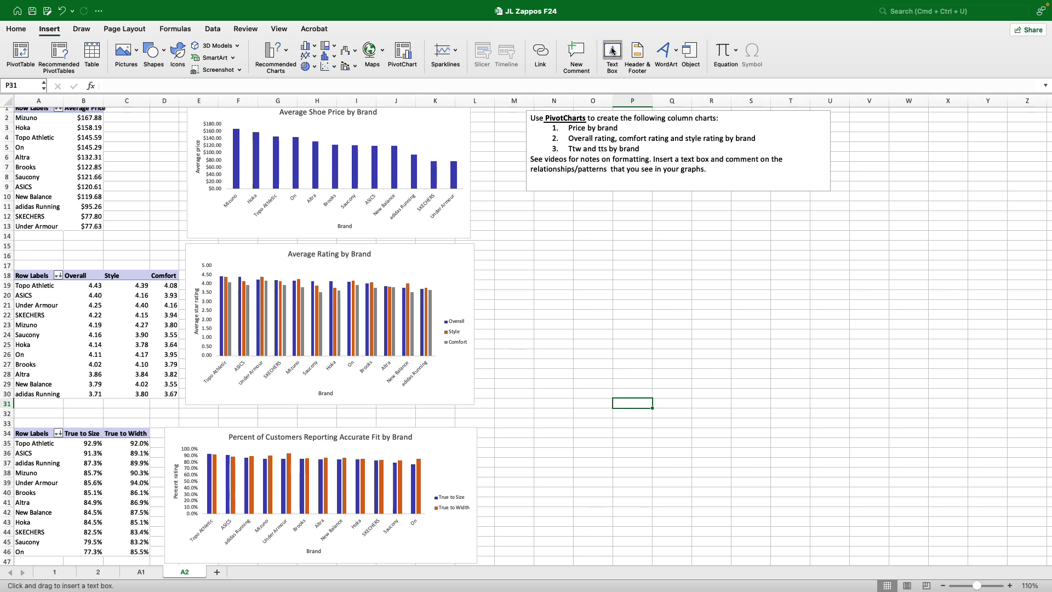
{"action": "left_click_drag", "start_coordinate": [519, 254], "coordinate": [737, 385]}
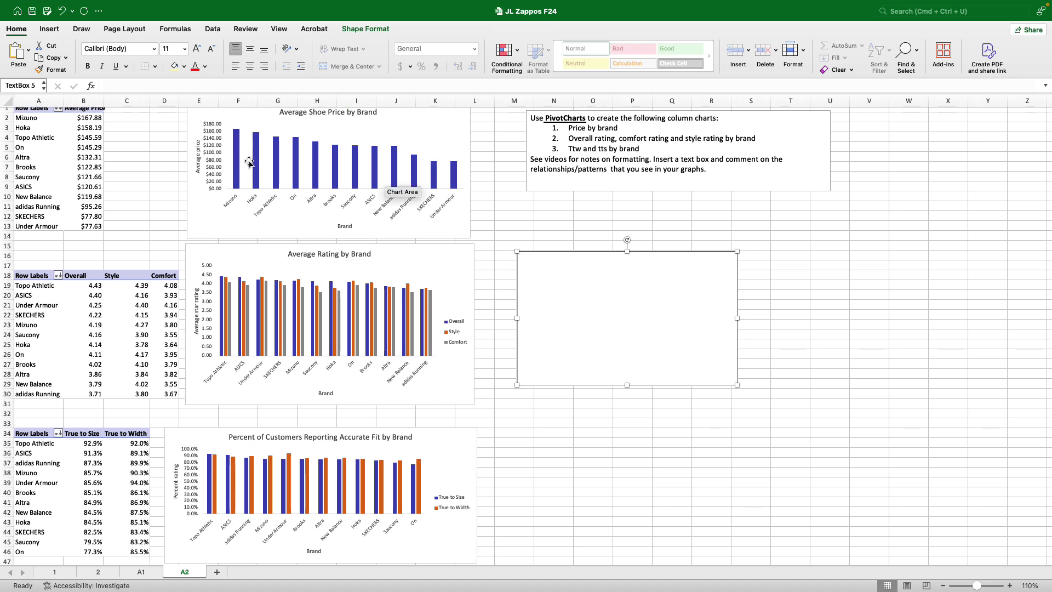
{"action": "mouse_move", "coordinate": [260, 160]}
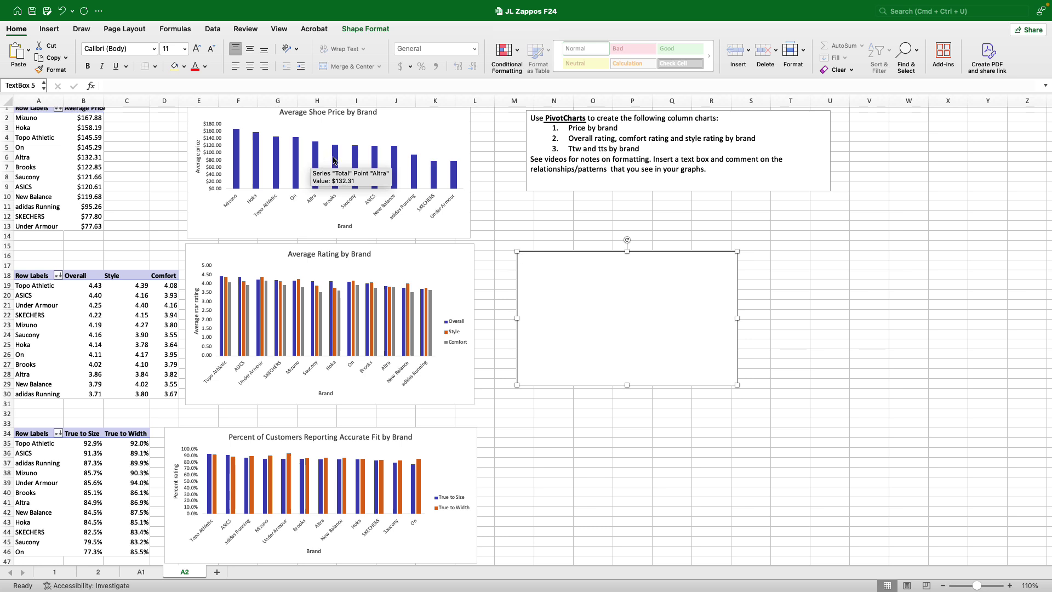
{"action": "mouse_move", "coordinate": [339, 160]}
{"action": "mouse_move", "coordinate": [374, 163]}
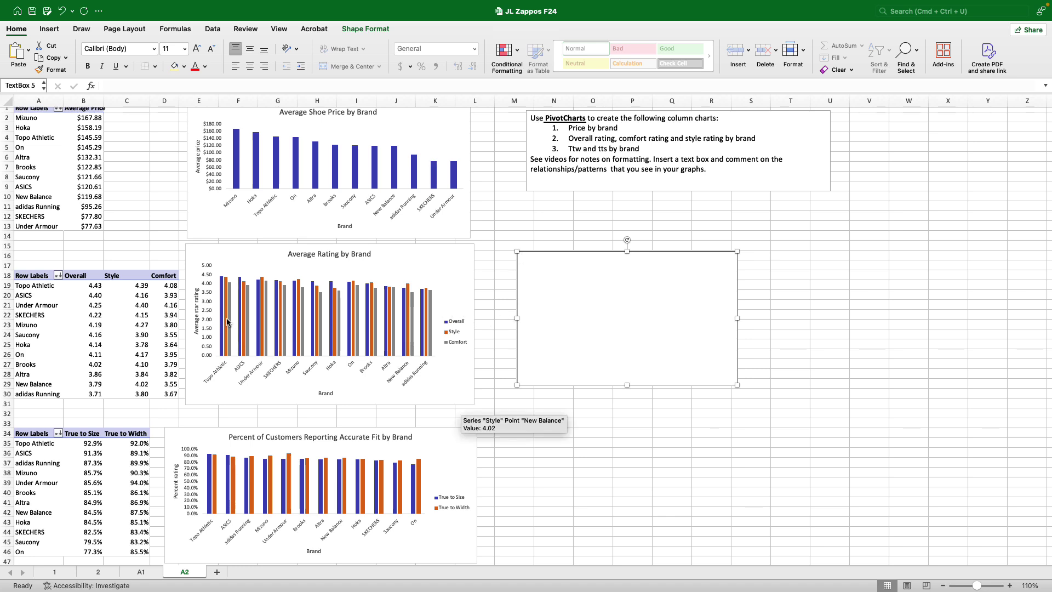
{"action": "mouse_move", "coordinate": [246, 323]}
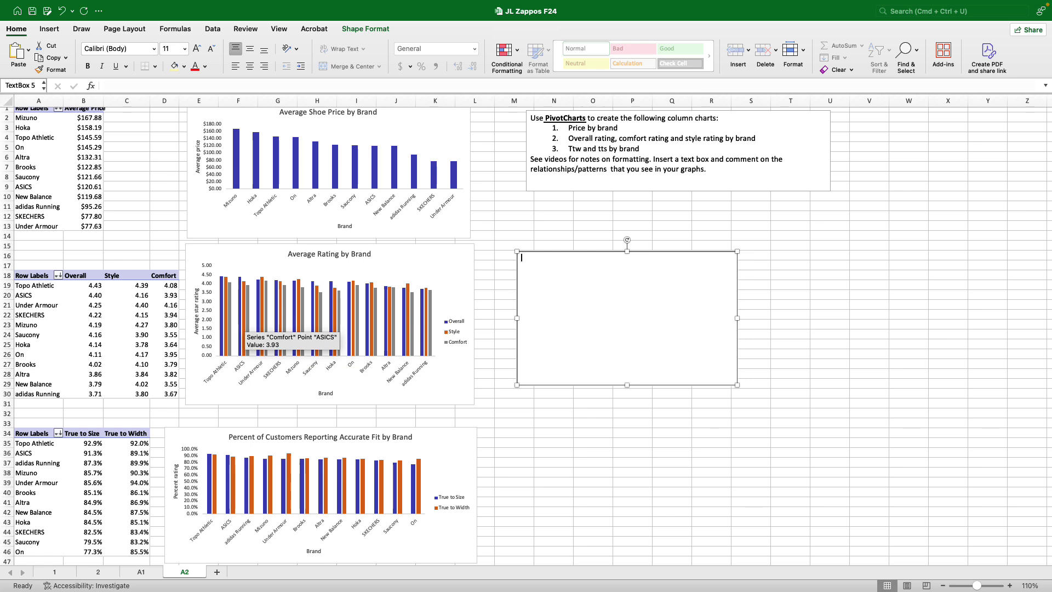
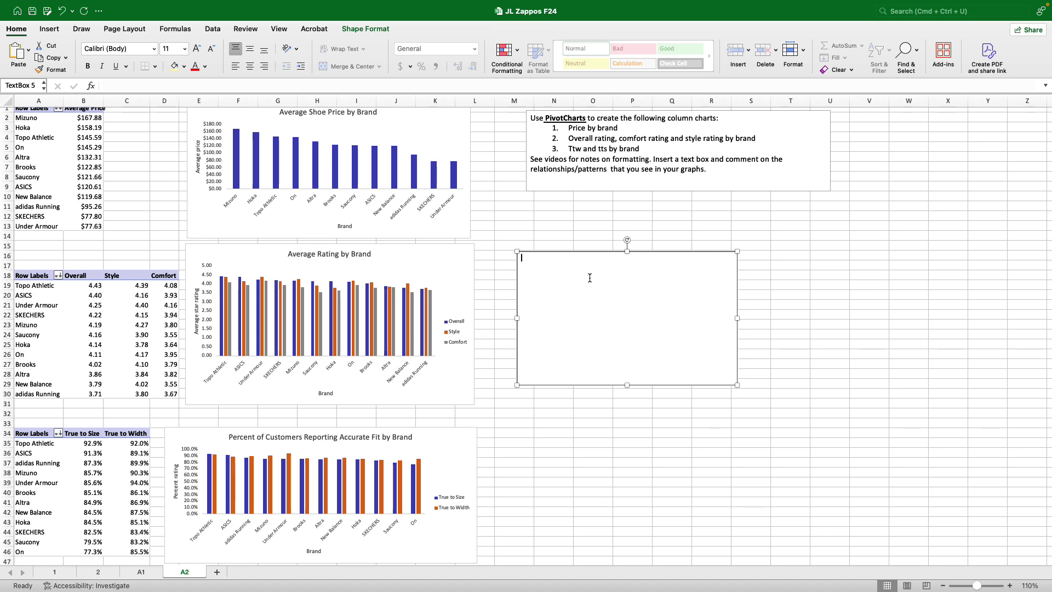
{"action": "type", "text": "Overall, these charts show that"}
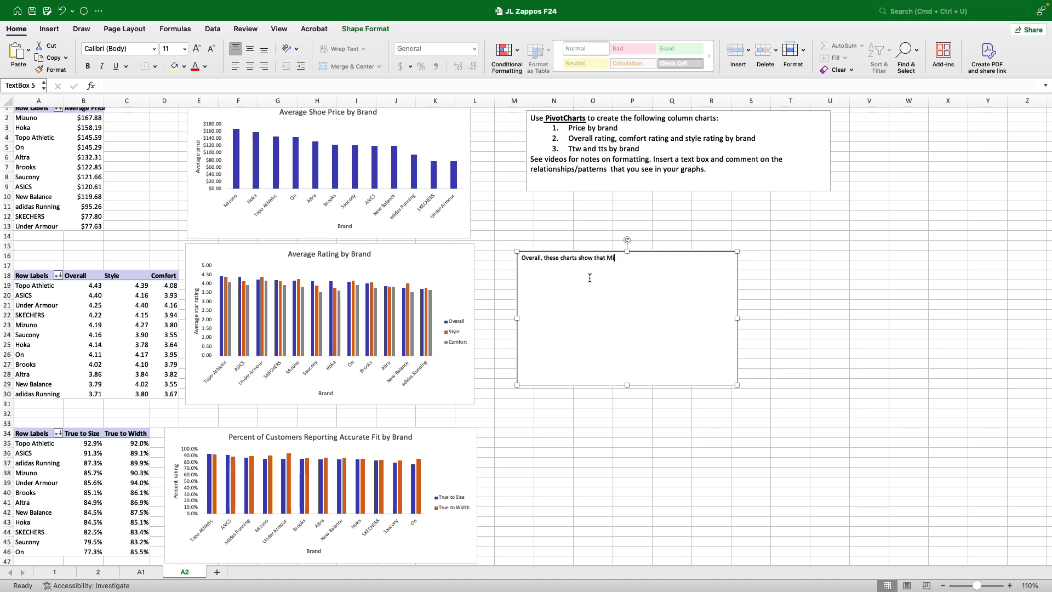
{"action": "left_click_drag", "start_coordinate": [614, 258], "coordinate": [525, 257]}
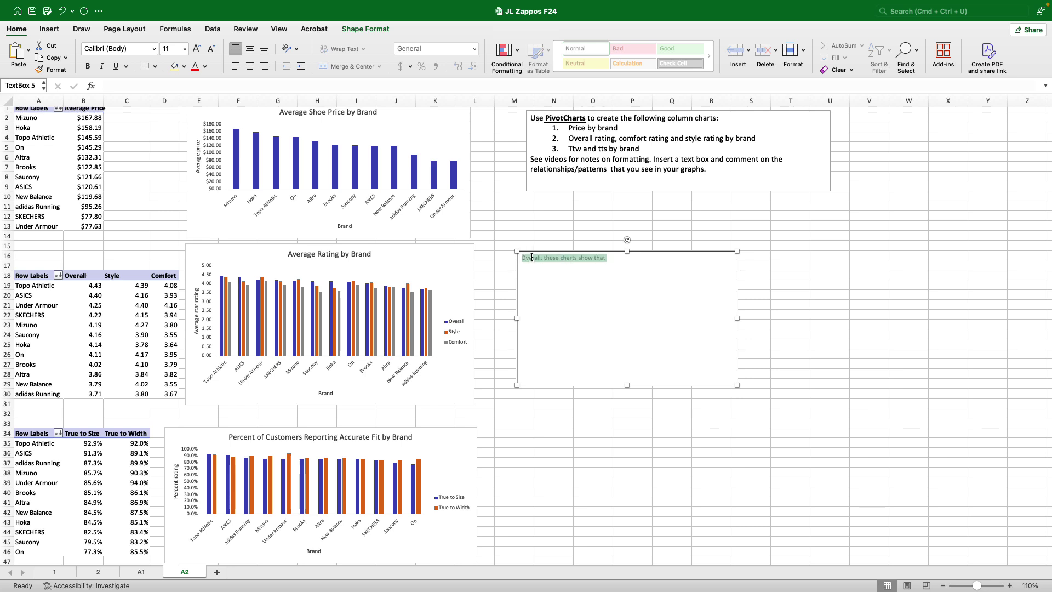
{"action": "key", "text": "BackSpace"}
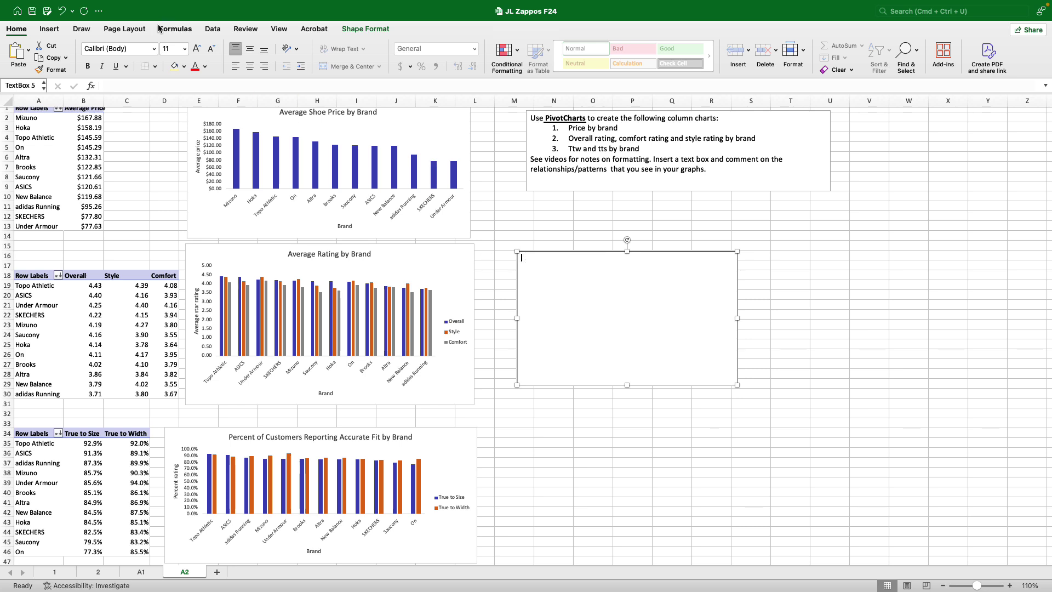
- Set the new text box's font to Avenir at 14 points
{"action": "left_click", "coordinate": [154, 48]}
{"action": "left_click", "coordinate": [109, 145]}
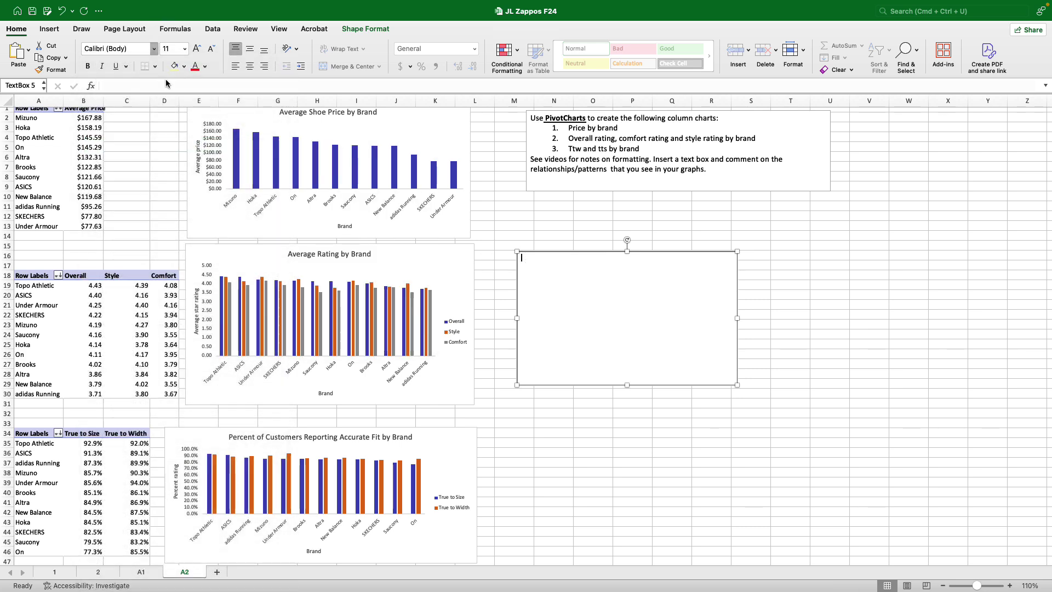
{"action": "left_click", "coordinate": [196, 49]}
{"action": "left_click", "coordinate": [196, 48]}
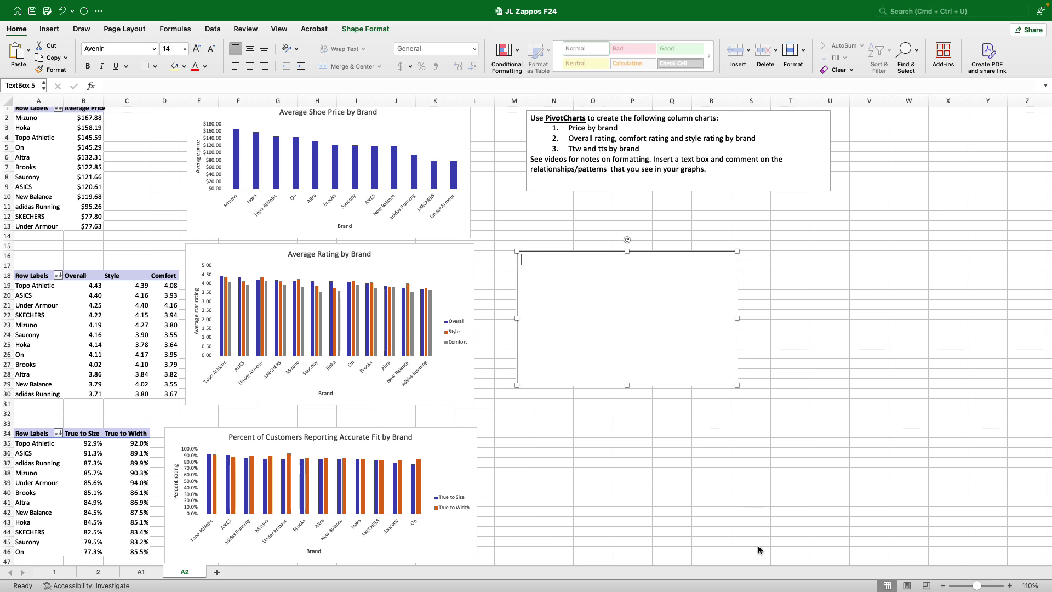
- Write in the text box: "Mizuno and Hoka are the most expensive brands of shoes, but neither rate in the top 3 for overall rating or fit."
{"action": "left_click", "coordinate": [1009, 585]}
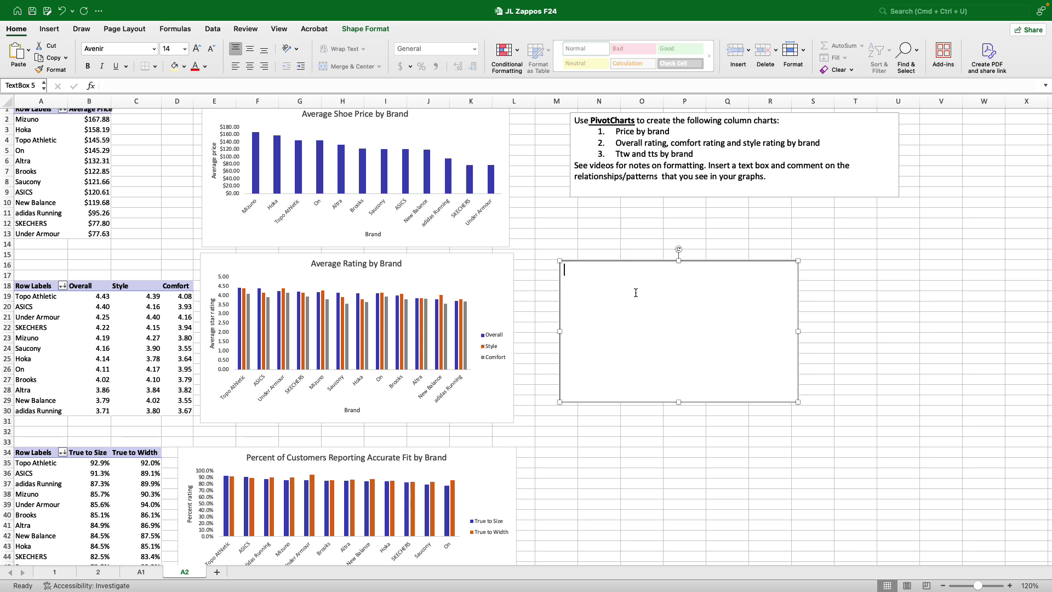
{"action": "type", "text": "Mizuno and Hoka are the mos"}
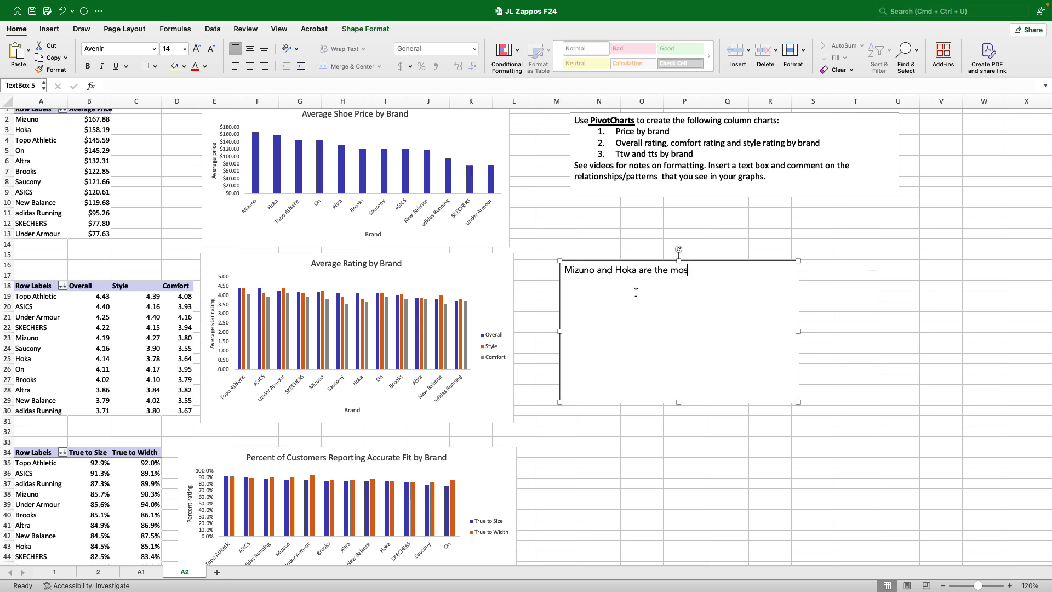
{"action": "type", "text": "t expensive brand"}
{"action": "type", "text": "f shoes, but"}
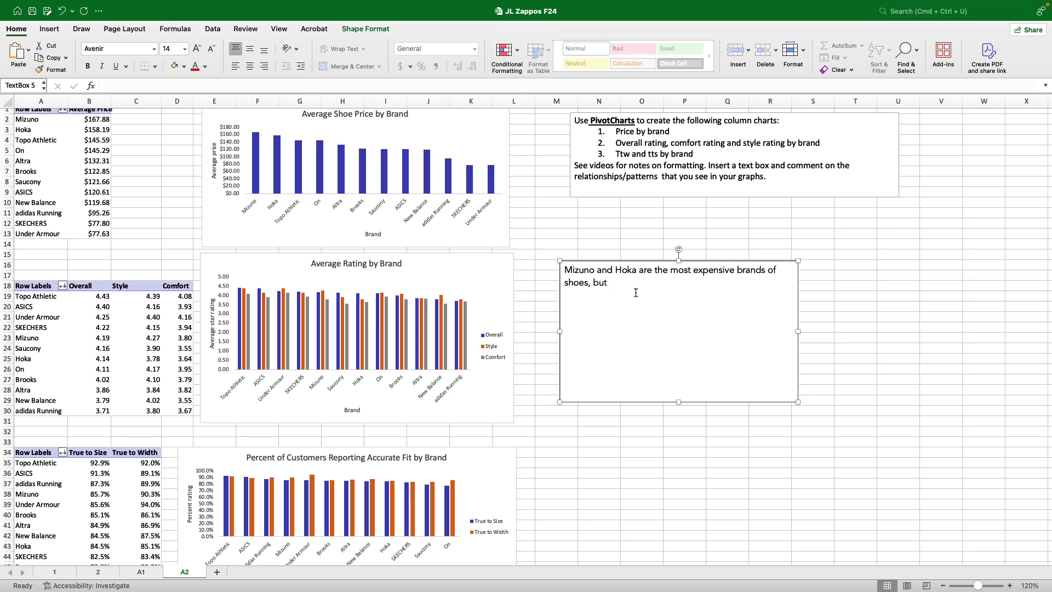
{"action": "type", "text": " neither rate in the tip"}
{"action": "key", "text": "BackSpace"}
{"action": "key", "text": "BackSpace"}
{"action": "key", "text": "BackSpace"}
{"action": "type", "text": "op 3 for overall r"}
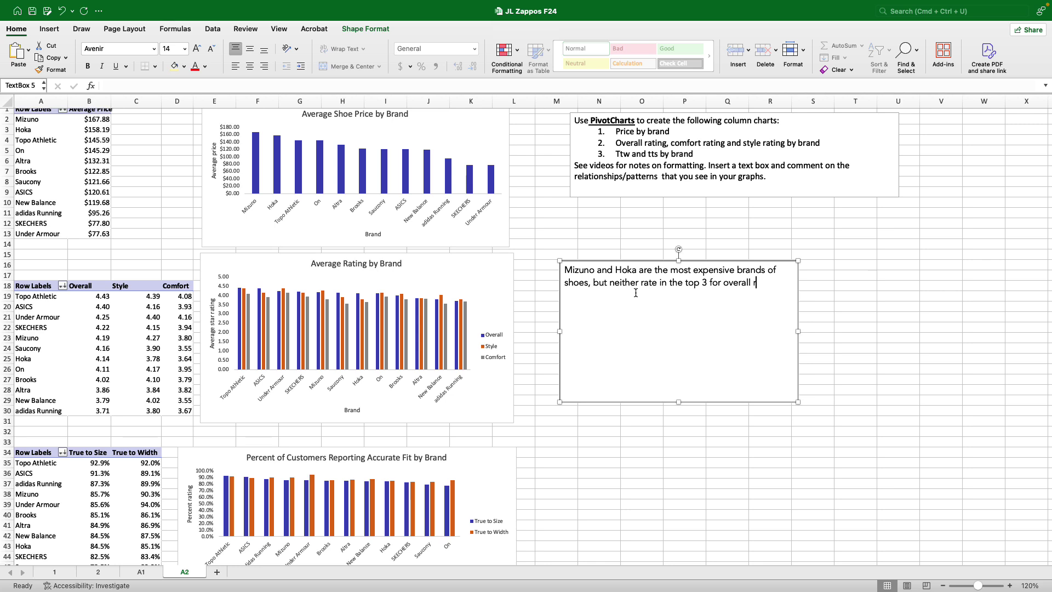
{"action": "type", "text": "ating or fit."}
- Add a second paragraph after a blank line: "ASICS and Topo Athletic receive the highest Overall Ratings and True to Size ratings"
{"action": "key", "text": "Return"}
{"action": "type", "text": "Asics and To"}
{"action": "key", "text": "BackSpace"}
{"action": "key", "text": "BackSpace"}
{"action": "key", "text": "BackSpace"}
{"action": "key", "text": "BackSpace"}
{"action": "key", "text": "BackSpace"}
{"action": "key", "text": "BackSpace"}
{"action": "key", "text": "BackSpace"}
{"action": "key", "text": "BackSpace"}
{"action": "key", "text": "BackSpace"}
{"action": "key", "text": "BackSpace"}
{"action": "key", "text": "BackSpace"}
{"action": "type", "text": "SICS and Topo"}
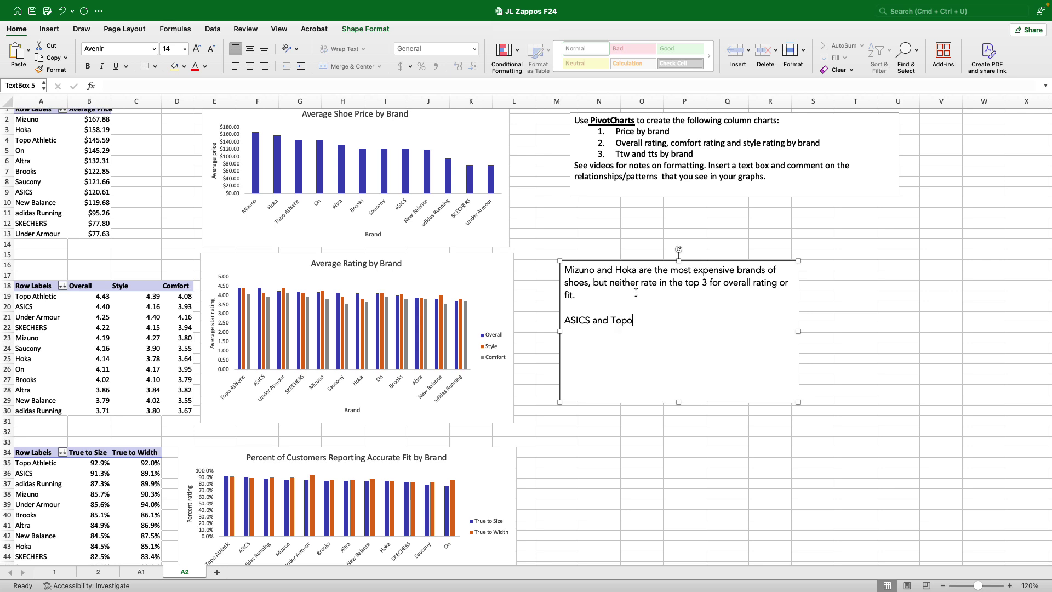
{"action": "type", "text": " Athletic ha"}
{"action": "type", "text": "ve"}
{"action": "key", "text": "BackSpace"}
{"action": "key", "text": "BackSpace"}
{"action": "key", "text": "BackSpace"}
{"action": "key", "text": "BackSpace"}
{"action": "type", "text": "receive "}
{"action": "type", "text": "highe"}
{"action": "key", "text": "BackSpace"}
{"action": "key", "text": "BackSpace"}
{"action": "key", "text": "BackSpace"}
{"action": "key", "text": "BackSpace"}
{"action": "key", "text": "BackSpace"}
{"action": "type", "text": "the highest"}
{"action": "key", "text": "BackSpace"}
{"action": "key", "text": "BackSpace"}
{"action": "key", "text": "BackSpace"}
{"action": "key", "text": "BackSpace"}
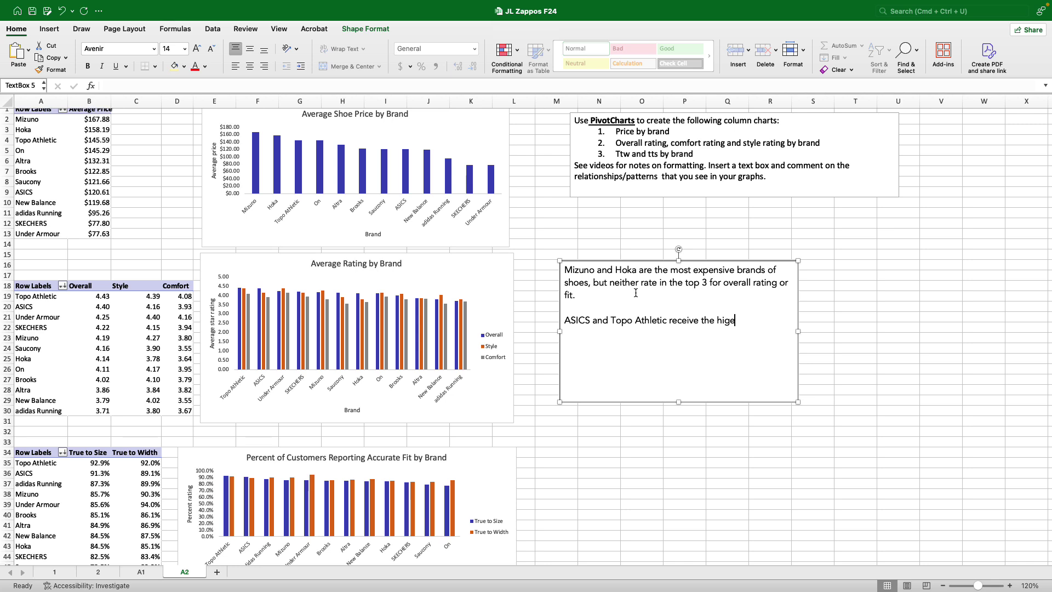
{"action": "type", "text": "ghest Overall Ratings and "}
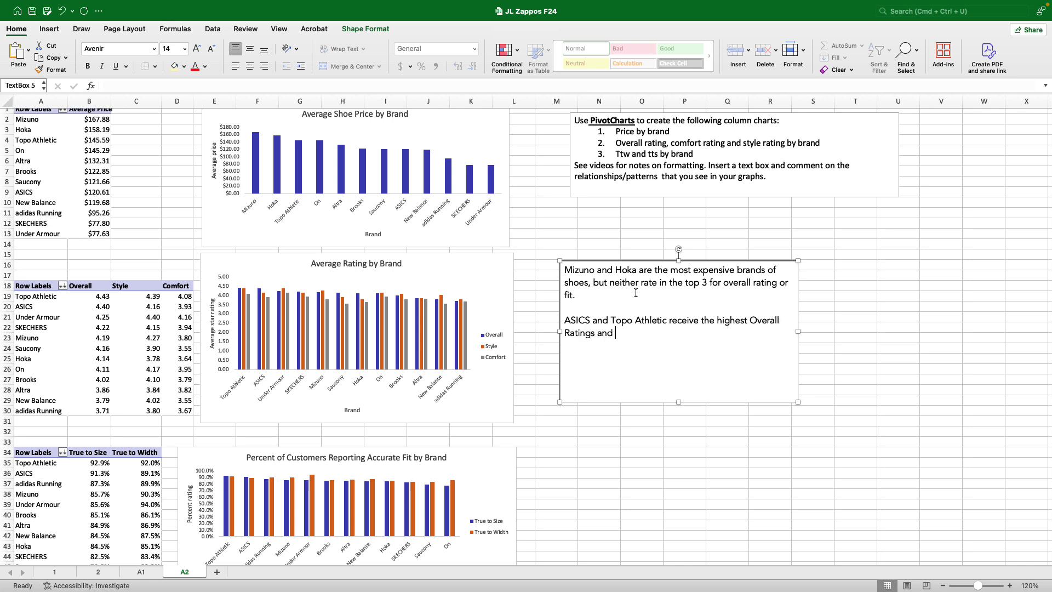
{"action": "type", "text": "True to Size ratings indicatin"}
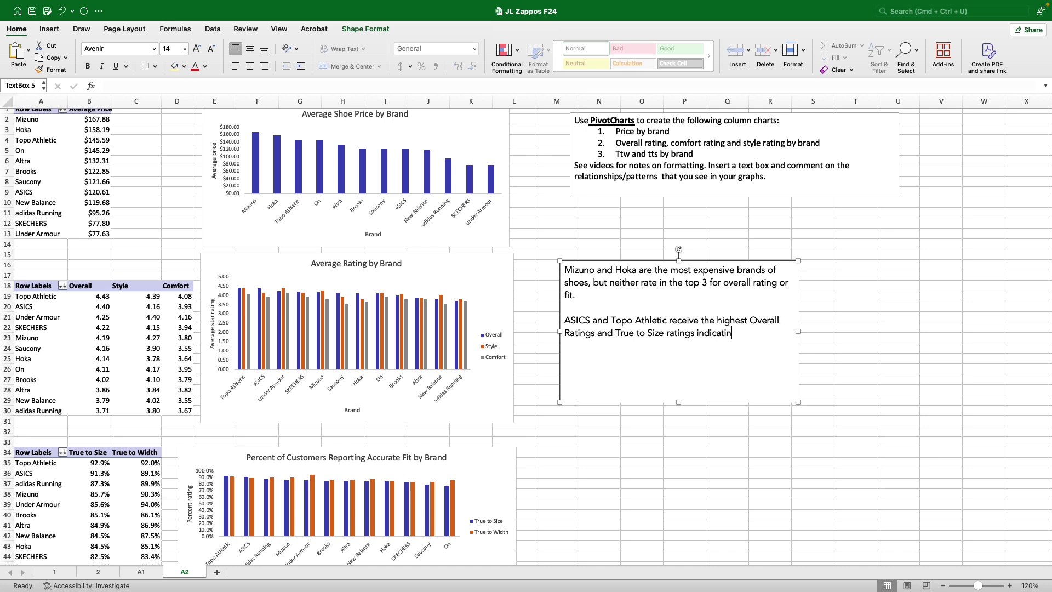
{"action": "type", "text": "g that they"}
{"action": "key", "text": "BackSpace"}
{"action": "key", "text": "BackSpace"}
{"action": "key", "text": "BackSpace"}
{"action": "type", "text": "on"}
{"action": "key", "text": "BackSpace"}
{"action": "key", "text": "BackSpace"}
{"action": "key", "text": "BackSpace"}
{"action": "type", "text": ", on average, they are"}
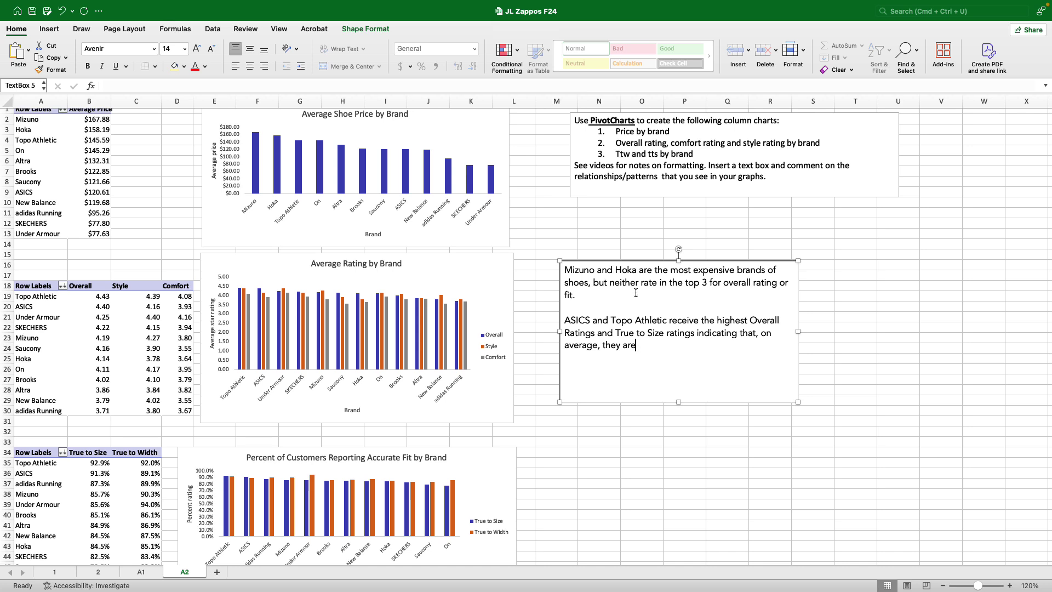
{"action": "key", "text": "BackSpace"}
{"action": "key", "text": "BackSpace"}
{"action": "key", "text": "BackSpace"}
{"action": "key", "text": "BackSpace"}
{"action": "key", "text": "BackSpace"}
{"action": "key", "text": "BackSpace"}
{"action": "key", "text": "BackSpace"}
{"action": "key", "text": "BackSpace"}
{"action": "key", "text": "BackSpace"}
{"action": "key", "text": "BackSpace"}
{"action": "key", "text": "BackSpace"}
{"action": "key", "text": "BackSpace"}
{"action": "key", "text": "BackSpace"}
{"action": "key", "text": "BackSpace"}
{"action": "key", "text": "BackSpace"}
{"action": "key", "text": "BackSpace"}
{"action": "key", "text": "BackSpace"}
{"action": "key", "text": "BackSpace"}
{"action": "key", "text": "BackSpace"}
{"action": "key", "text": "BackSpace"}
{"action": "key", "text": "BackSpace"}
{"action": "key", "text": "BackSpace"}
{"action": "key", "text": "BackSpace"}
{"action": "key", "text": "BackSpace"}
{"action": "key", "text": "BackSpace"}
{"action": "key", "text": "BackSpace"}
{"action": "key", "text": "BackSpace"}
{"action": "key", "text": "BackSpace"}
{"action": "key", "text": "BackSpace"}
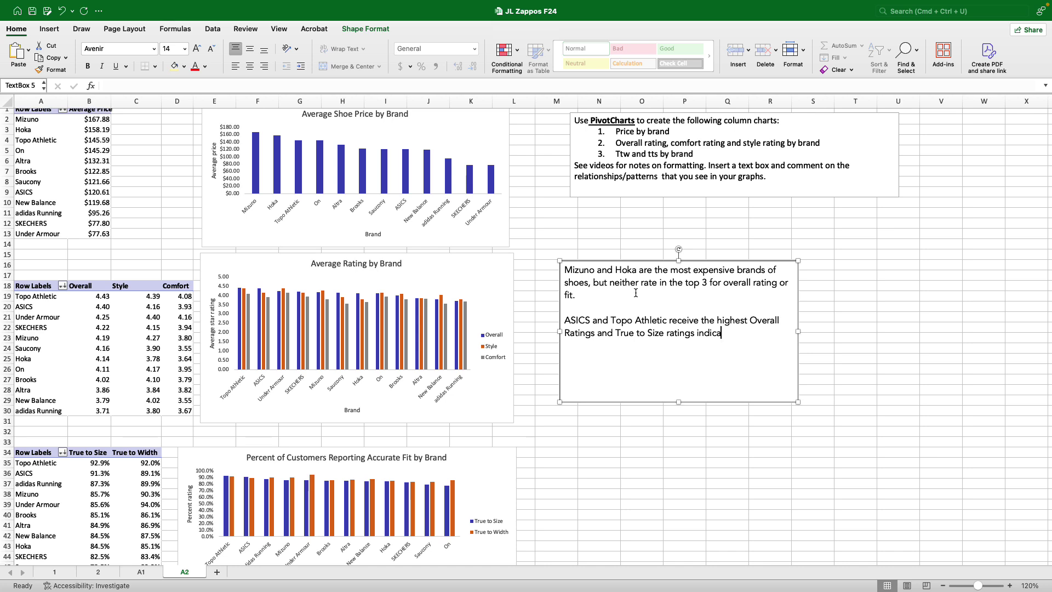
{"action": "key", "text": "BackSpace"}
{"action": "key", "text": "BackSpace"}
{"action": "key", "text": "BackSpace"}
{"action": "key", "text": "BackSpace"}
{"action": "key", "text": "BackSpace"}
{"action": "key", "text": "BackSpace"}
- Continue the second paragraph: ". These high scoring brands are mid-priced shoes. Topo Athetic is the third highe priced she, and ASICS is"
{"action": "type", "text": ". These high scoring bra"}
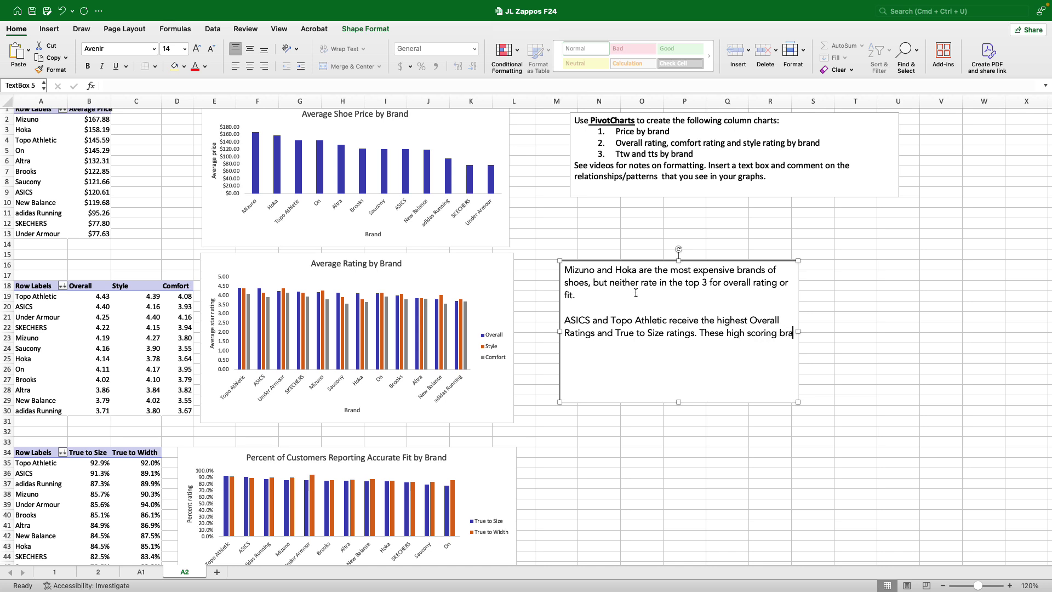
{"action": "type", "text": "nds are mid-priced shoes"}
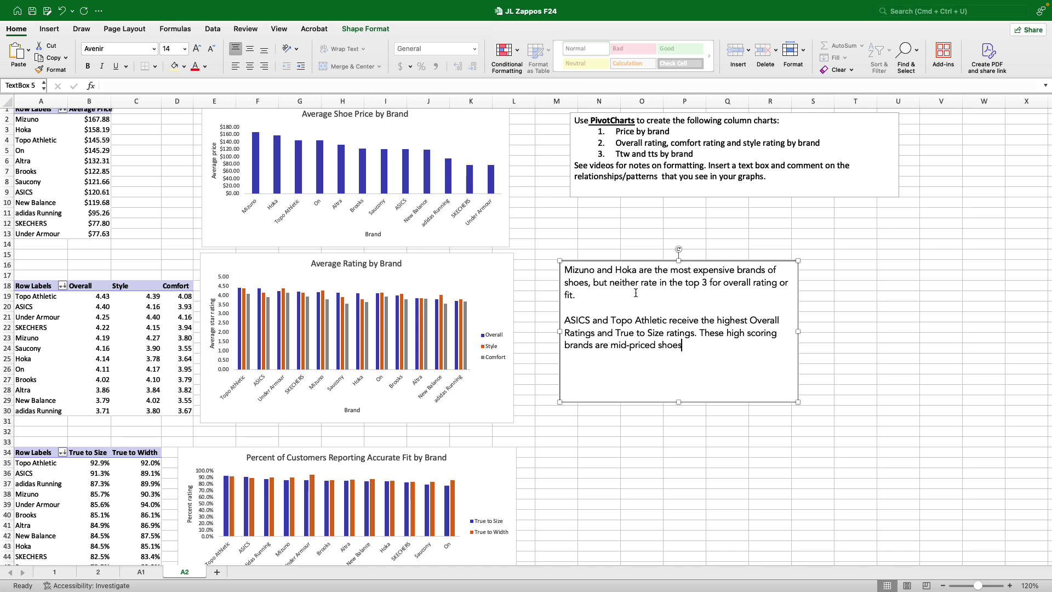
{"action": "type", "text": ". Topo Athetic is the third high"}
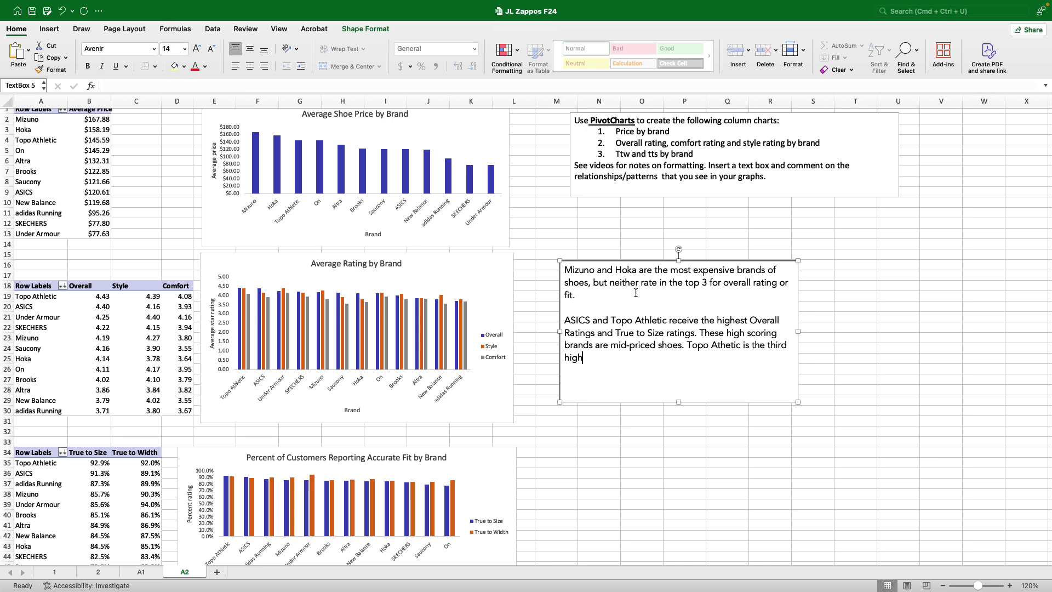
{"action": "type", "text": "e priced she, and Asics"}
{"action": "key", "text": "BackSpace"}
{"action": "key", "text": "BackSpace"}
{"action": "key", "text": "BackSpace"}
{"action": "type", "text": "SICS is a"}
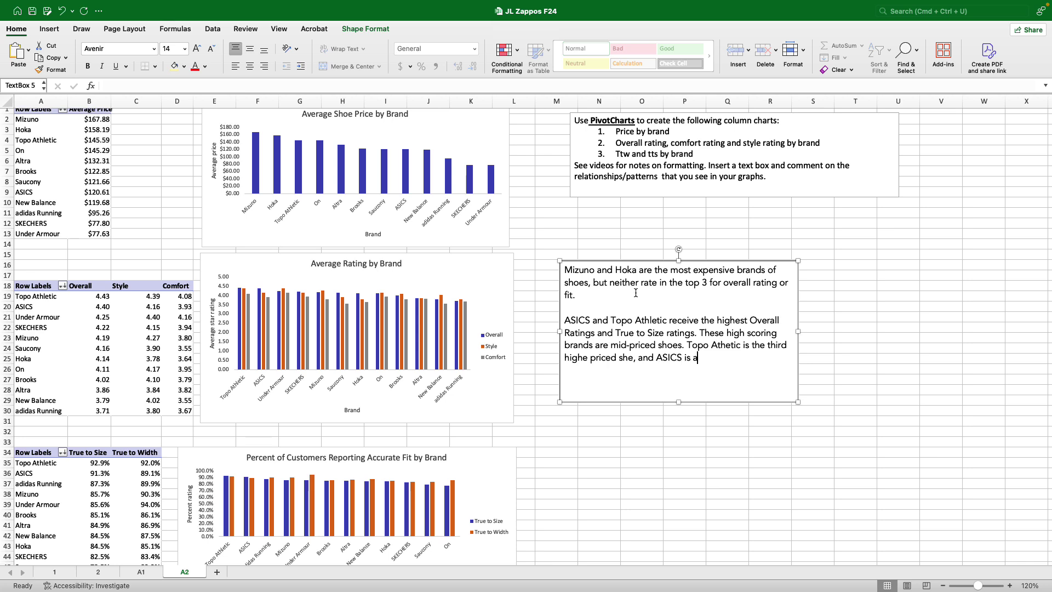
- Finish the sentence with "among the lower priced brands, ranking 4th fromt the bottom on price." and extend the text box down to about row 34
{"action": "type", "text": "mong the low"}
{"action": "type", "text": "er prie"}
{"action": "type", "text": "ed "}
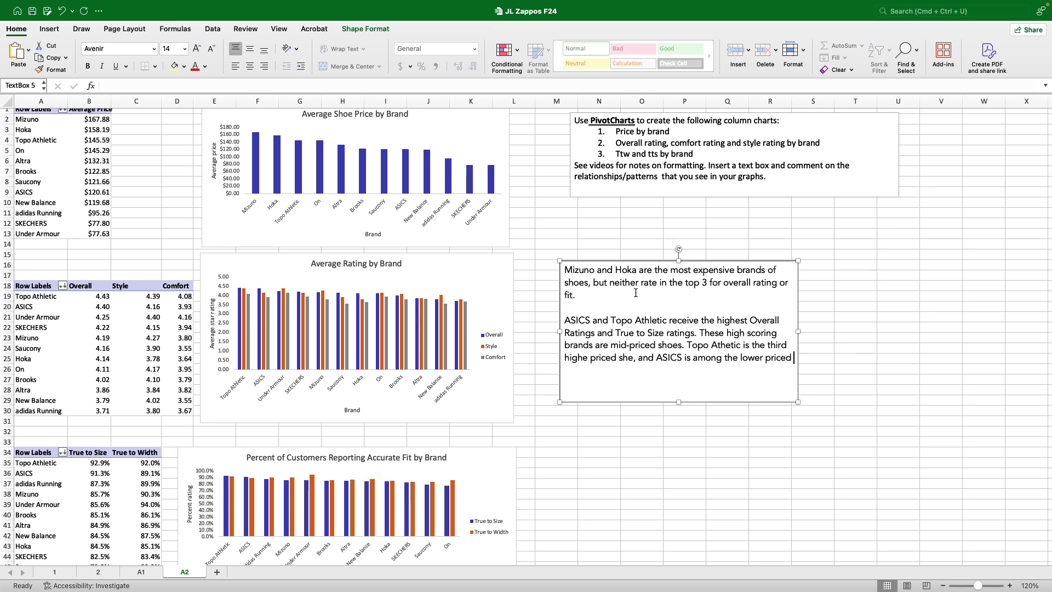
{"action": "type", "text": "brands, ranking 4th fromt the bo"}
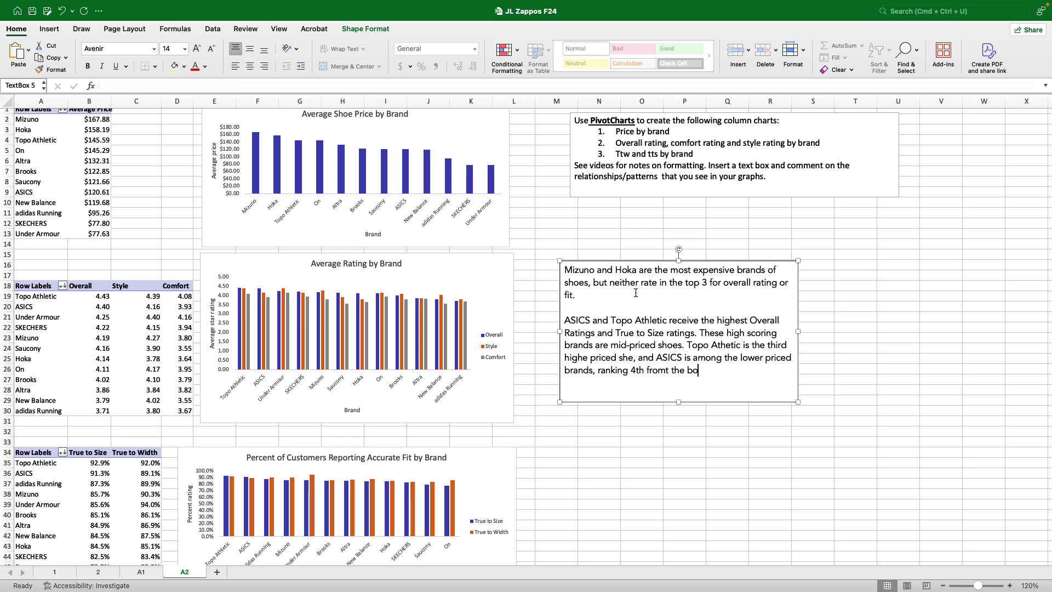
{"action": "type", "text": "ttom on price."}
{"action": "left_click_drag", "start_coordinate": [678, 401], "coordinate": [679, 455]}
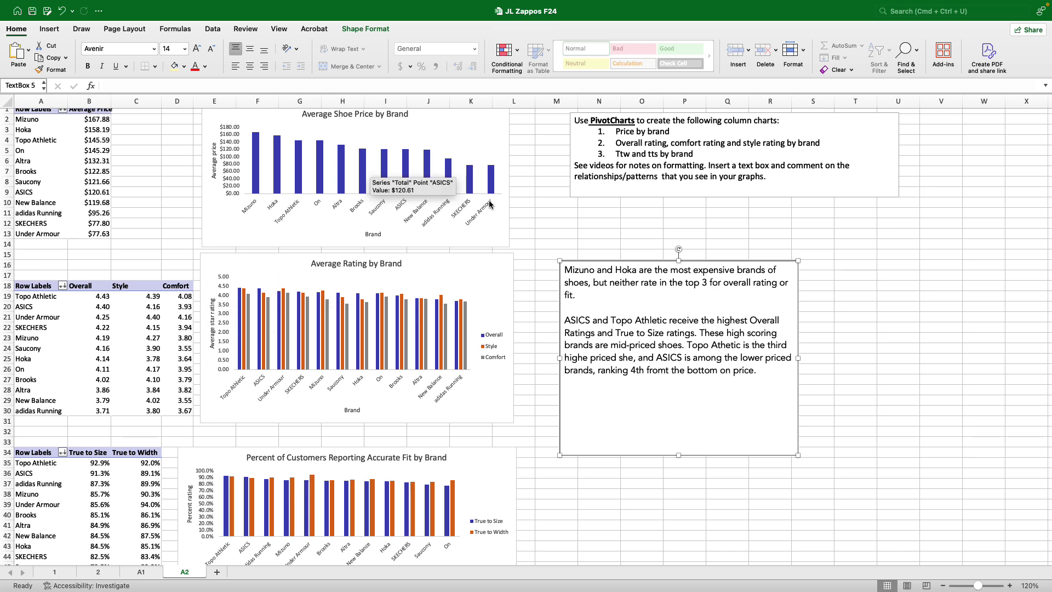
- Add a third paragraph after a blank line: "Under Armour deserves a mention for being both low priced and highly rated."
{"action": "scroll", "coordinate": [409, 362], "scroll_direction": "down", "scroll_amount": 3}
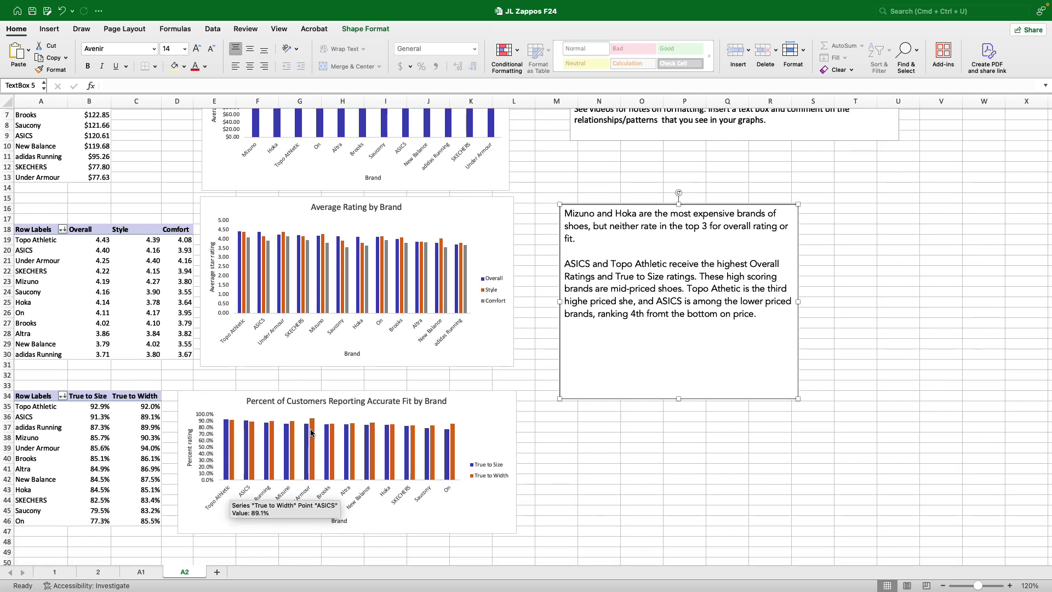
{"action": "mouse_move", "coordinate": [314, 434]}
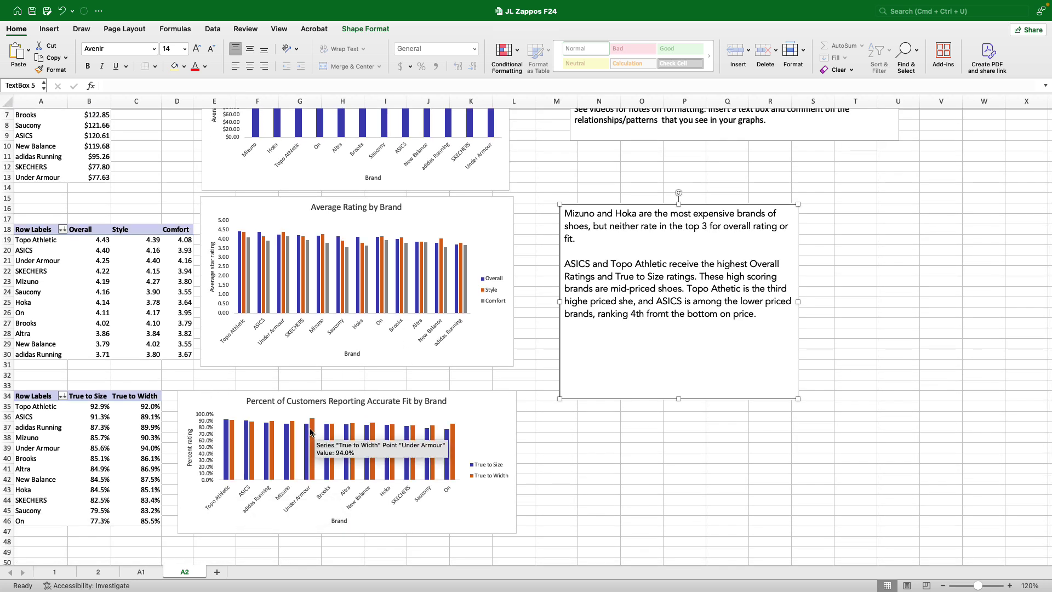
{"action": "scroll", "coordinate": [311, 433], "scroll_direction": "up", "scroll_amount": 3}
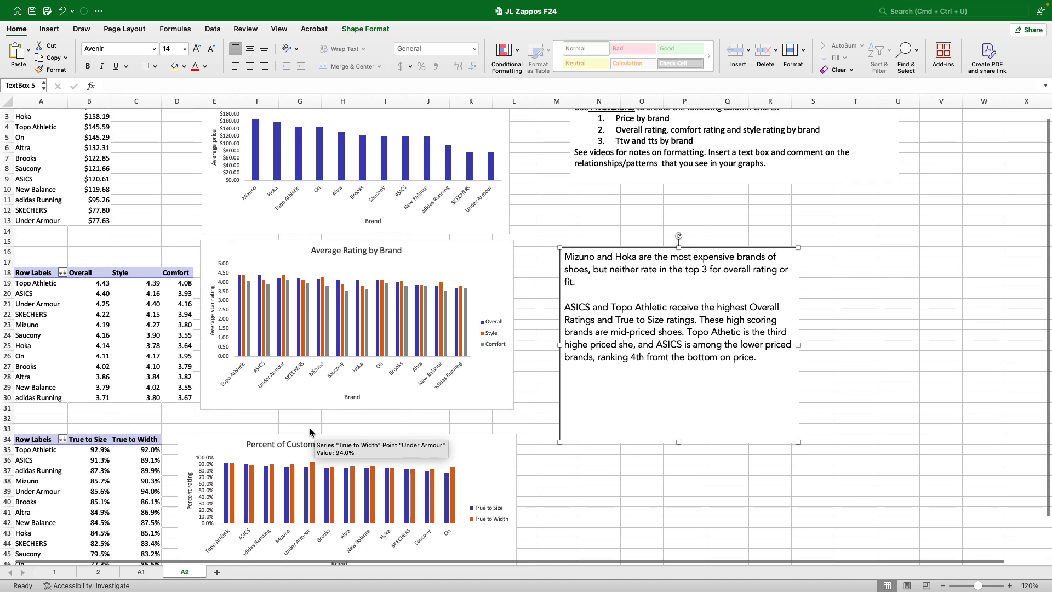
{"action": "left_click", "coordinate": [778, 361]}
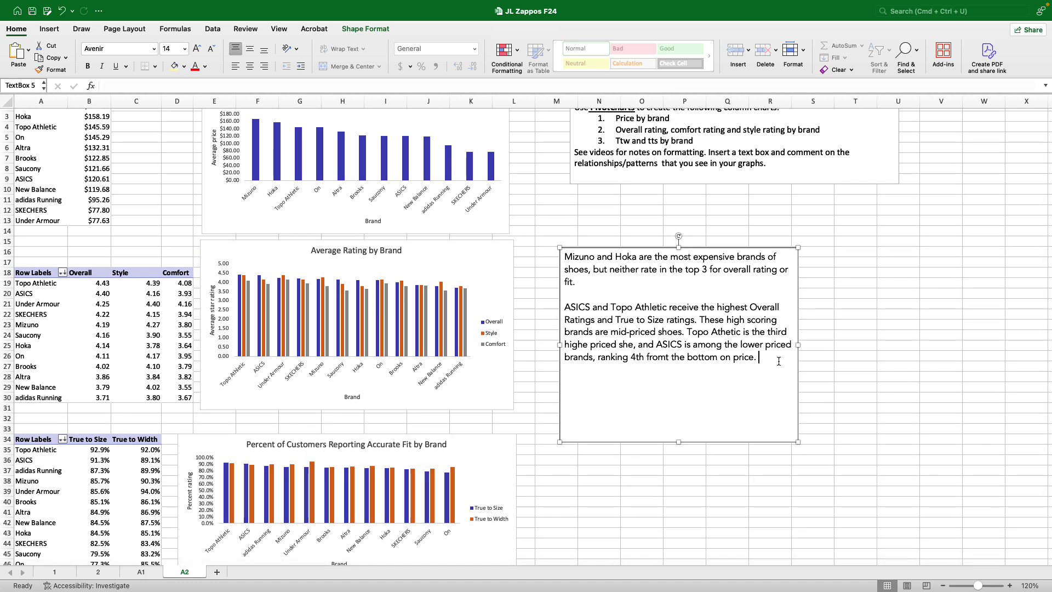
{"action": "type", "text": "Under Armour deserves a ment"}
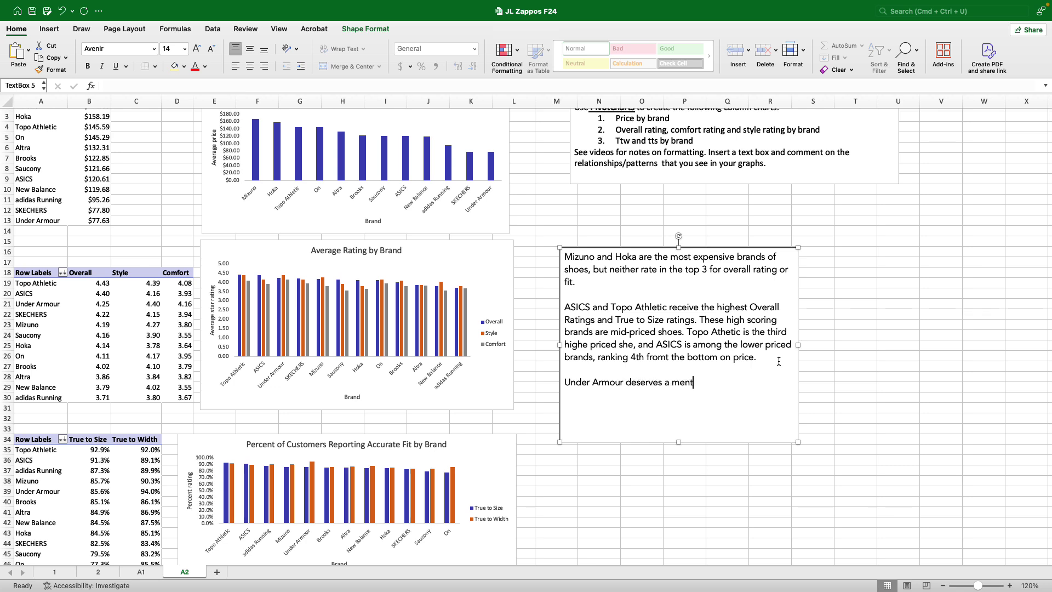
{"action": "type", "text": "ion for being both lowe priced"}
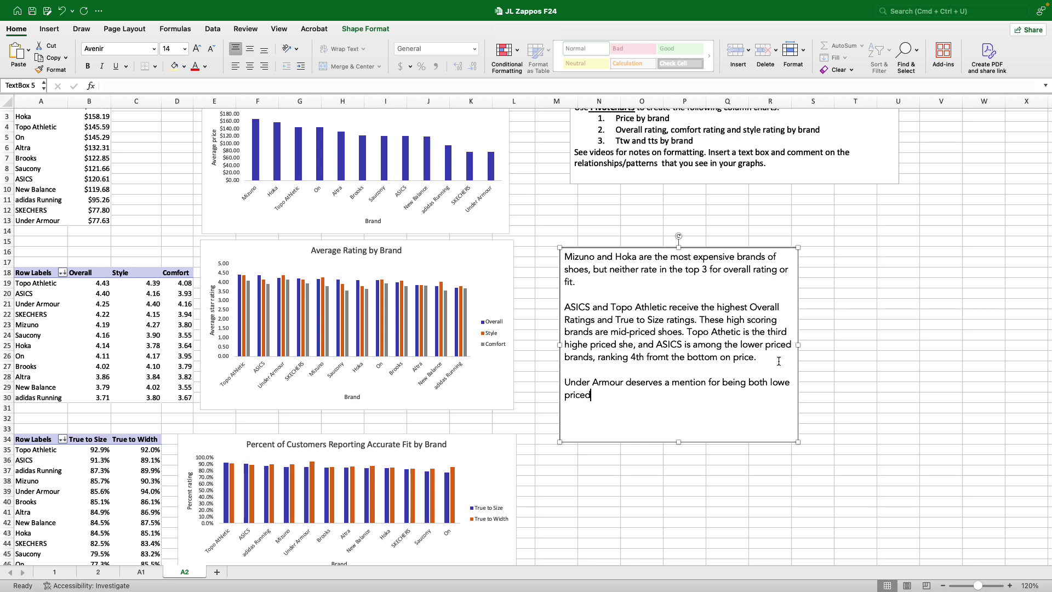
{"action": "key", "text": "BackSpace"}
{"action": "key", "text": "BackSpace"}
{"action": "key", "text": "BackSpace"}
{"action": "key", "text": "BackSpace"}
{"action": "key", "text": "BackSpace"}
{"action": "key", "text": "BackSpace"}
{"action": "key", "text": "BackSpace"}
{"action": "key", "text": "BackSpace"}
{"action": "type", "text": "priced and highly rated. It's the lowest p"}
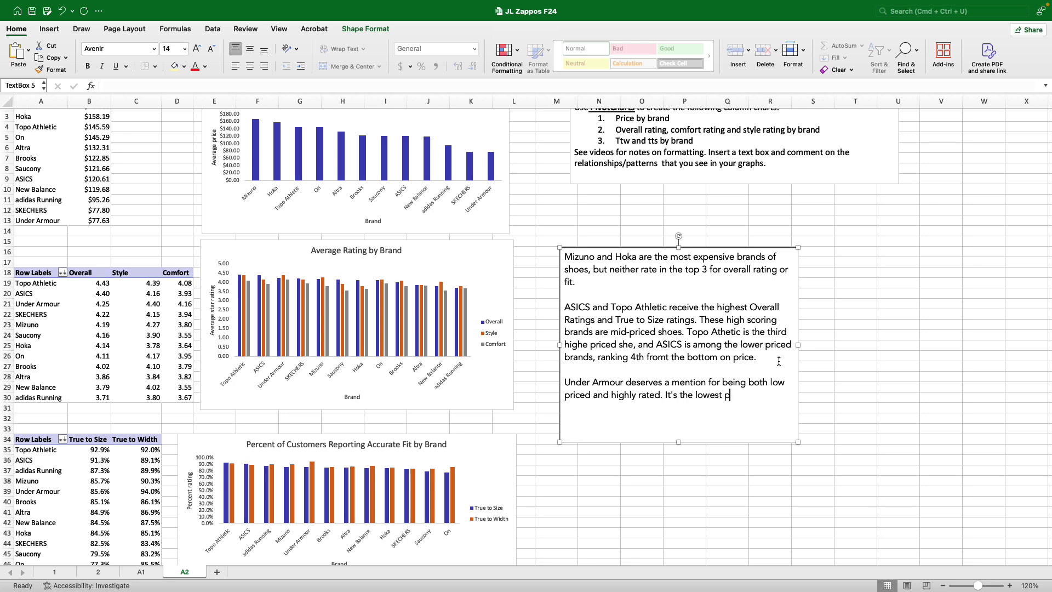
- Continue the paragraph: "It's the lowest priced brand in our sample, but ranks 3rd for overall rating and 1st for being true to width."
{"action": "type", "text": "riced shoe int"}
{"action": "key", "text": "BackSpace"}
{"action": "key", "text": "BackSpace"}
{"action": "key", "text": "BackSpace"}
{"action": "key", "text": "BackSpace"}
{"action": "key", "text": "BackSpace"}
{"action": "key", "text": "BackSpace"}
{"action": "key", "text": "BackSpace"}
{"action": "key", "text": "BackSpace"}
{"action": "type", "text": "brand in our sample, but "}
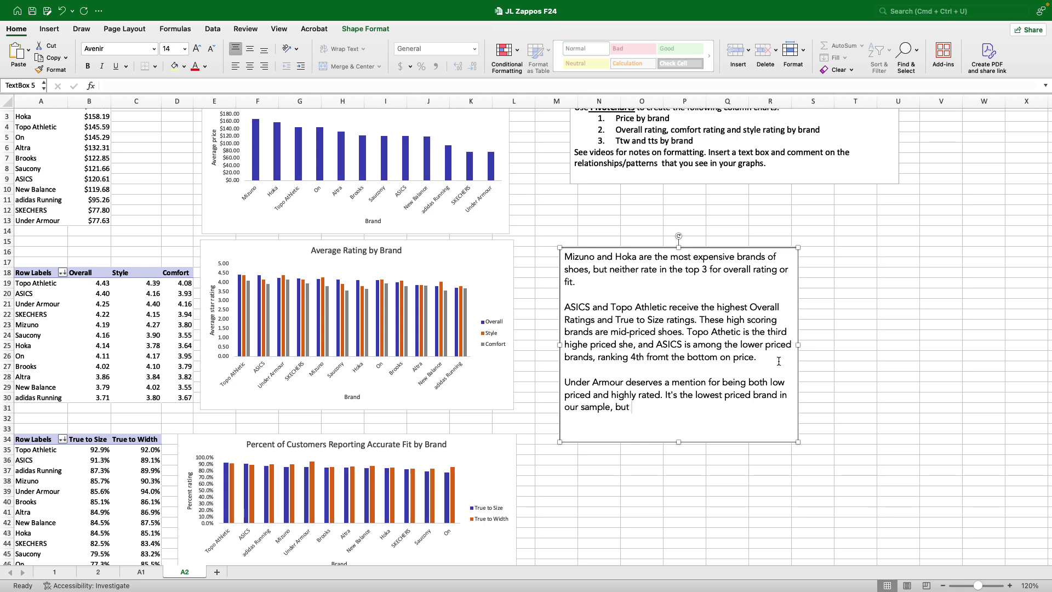
{"action": "type", "text": "ranks 3rd for overall rating a"}
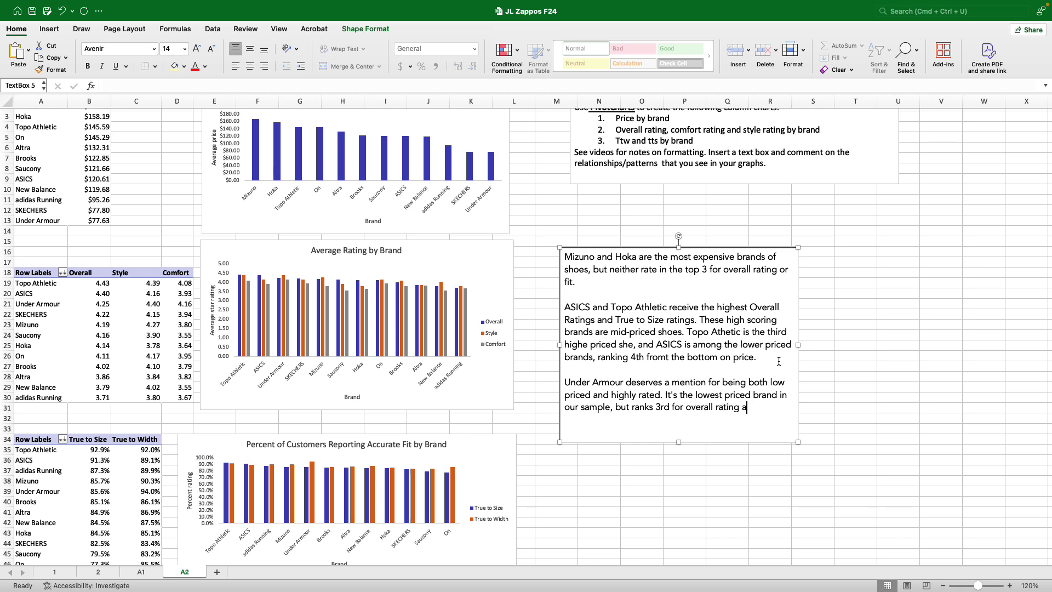
{"action": "type", "text": "nd 1st for ber"}
{"action": "key", "text": "BackSpace"}
{"action": "type", "text": "ing true to wid"}
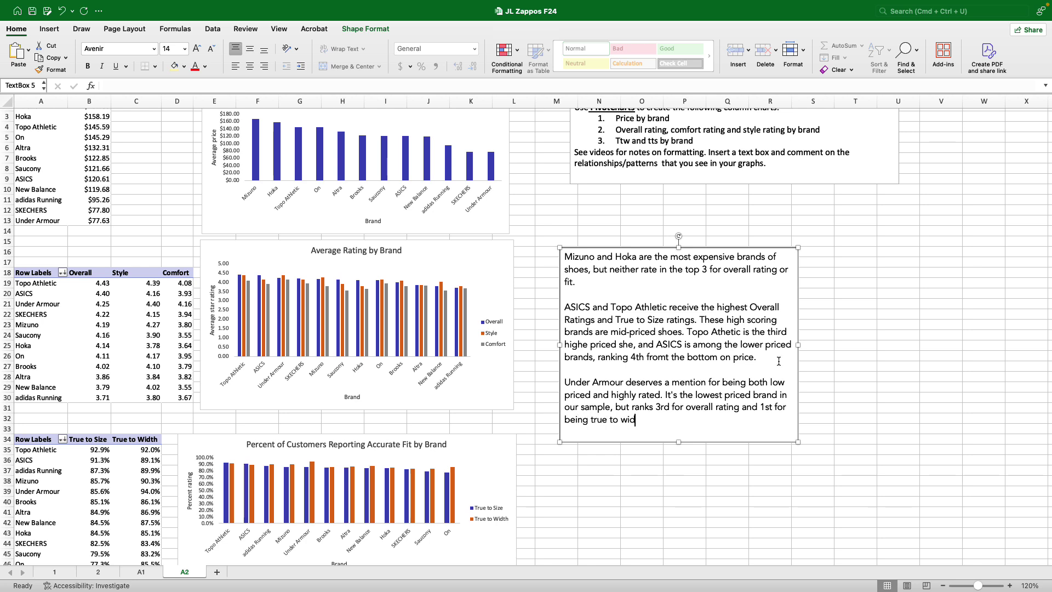
{"action": "type", "text": "th."}
- Fill the comment text box with light yellow
{"action": "left_click", "coordinate": [943, 585]}
{"action": "left_click", "coordinate": [943, 585]}
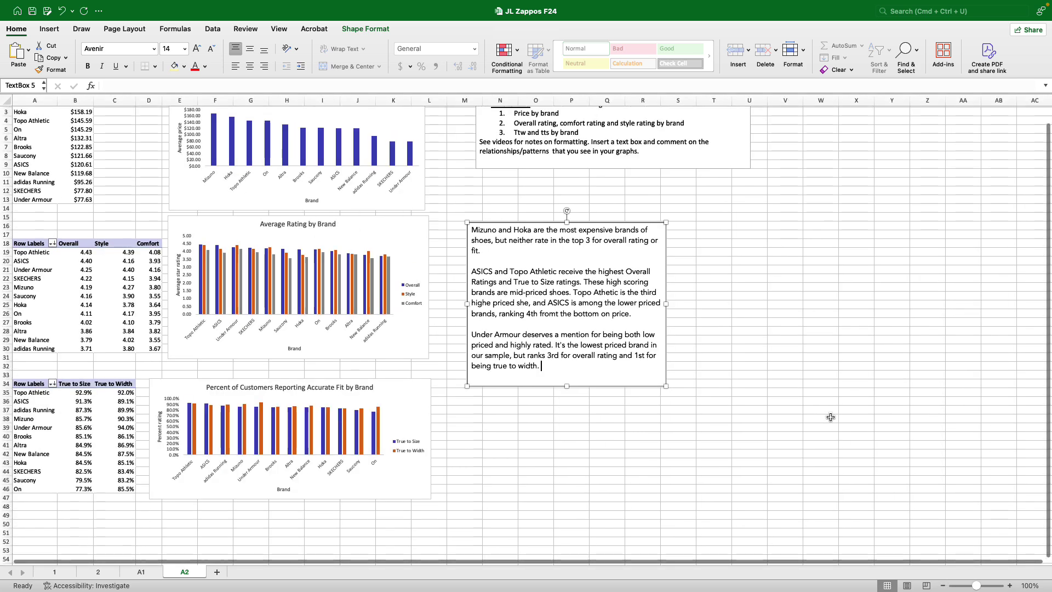
{"action": "scroll", "coordinate": [831, 417], "scroll_direction": "up", "scroll_amount": 3}
{"action": "scroll", "coordinate": [833, 422], "scroll_direction": "down", "scroll_amount": 1}
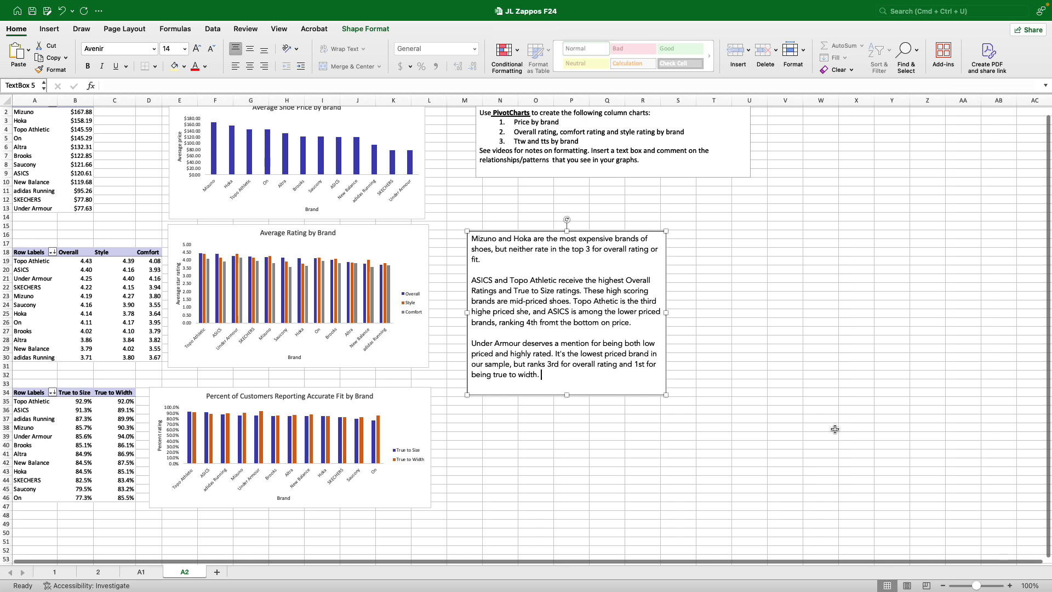
{"action": "scroll", "coordinate": [834, 429], "scroll_direction": "up", "scroll_amount": 1}
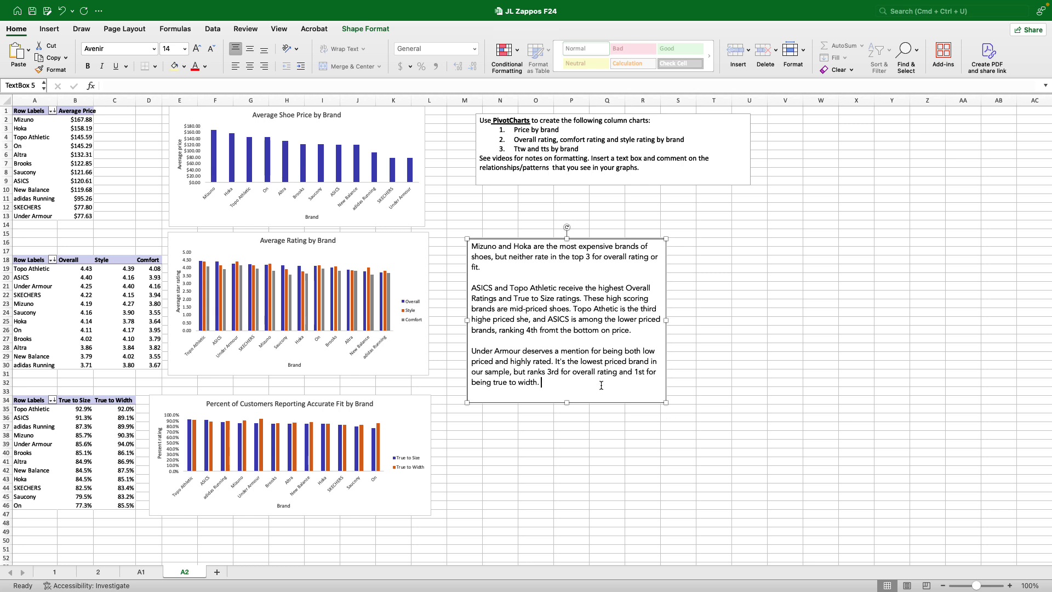
{"action": "left_click", "coordinate": [173, 65]}
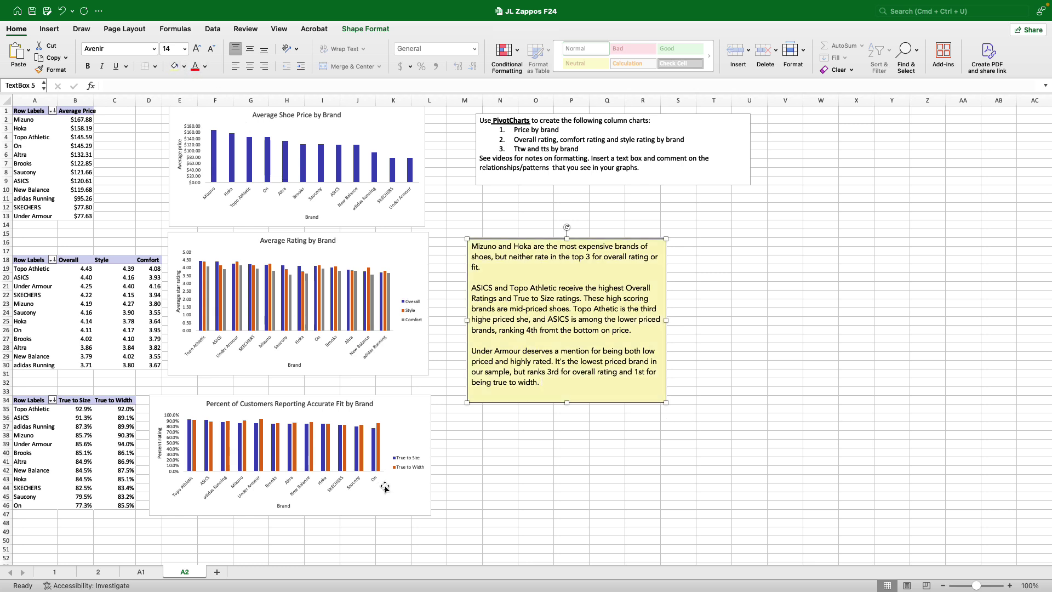